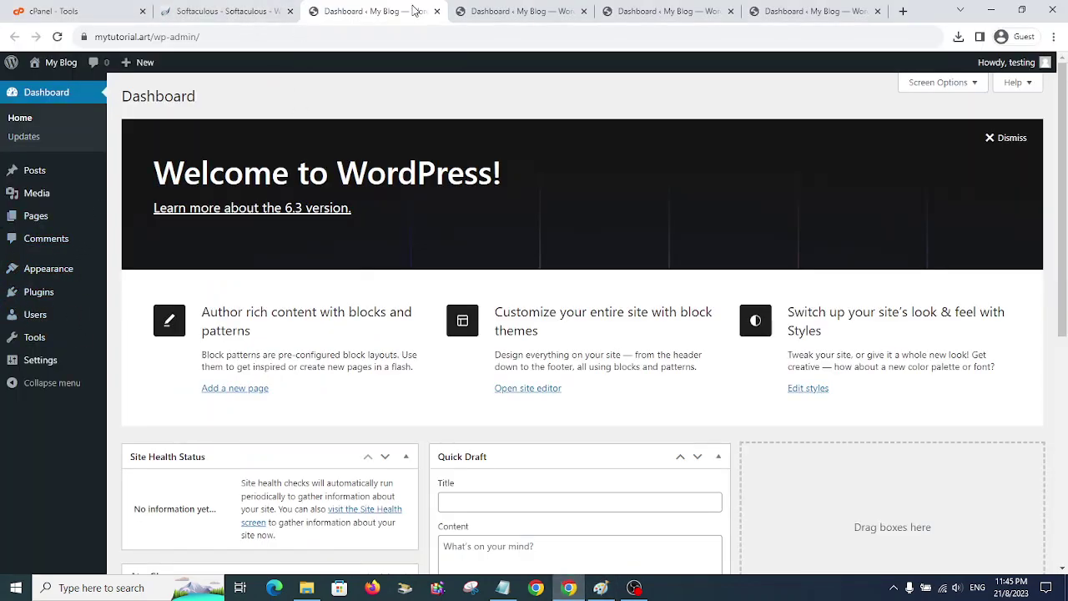
Review the dashboards of mytutorial.art, mytutorial.art/demo, mytutorial.info and mytutorial.info/demo, and look over the backup and restore outline in Paint.
left_click(659, 12)
left_click(397, 14)
left_click(653, 8)
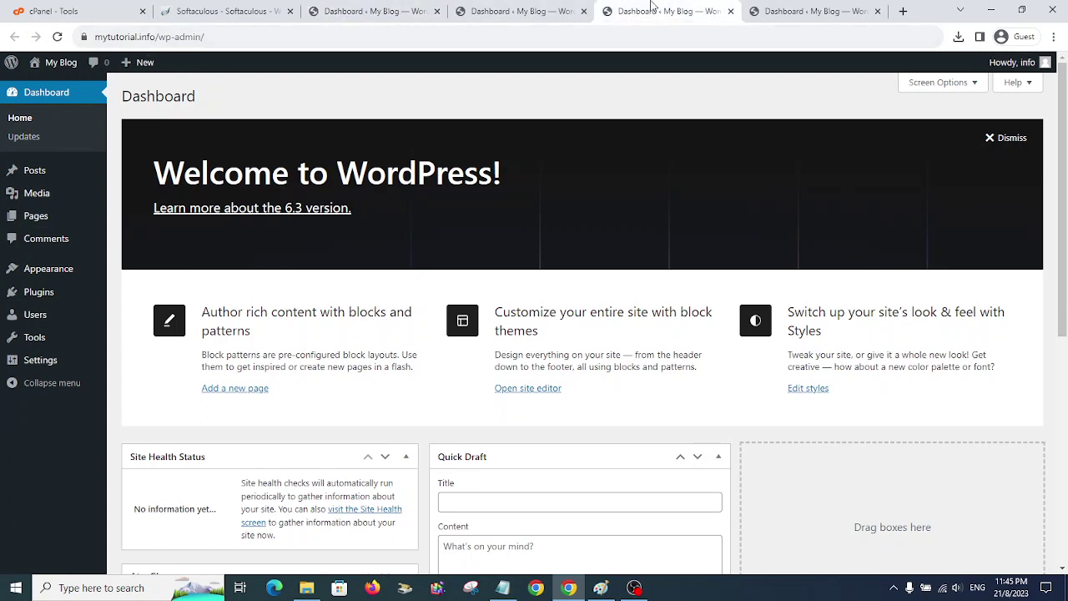
left_click(522, 11)
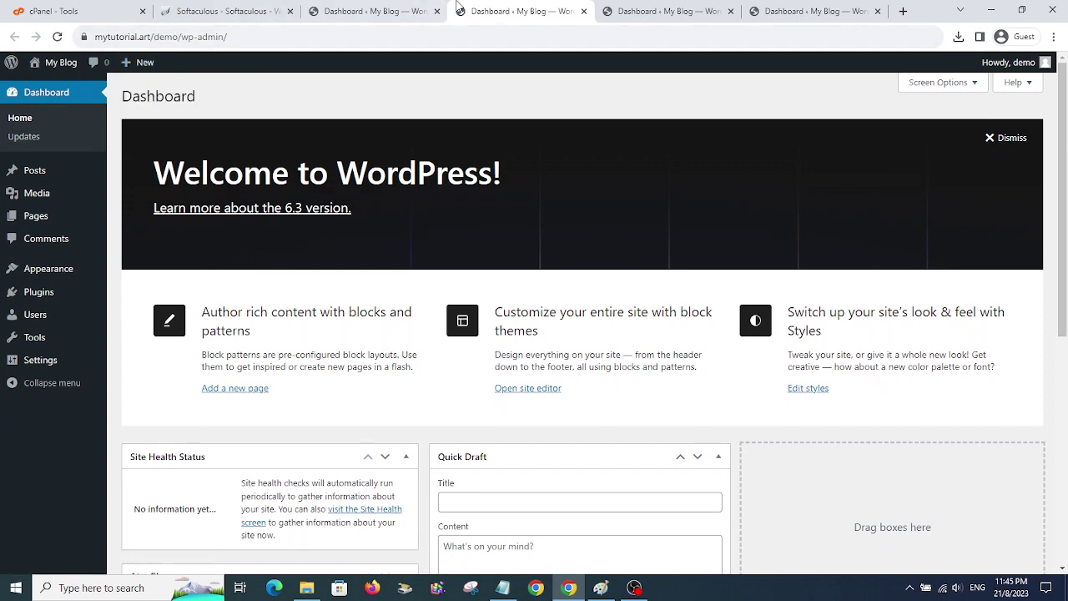
left_click(367, 7)
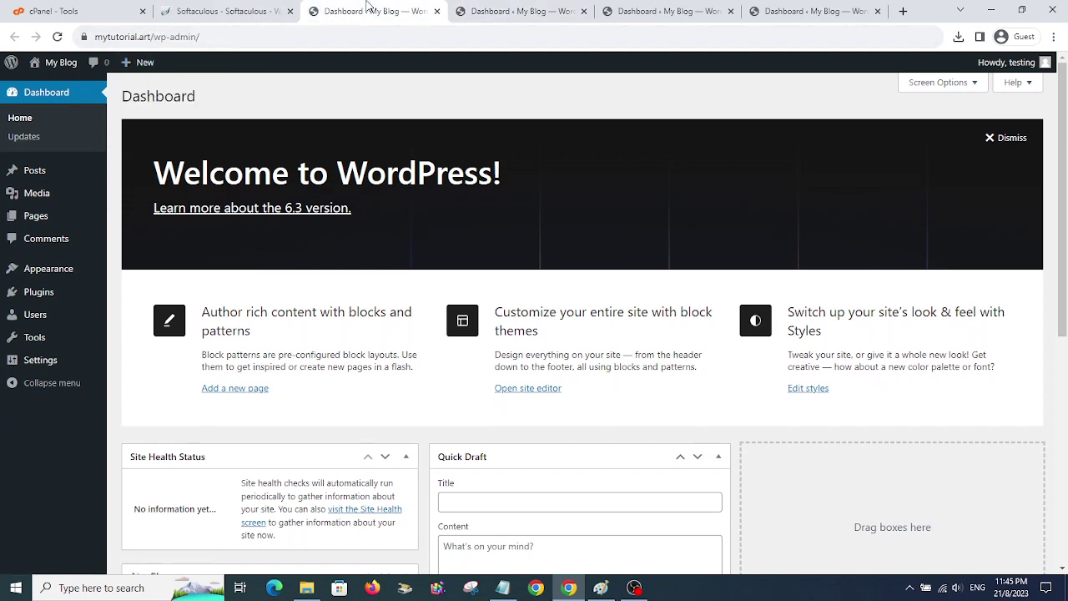
left_click(538, 8)
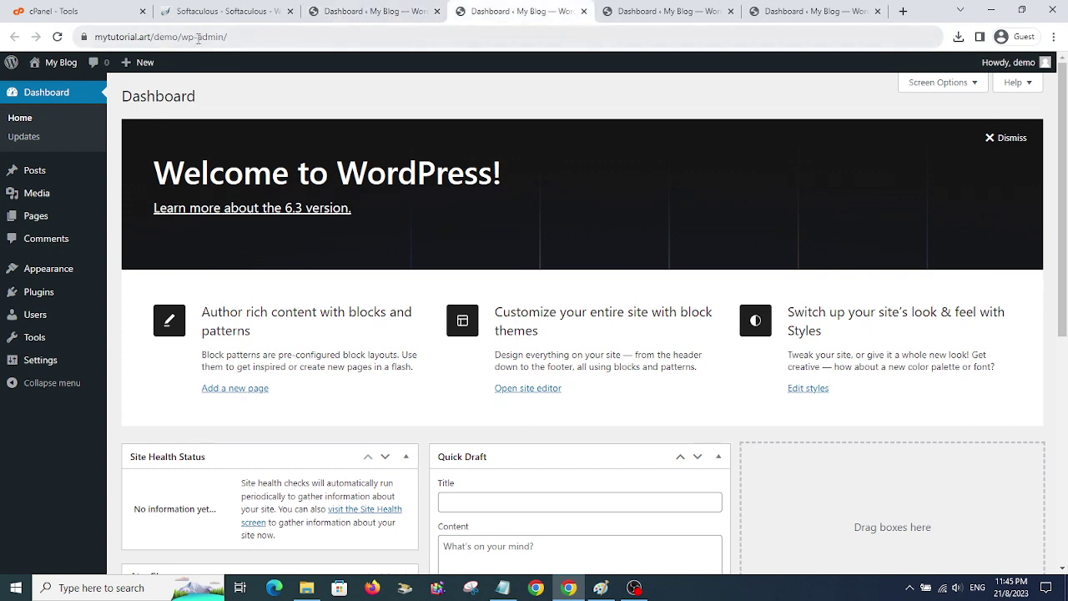
left_click(824, 12)
left_click(662, 10)
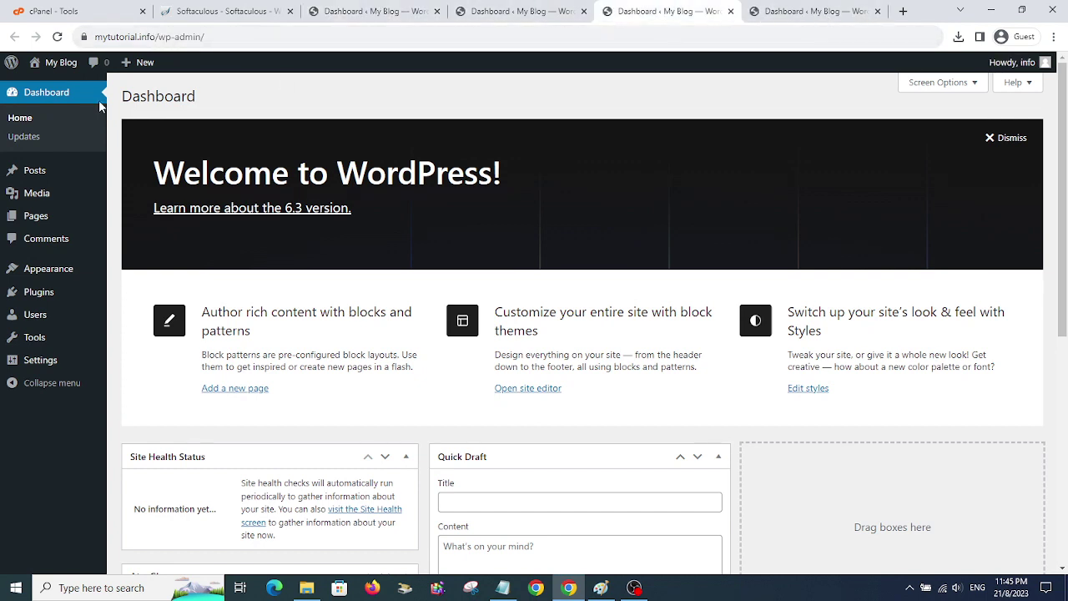
left_click(756, 10)
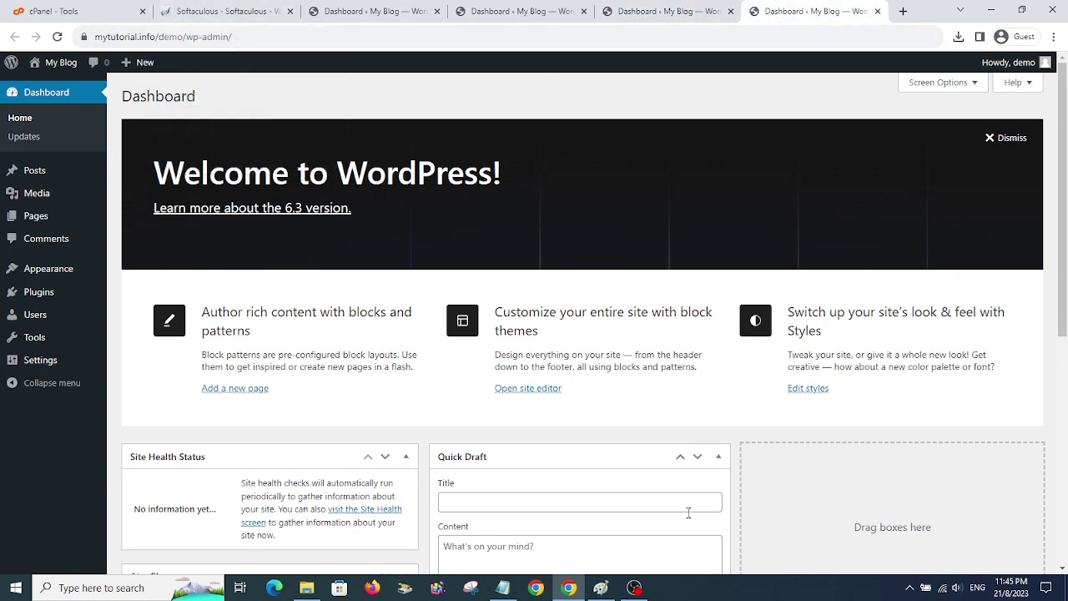
left_click(601, 588)
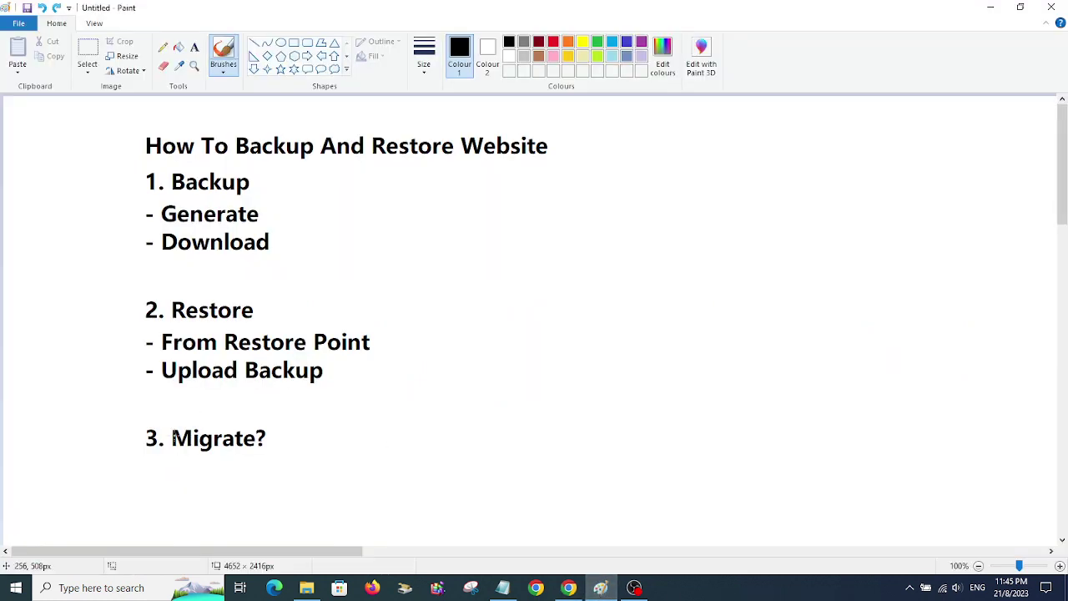
left_click(568, 589)
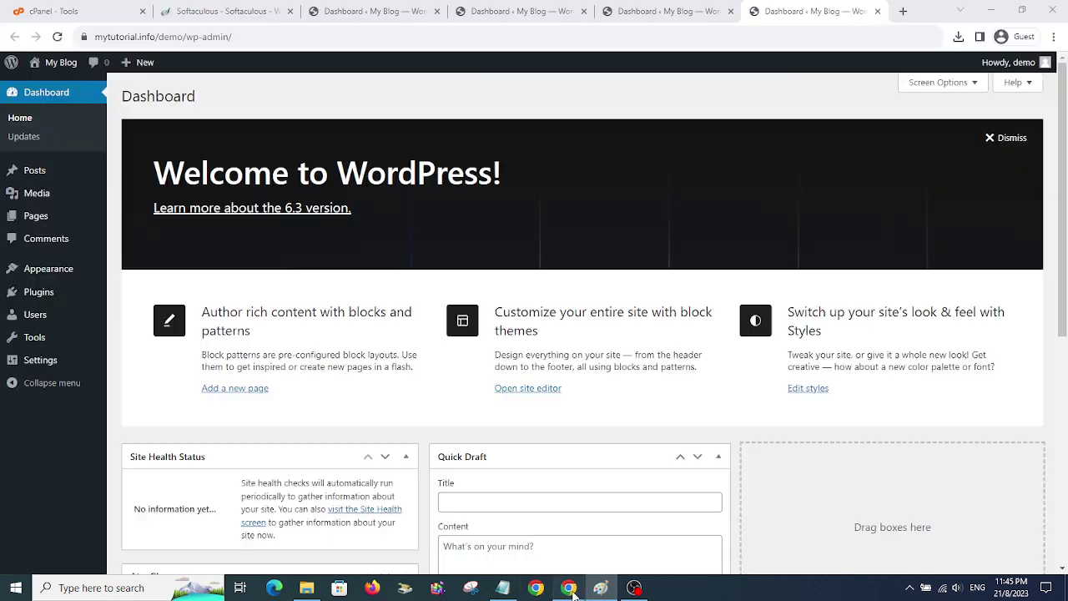
Search for new plugins matching "all in one migration" on the mytutorial.art site.
left_click(399, 22)
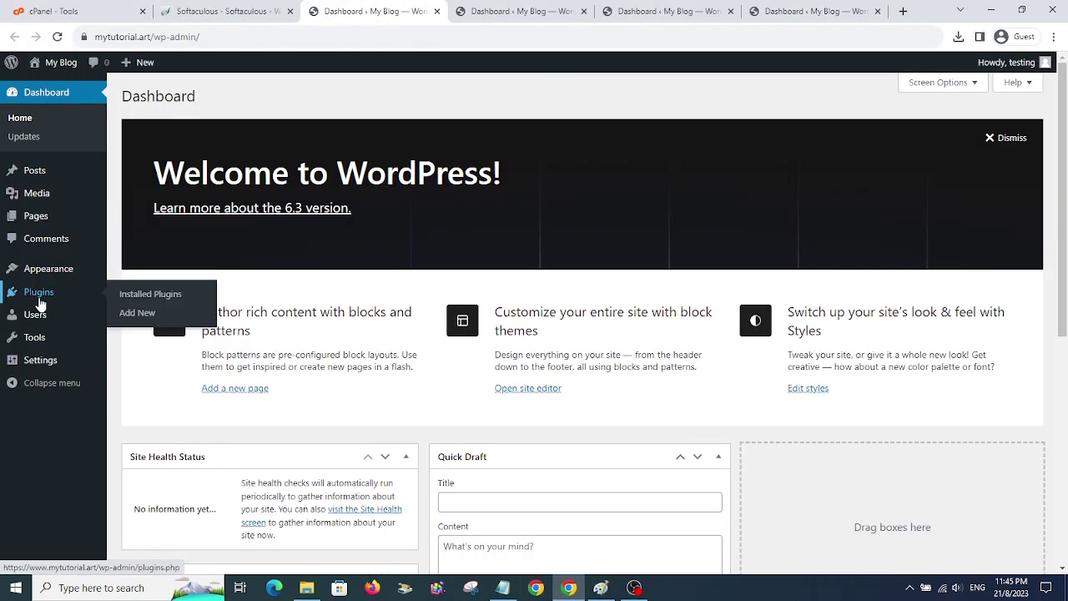
mouse_move(43, 294)
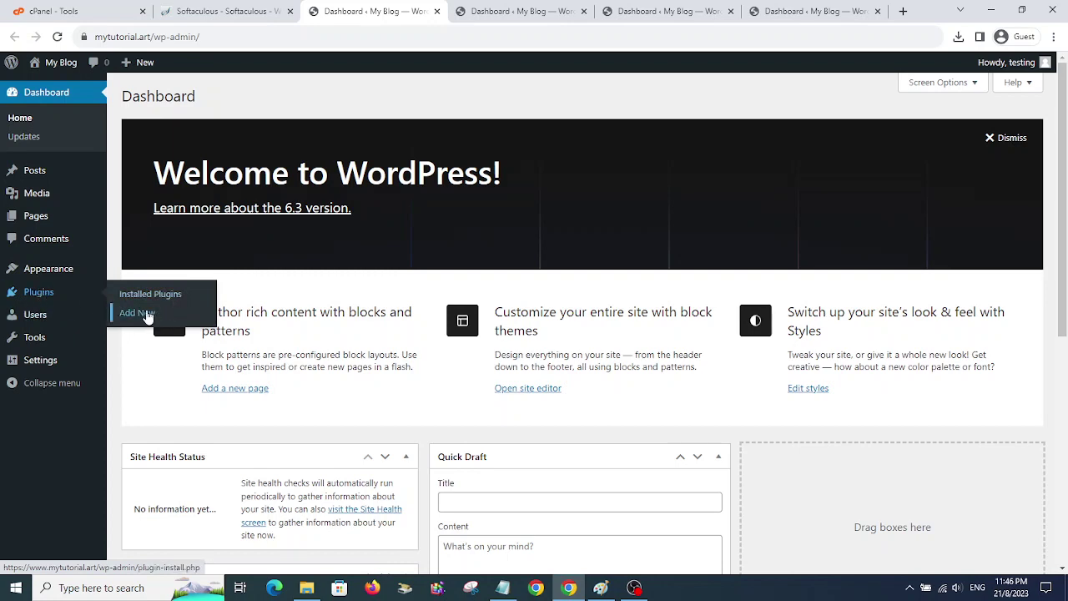
left_click(149, 312)
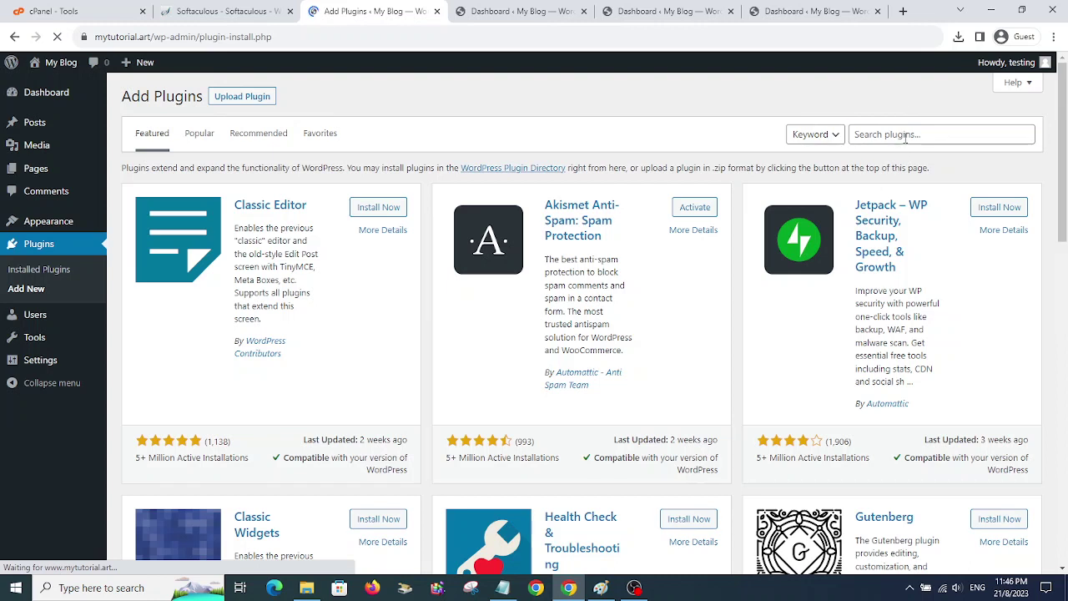
left_click(905, 138)
type("all in one migration")
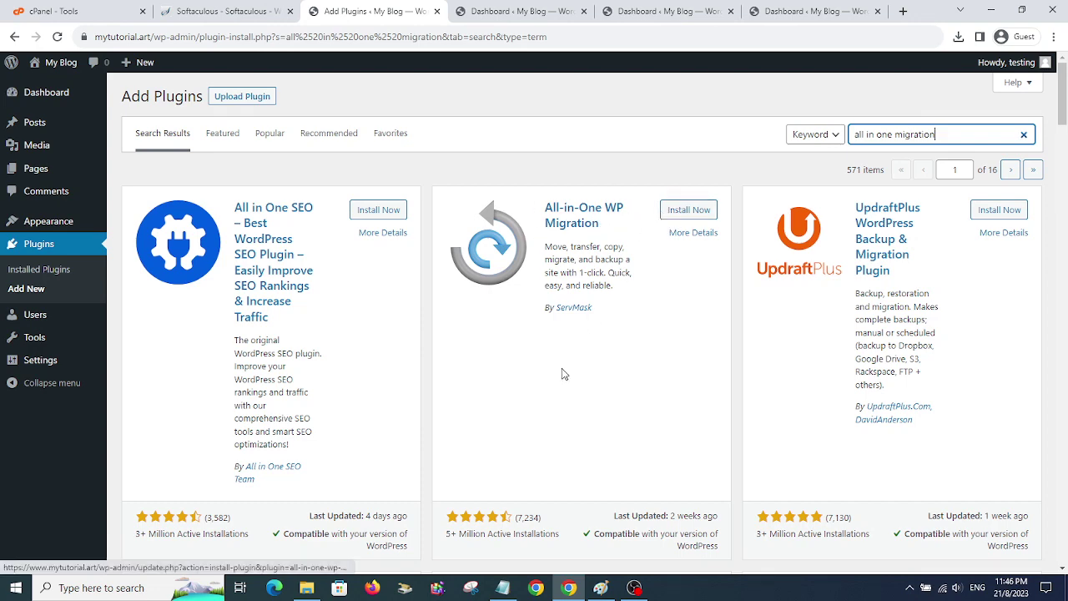
Install and activate the All-in-One WP Migration plugin by ServMask.
scroll(647, 509, "down", 1)
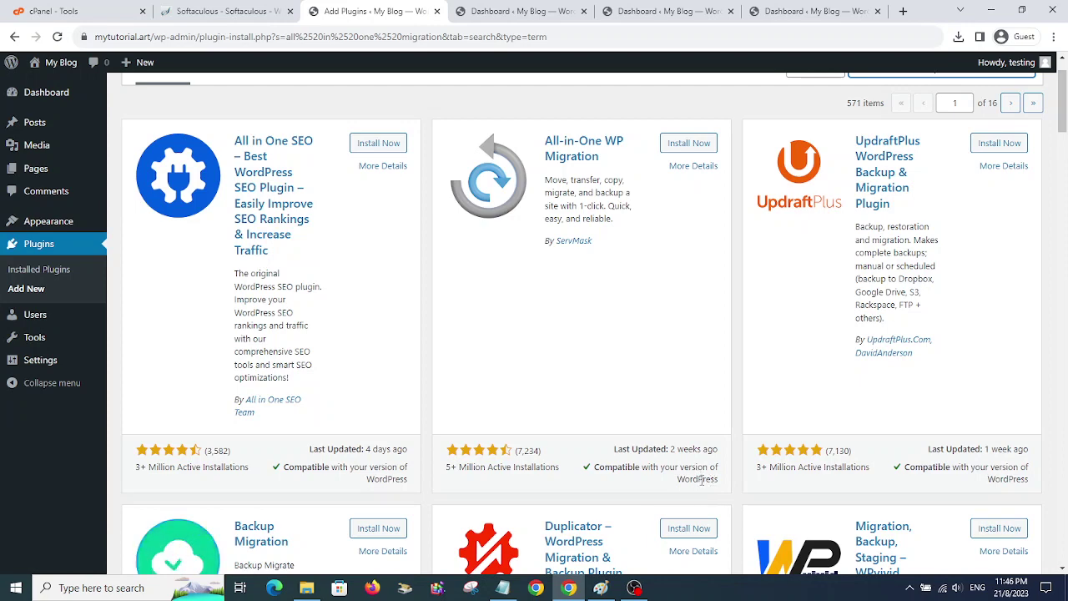
scroll(630, 389, "up", 1)
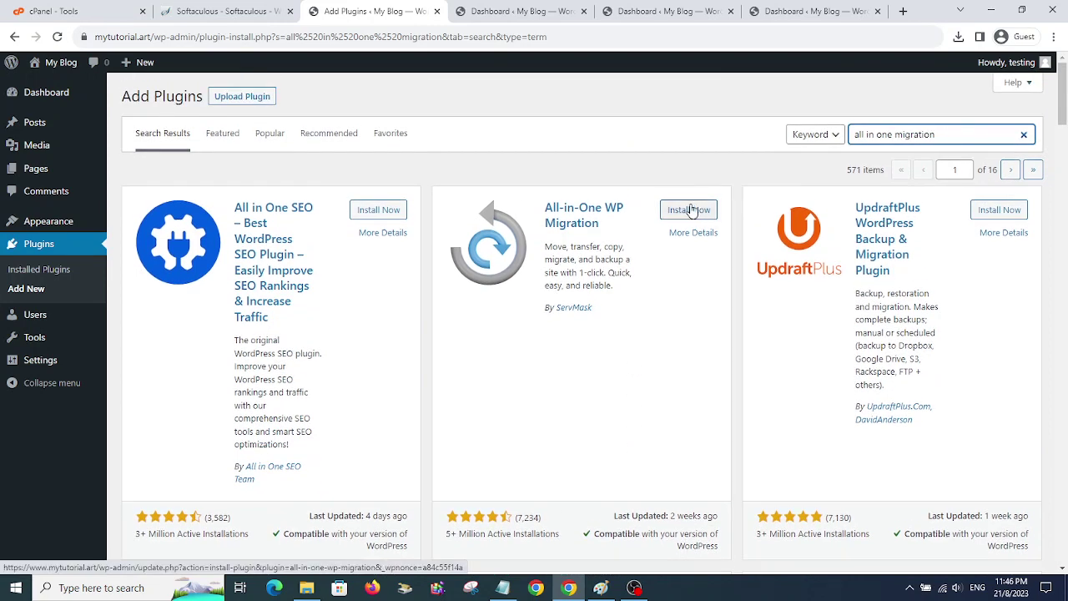
left_click(690, 210)
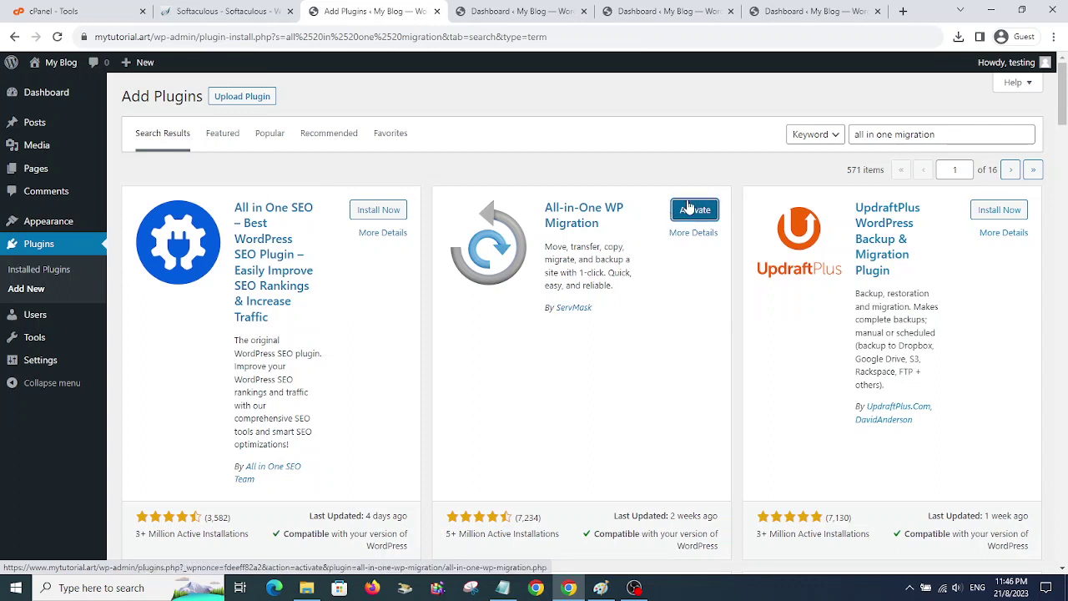
left_click(693, 211)
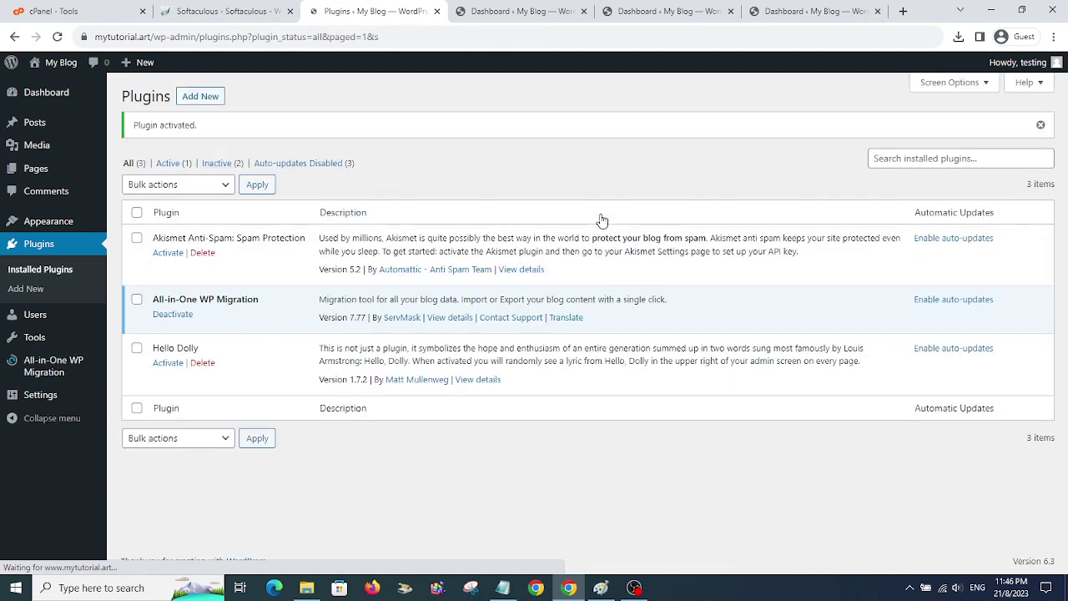
Create a backup of mytutorial.art with All-in-One WP Migration and dismiss the download offer.
mouse_move(38, 377)
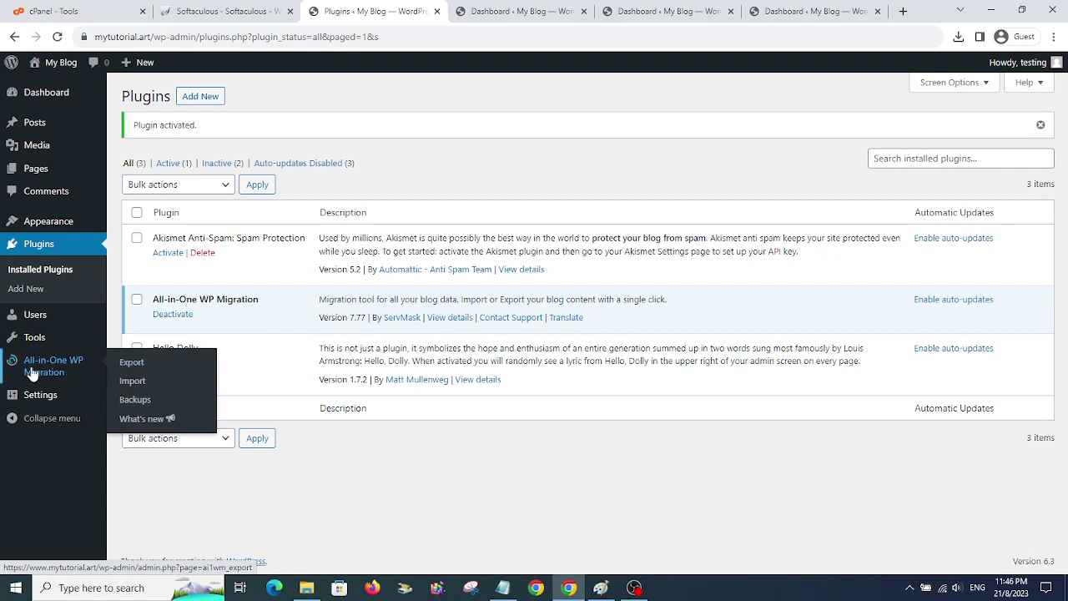
left_click(134, 400)
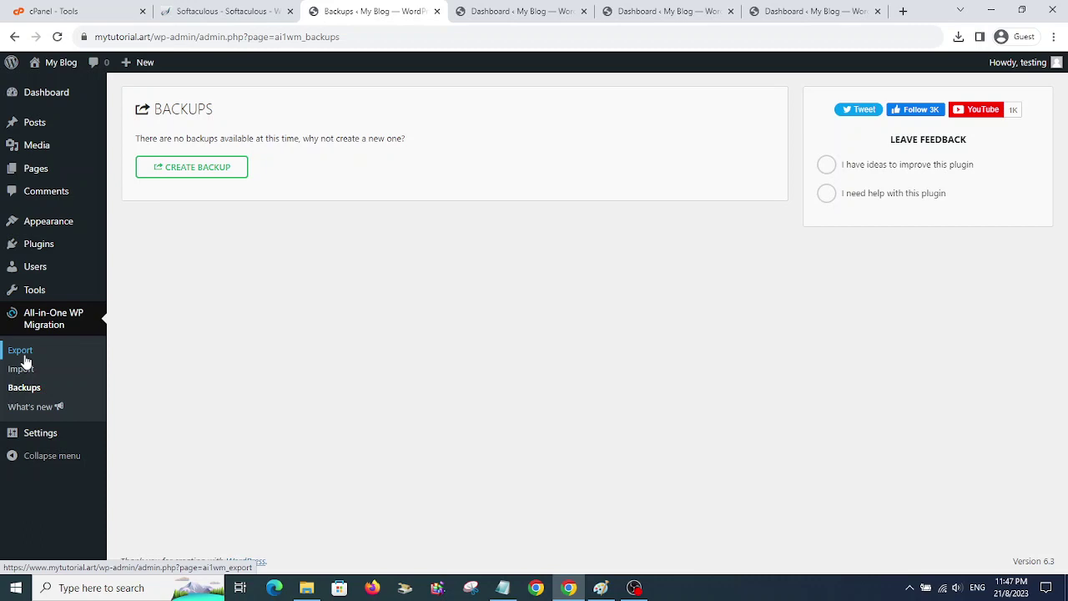
left_click(192, 170)
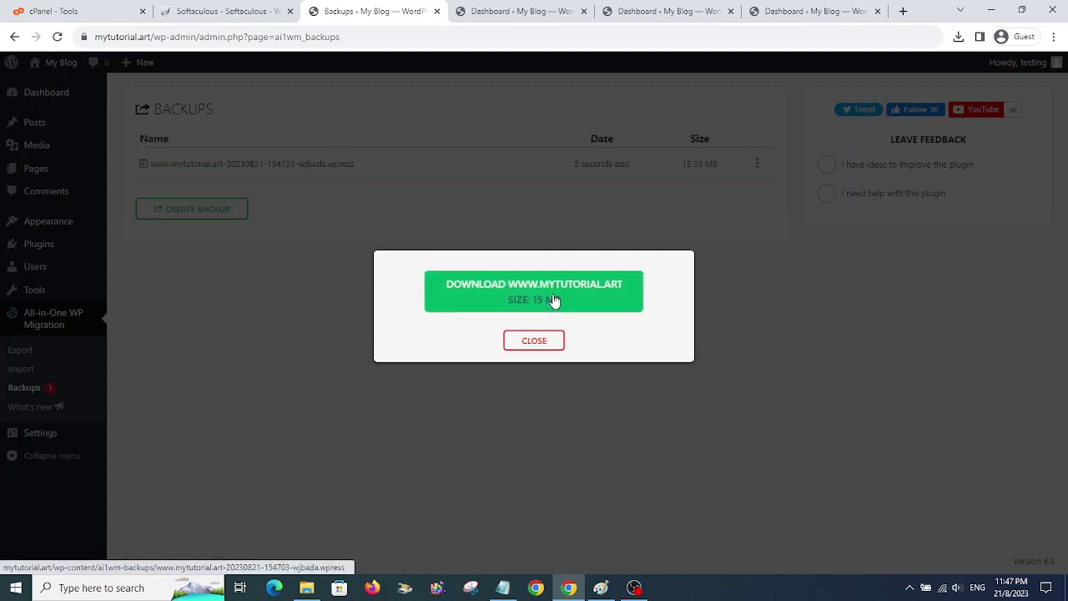
left_click(533, 348)
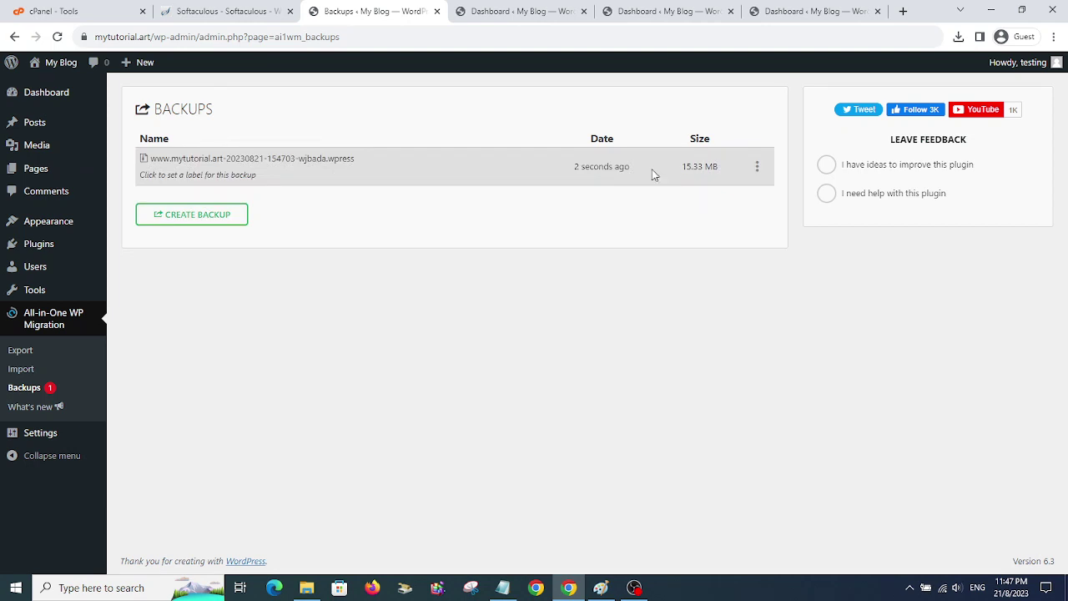
Open the live mytutorial.art site in a new tab, examine its home page, and return to the backups page.
mouse_move(34, 64)
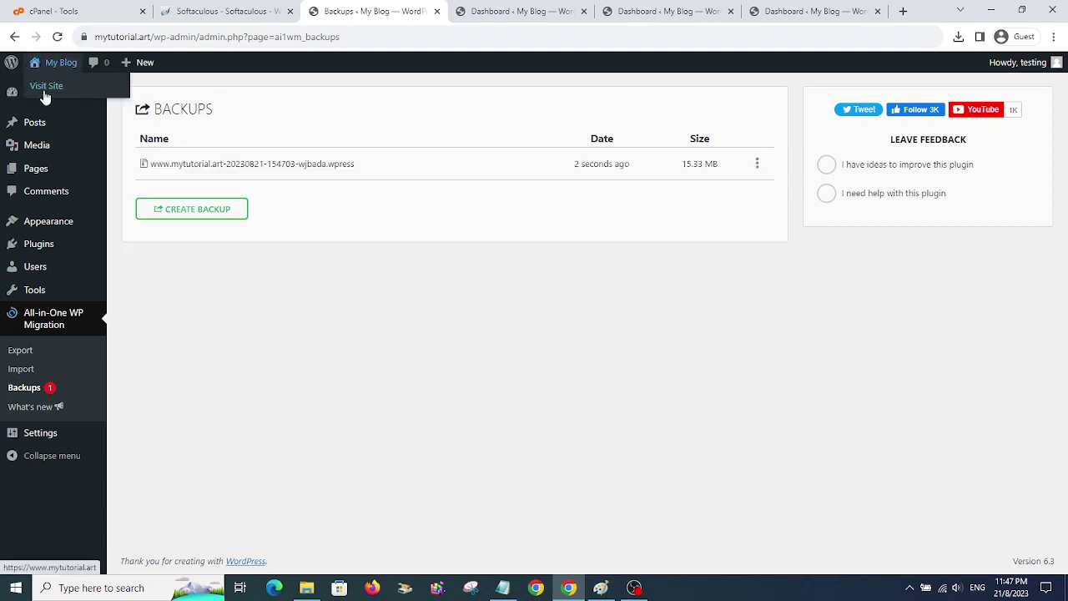
right_click(45, 92)
left_click(96, 101)
left_click(425, 12)
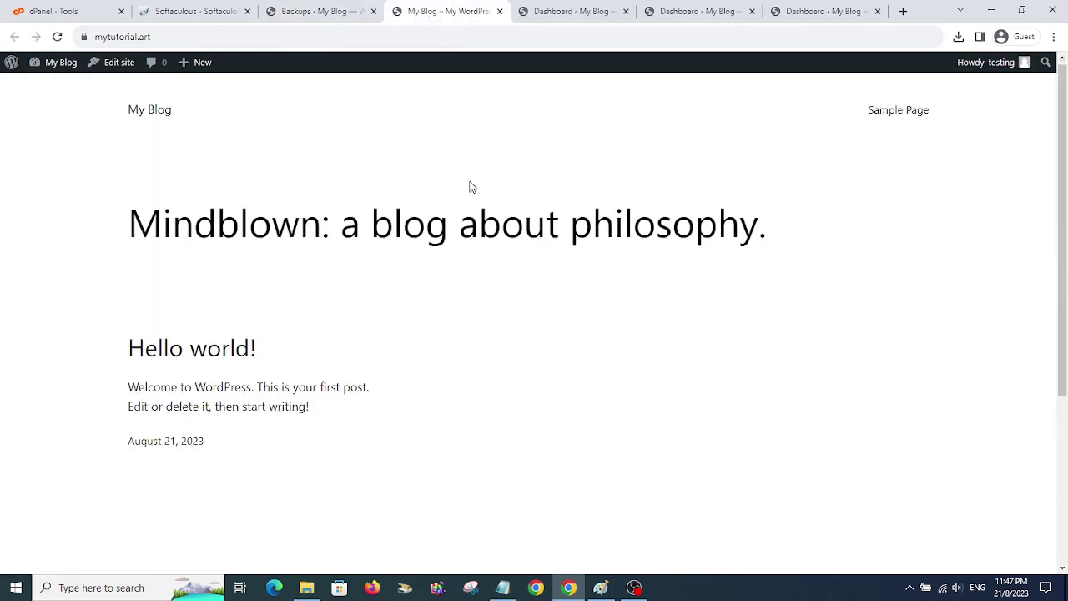
scroll(517, 187, "down", 3)
scroll(518, 188, "up", 3)
left_click(304, 11)
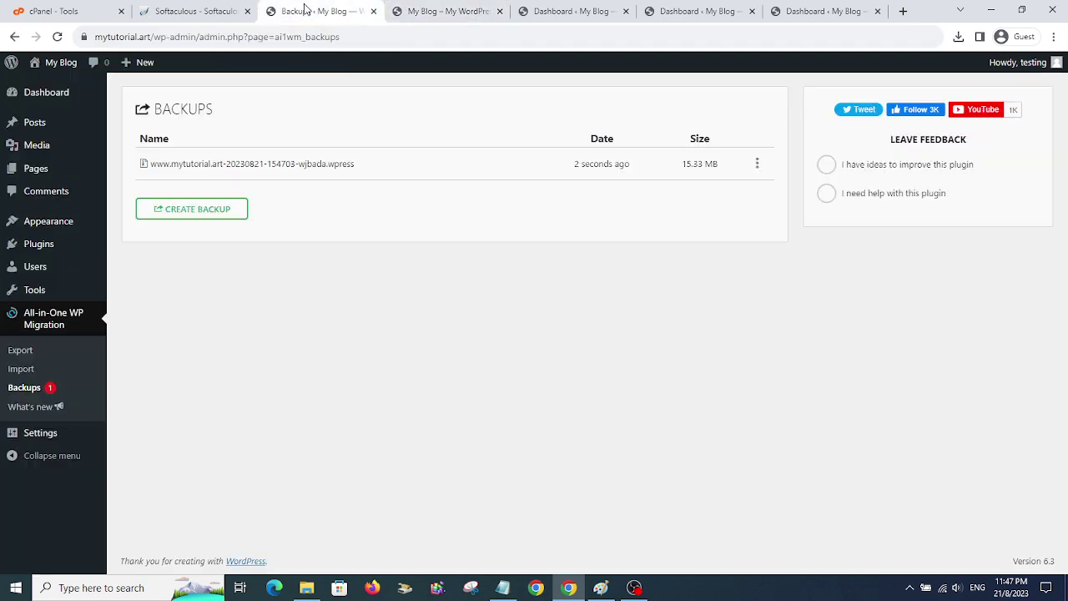
left_click(451, 11)
scroll(477, 201, "down", 3)
scroll(470, 175, "up", 3)
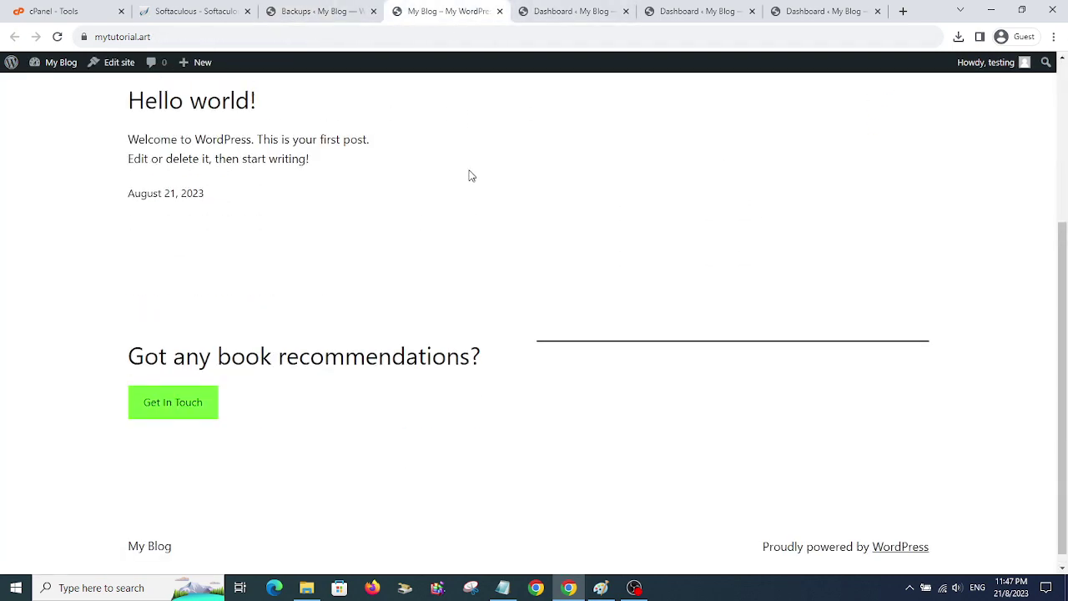
left_click(308, 12)
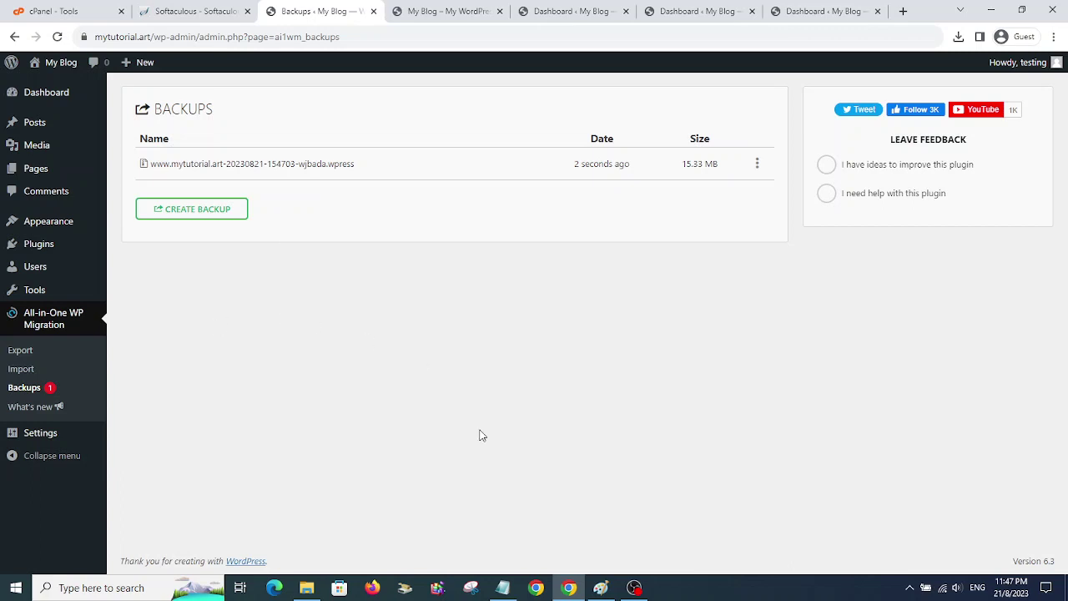
Try to restore the site from the backup in the backups list, consulting the restore outline in Paint.
left_click(601, 588)
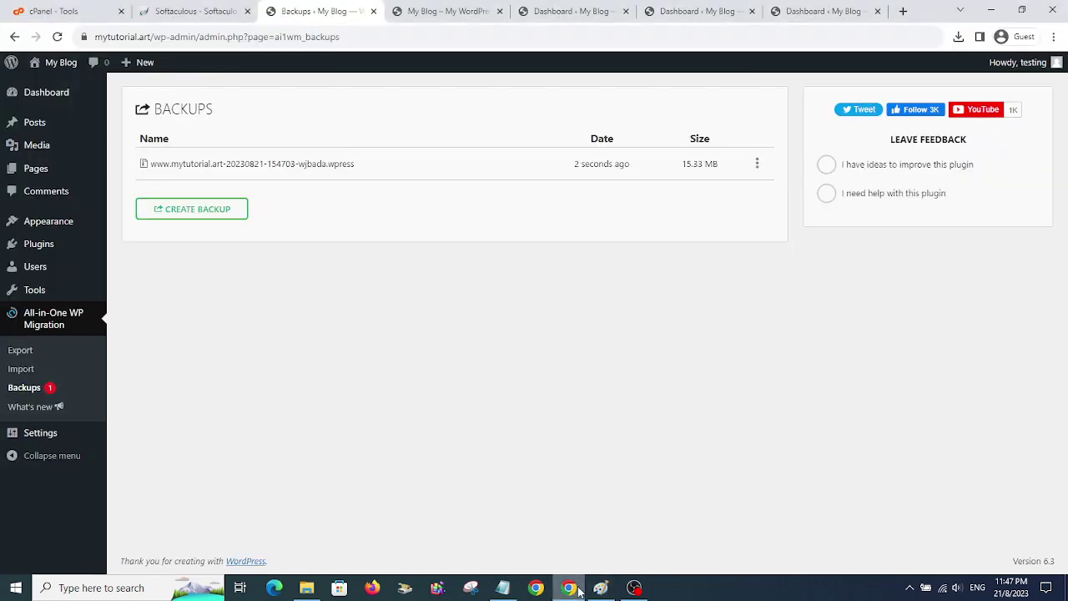
left_click(569, 587)
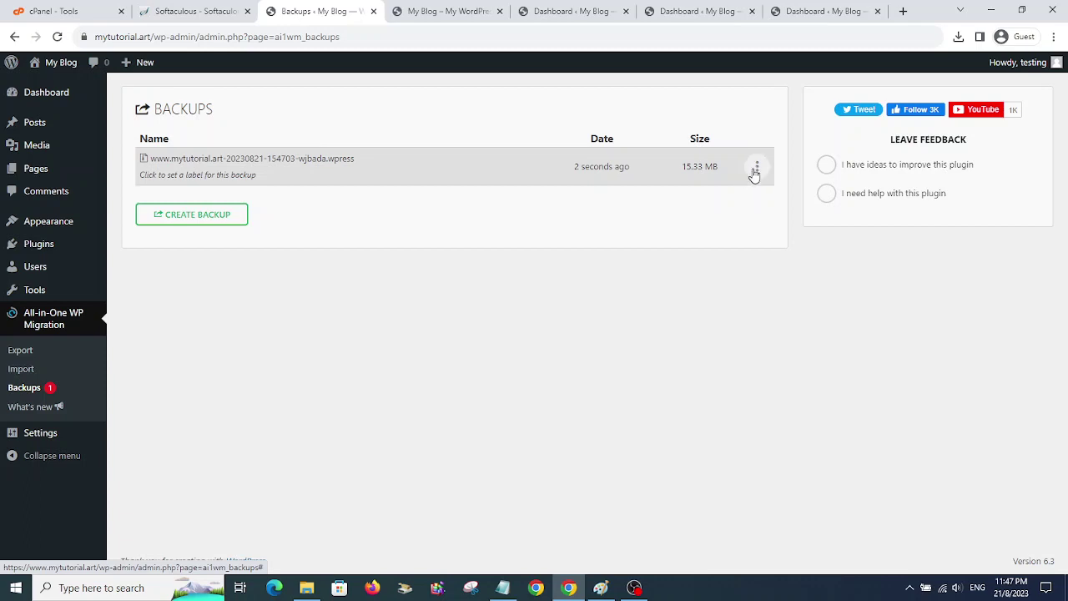
left_click(756, 169)
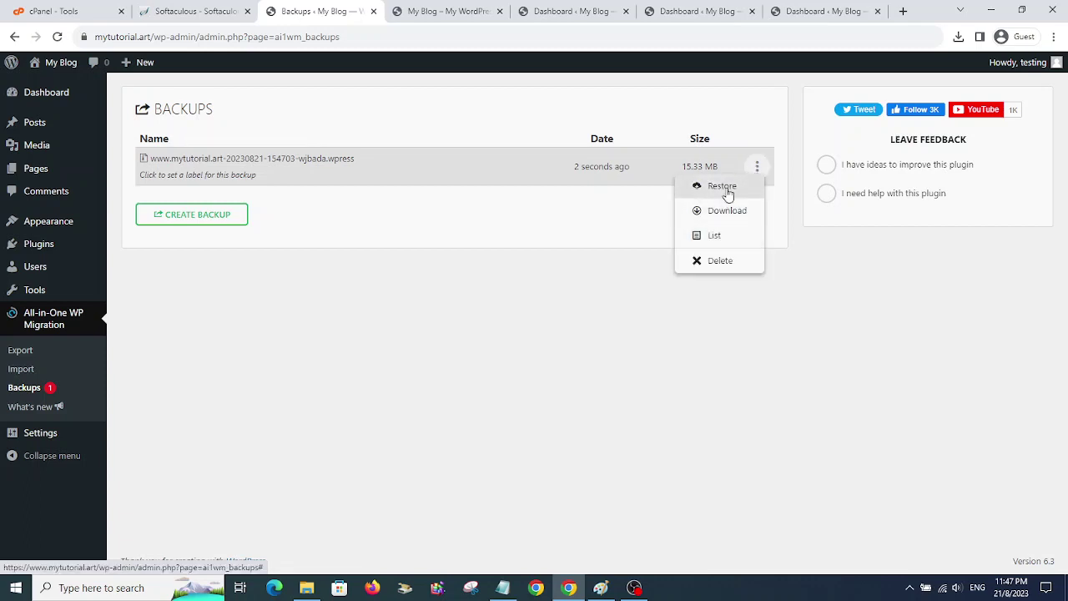
left_click(601, 588)
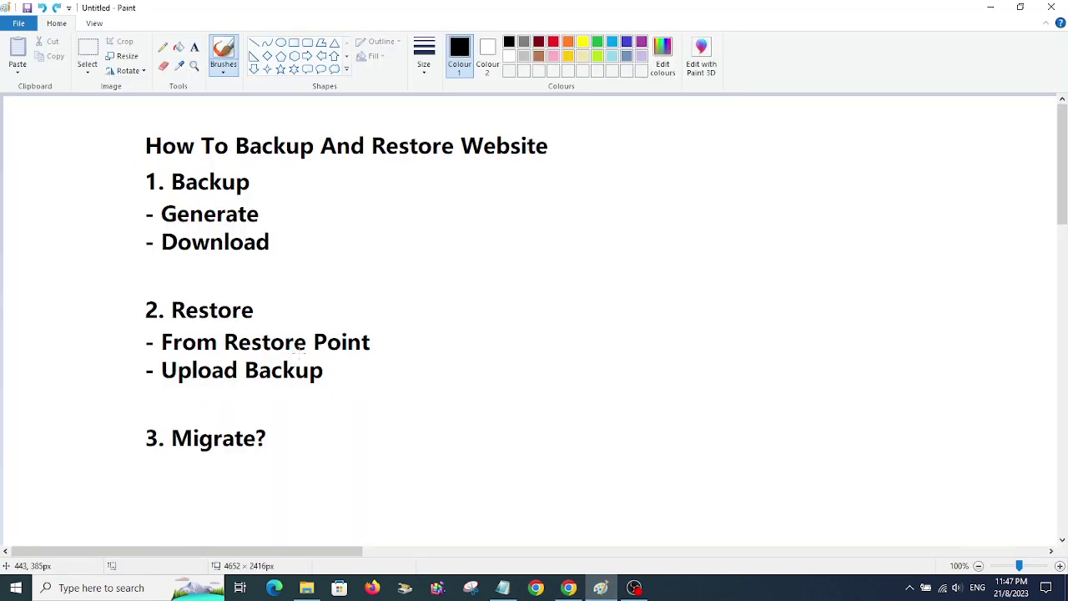
left_click(568, 587)
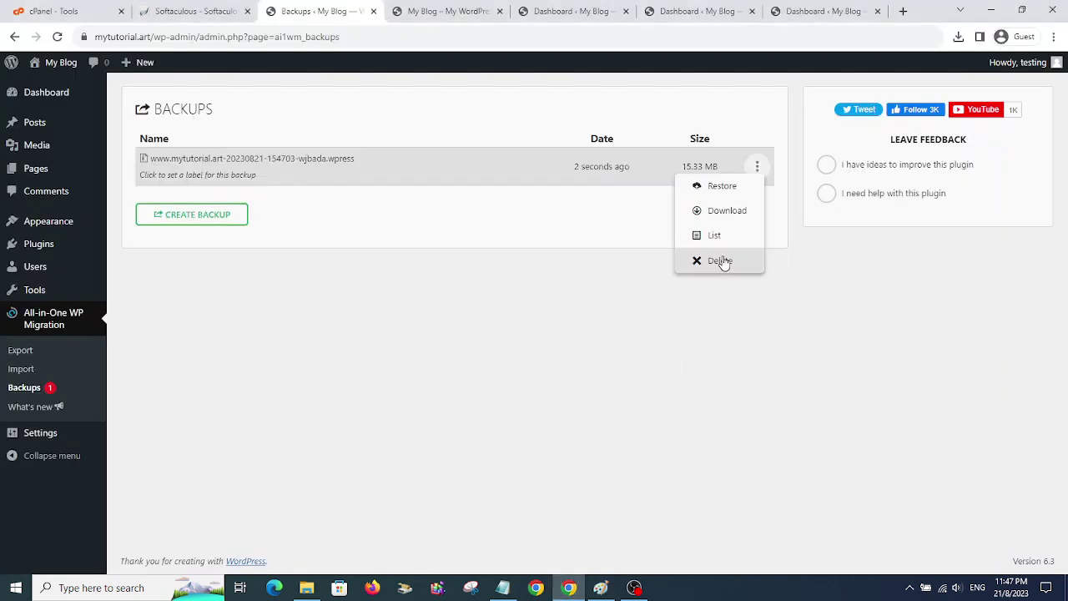
left_click(723, 187)
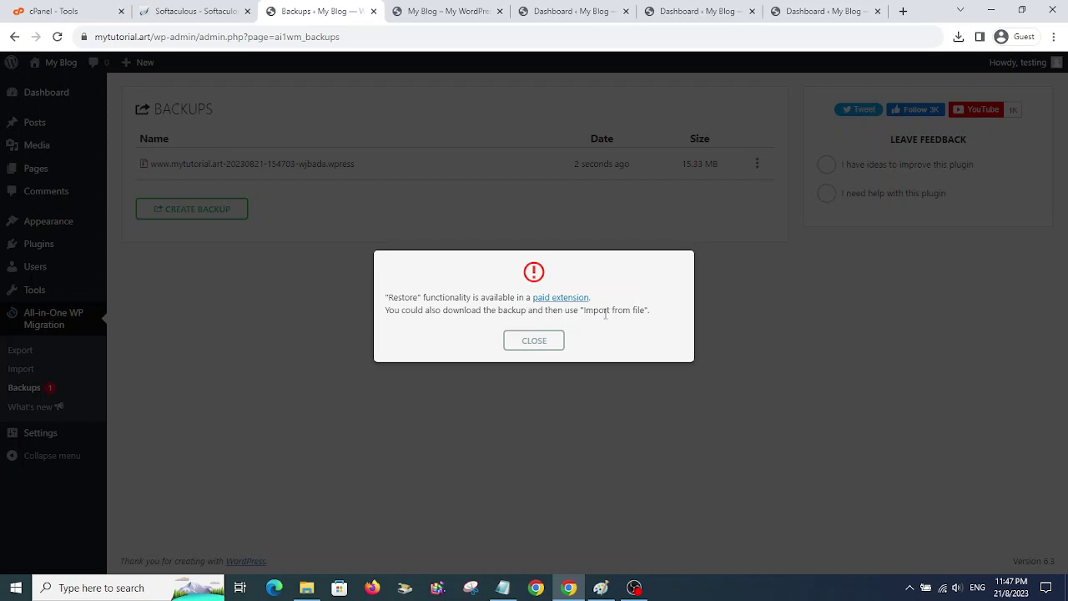
left_click(551, 340)
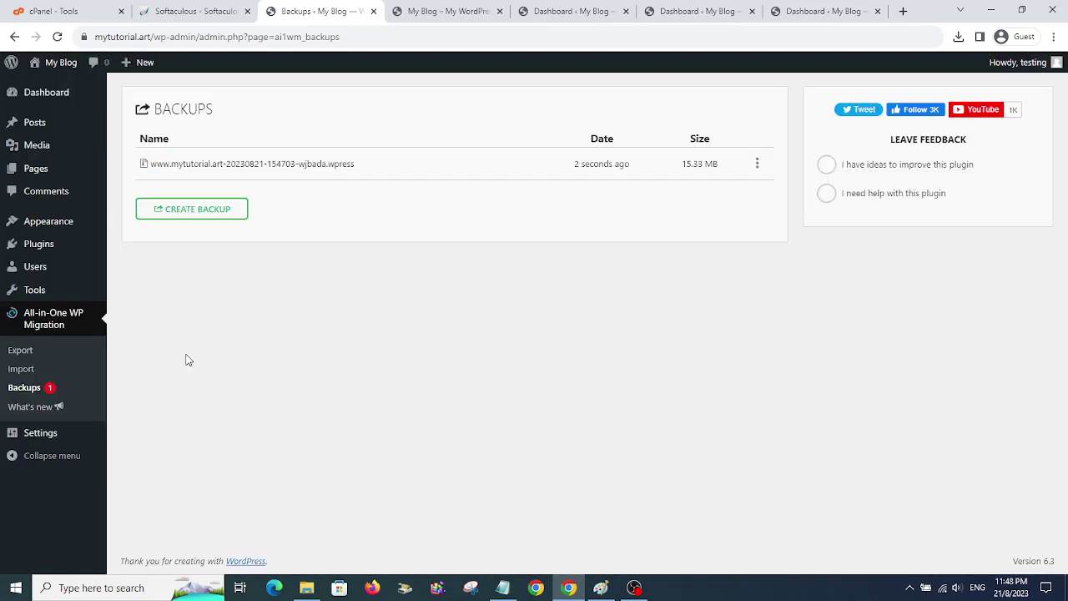
Export the mytutorial.art site to a file with All-in-One WP Migration.
left_click(29, 355)
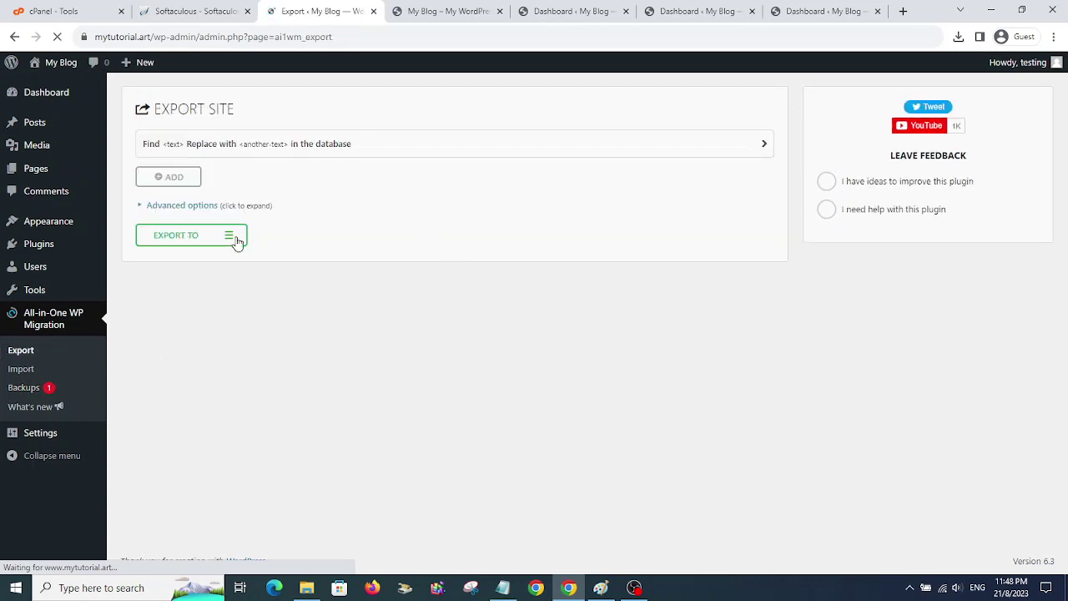
left_click(197, 246)
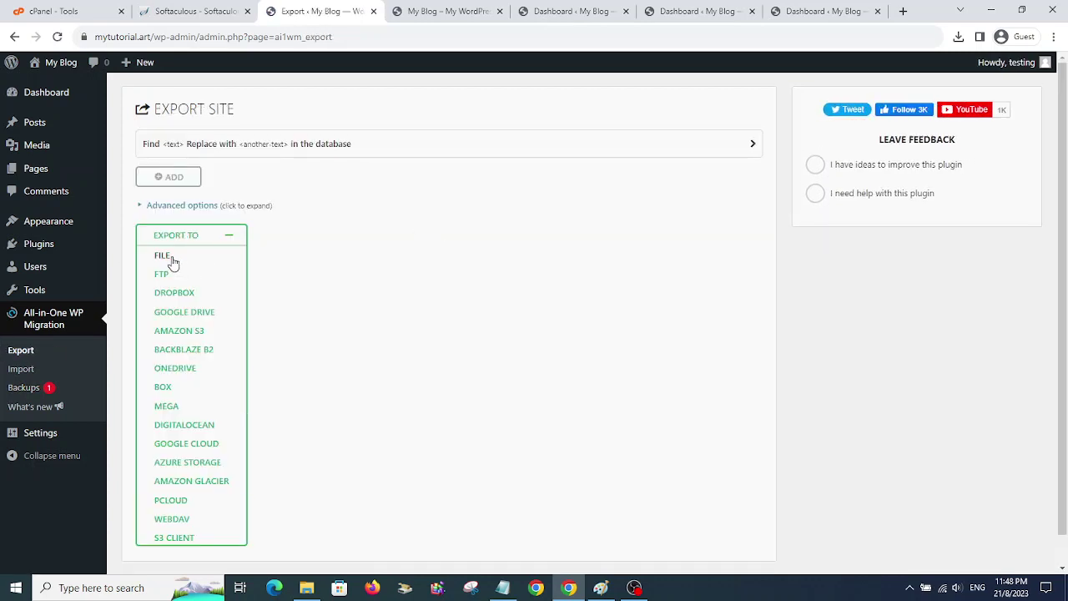
left_click(168, 259)
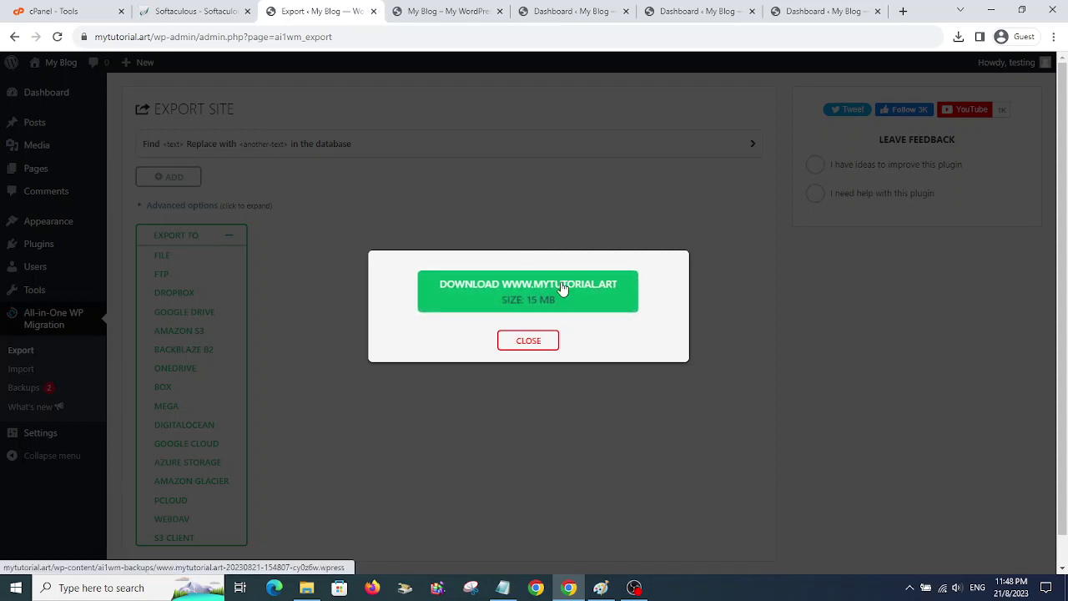
Download the exported mytutorial.art .wpress file to the Downloads folder and close the export dialog.
left_click(563, 288)
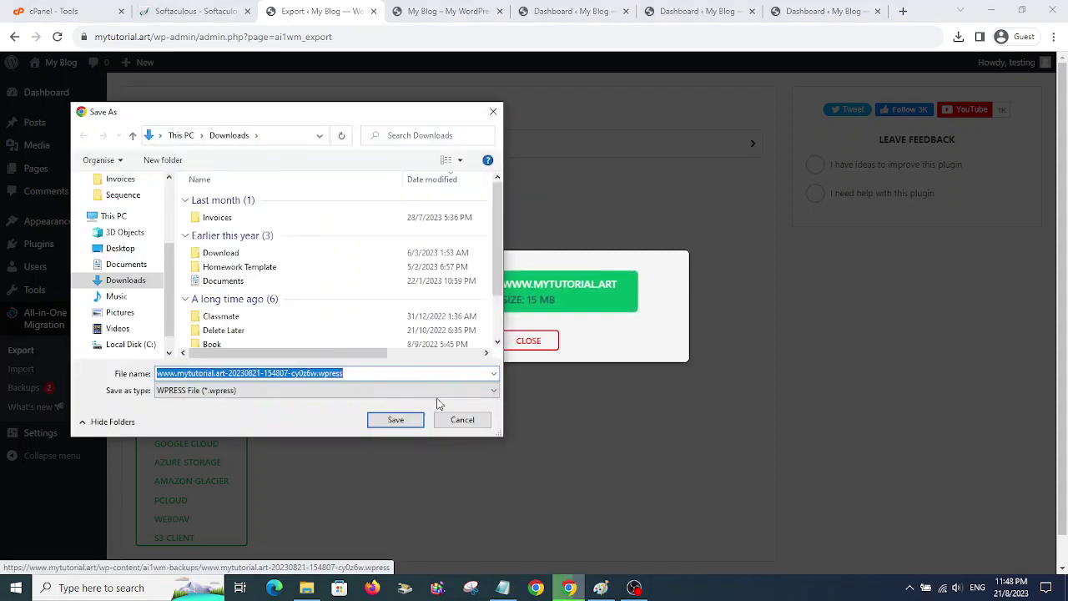
left_click(407, 420)
left_click(529, 342)
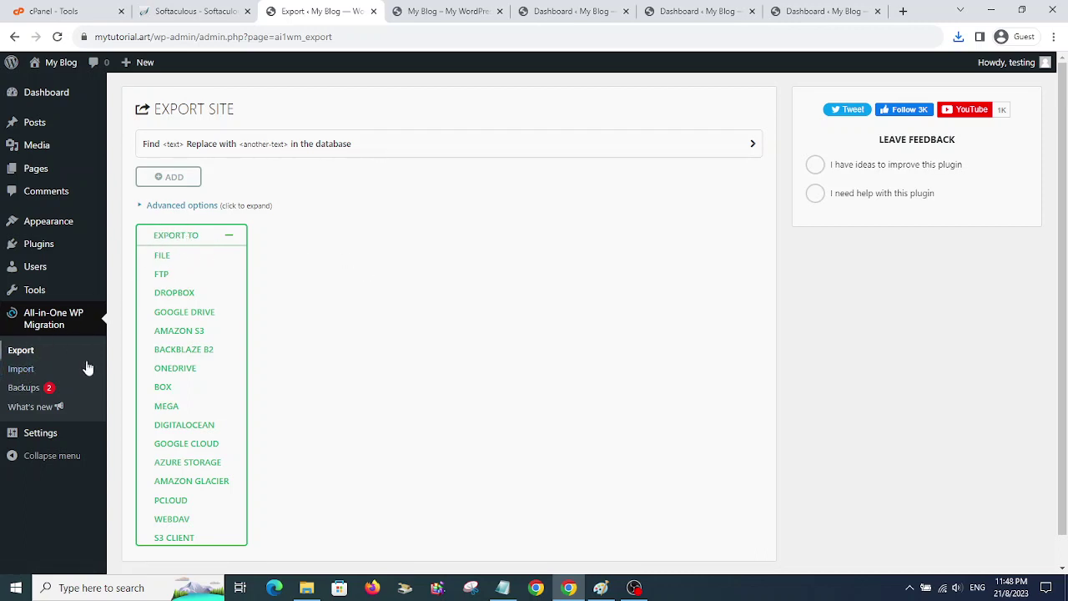
Check the All-in-One WP Migration backups list and the live home page, ending back on the backups page.
left_click(30, 391)
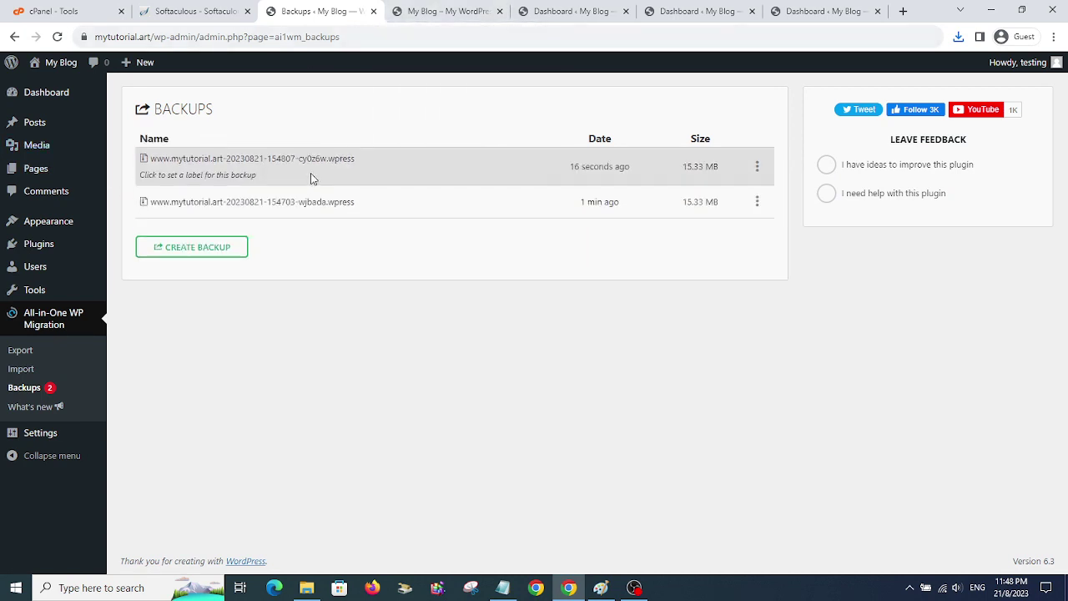
mouse_move(50, 224)
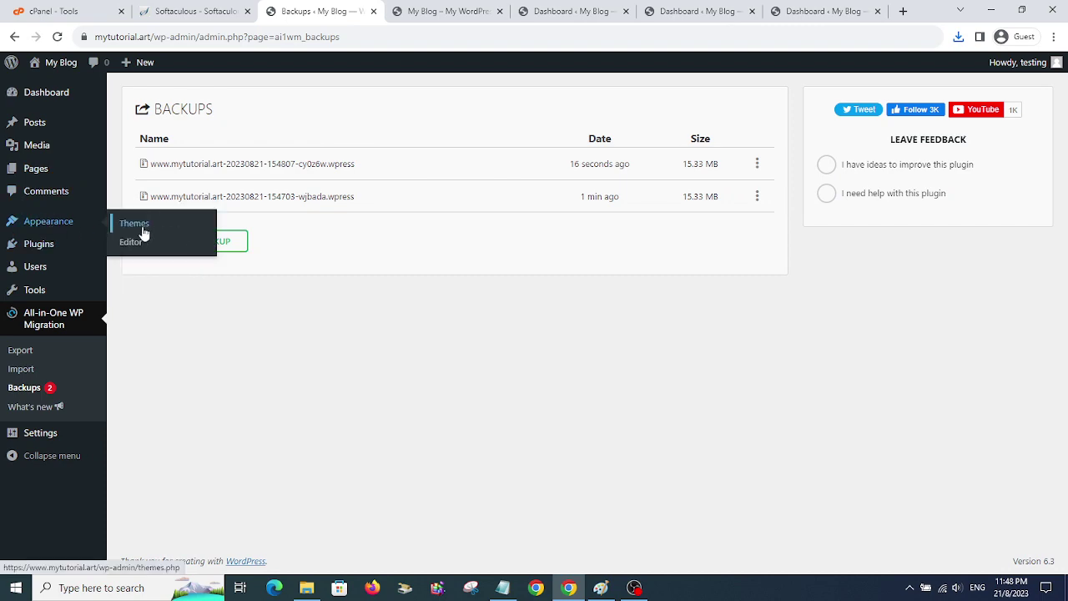
left_click(463, 11)
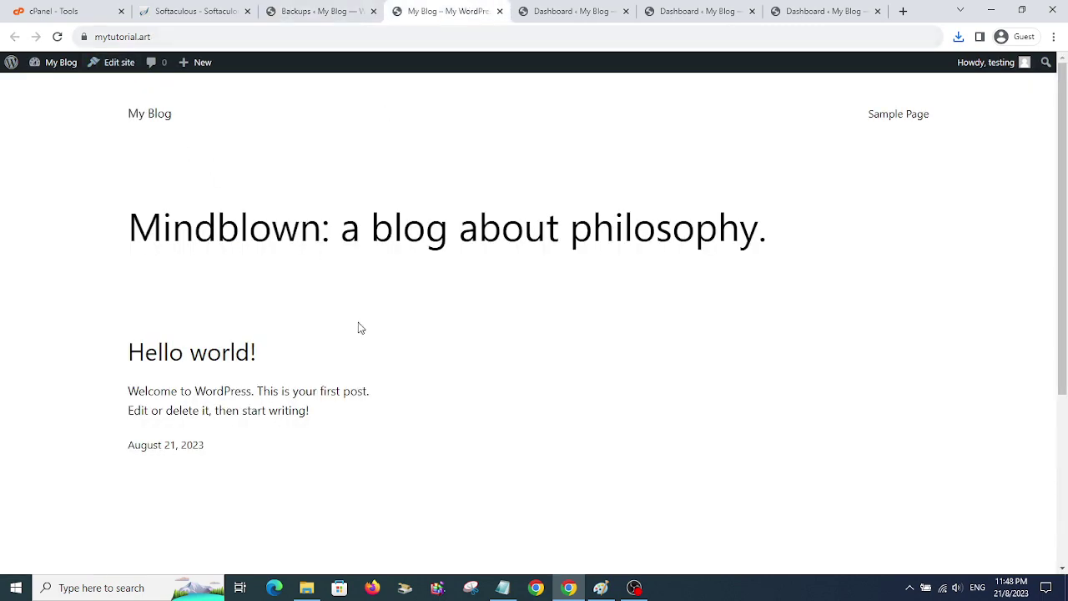
scroll(436, 298, "down", 3)
scroll(434, 236, "up", 3)
left_click(322, 11)
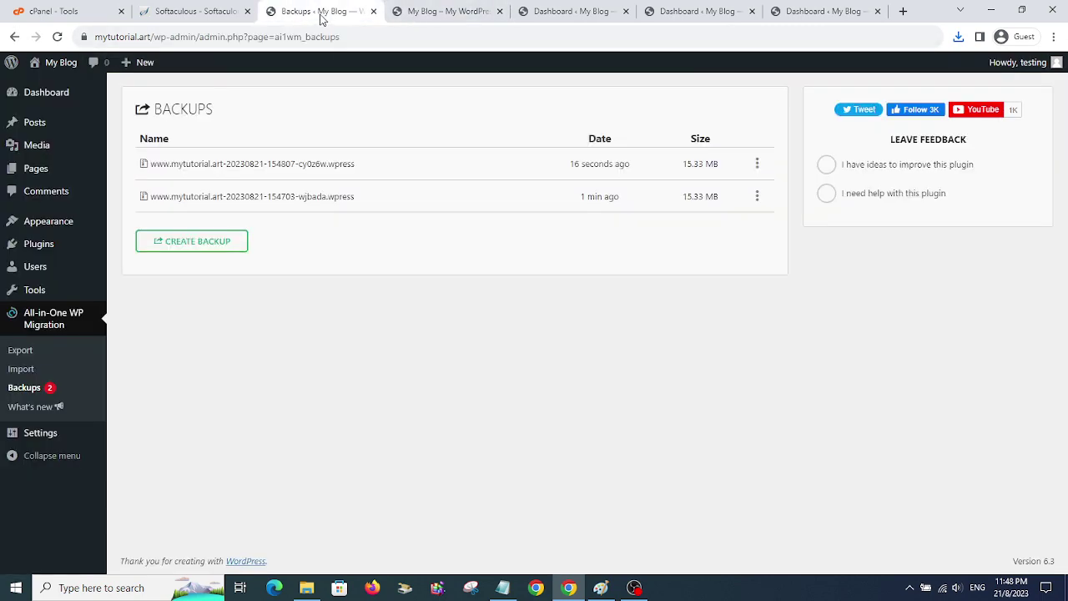
Install the Astra theme from the popular WordPress themes and activate it.
mouse_move(89, 228)
left_click(135, 231)
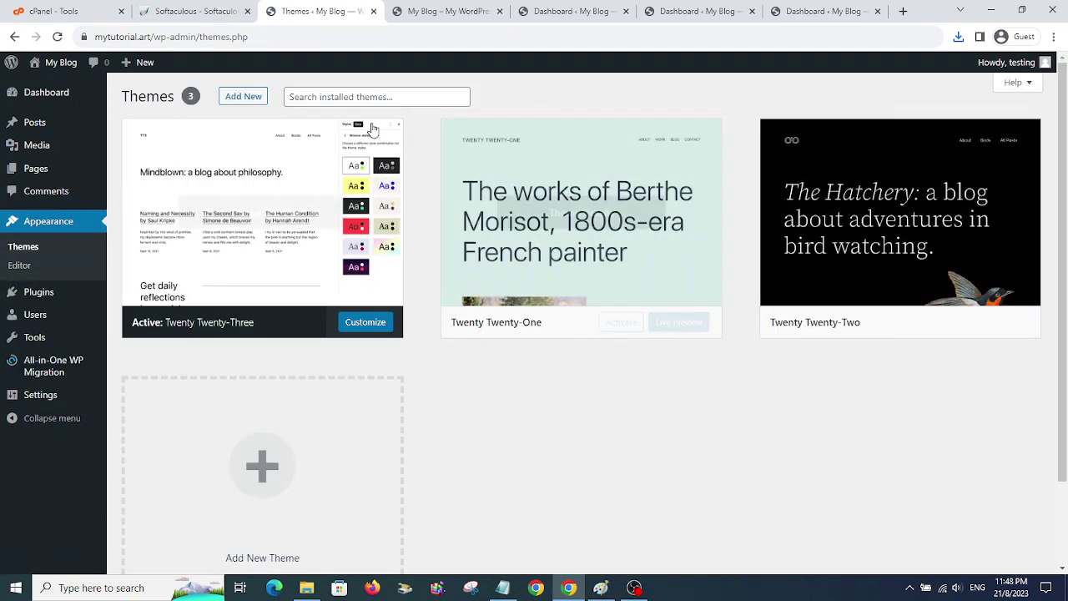
left_click(243, 96)
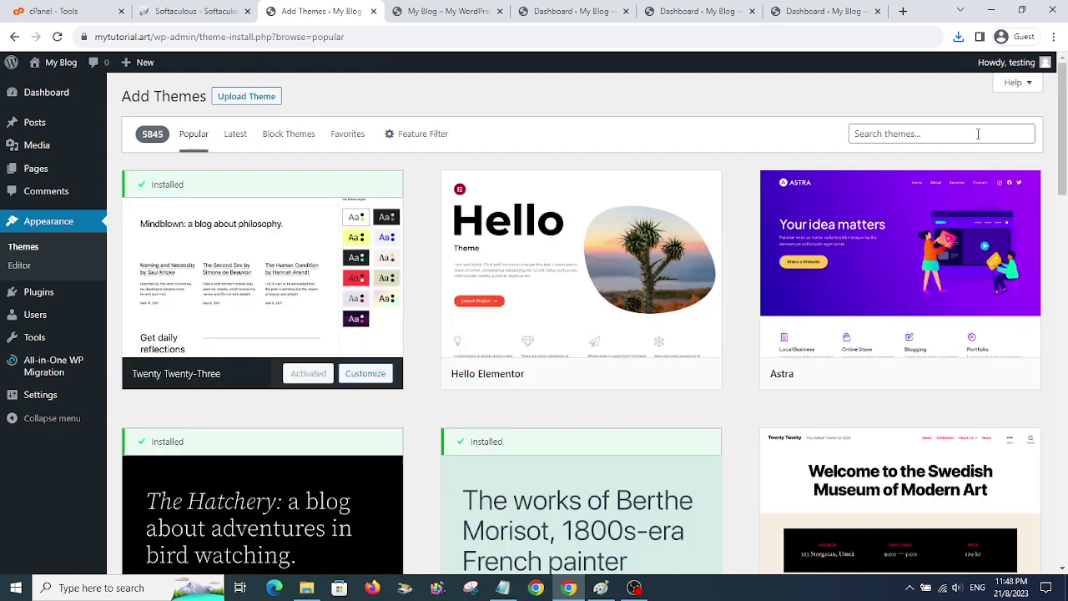
mouse_move(877, 295)
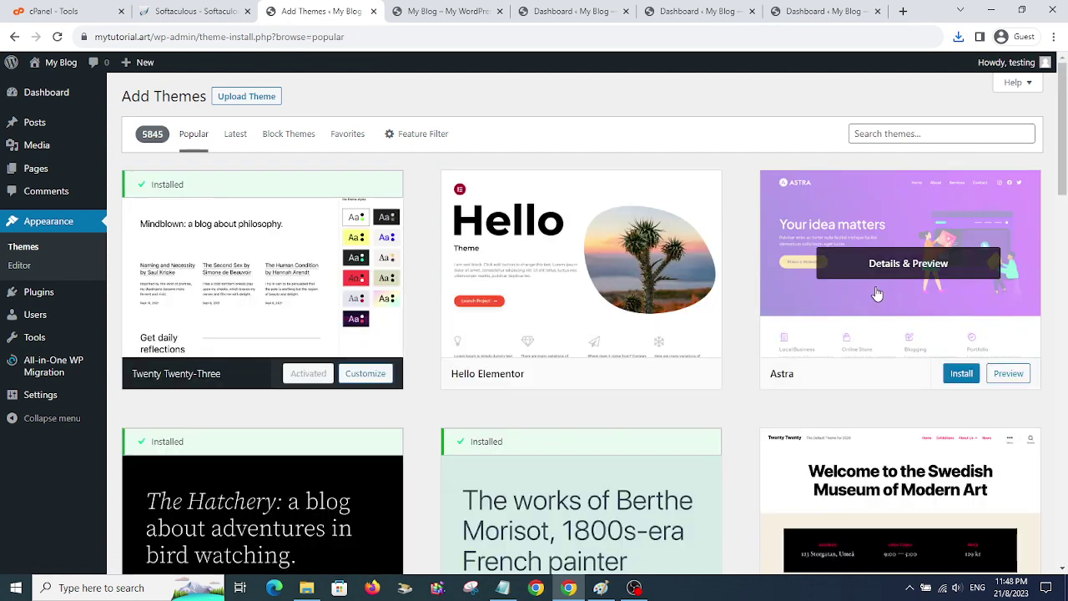
left_click(962, 373)
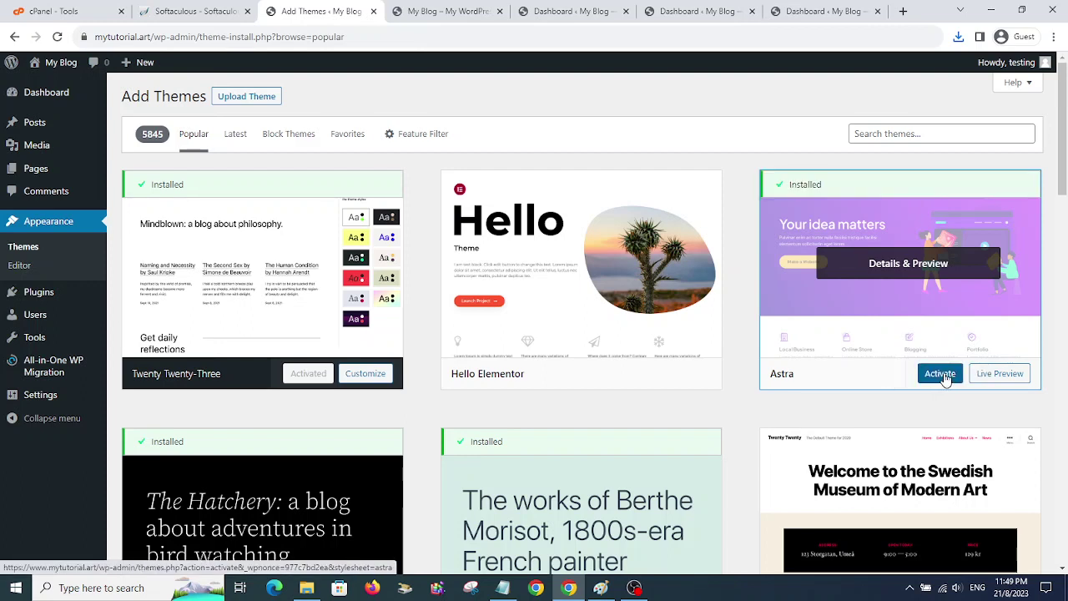
left_click(945, 378)
Review the already open mytutorial.art home page with its previous theme, and return to the themes page.
key("ctrl+Tab")
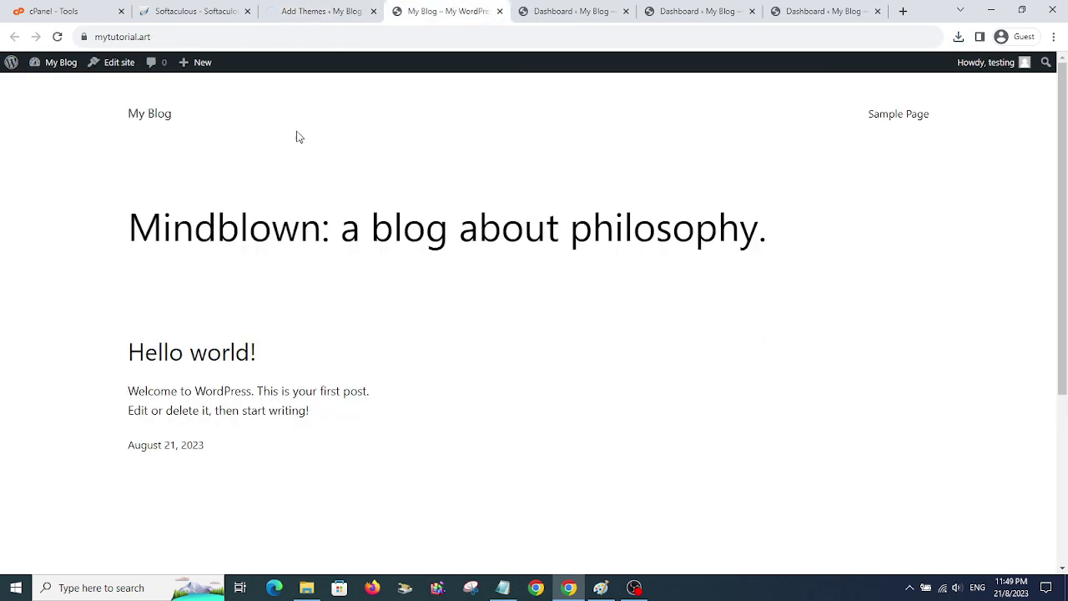
scroll(278, 174, "down", 3)
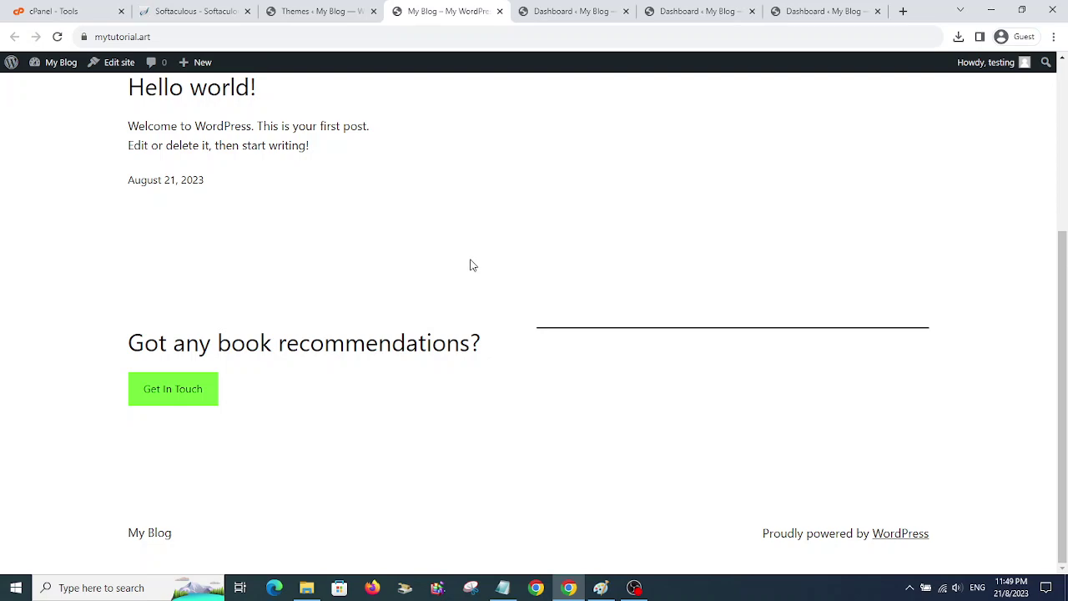
scroll(470, 264, "up", 4)
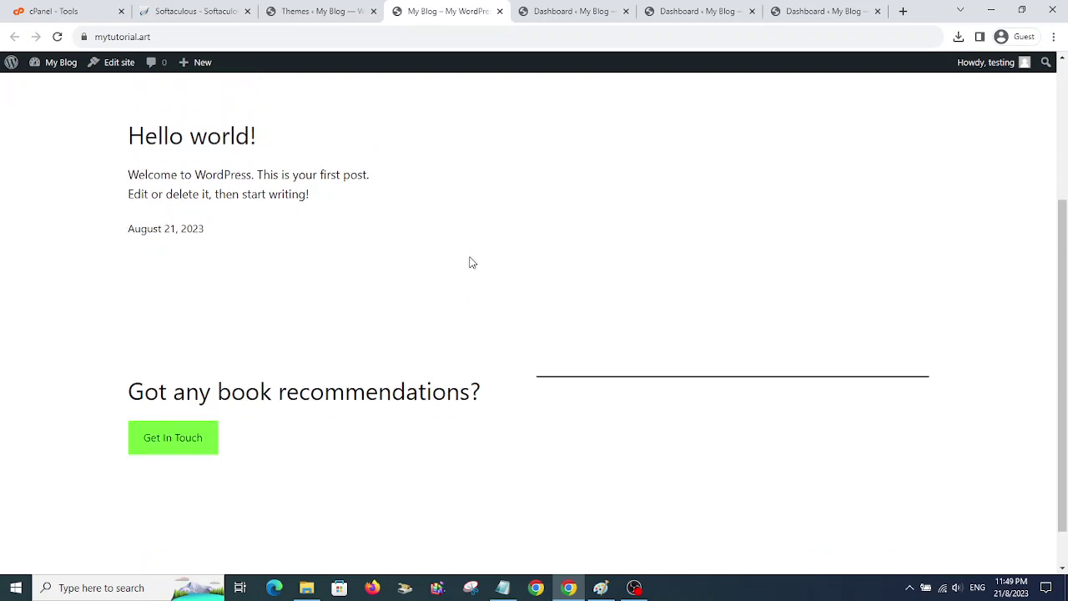
left_click(325, 10)
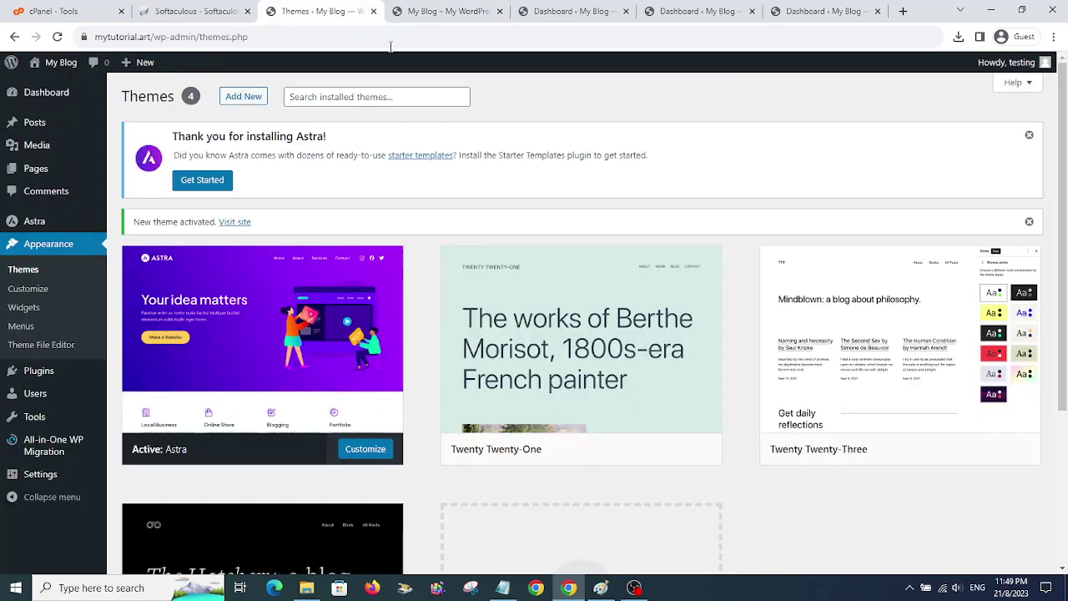
Preview the Astra theme in the Customizer and go back to the themes page.
left_click(364, 449)
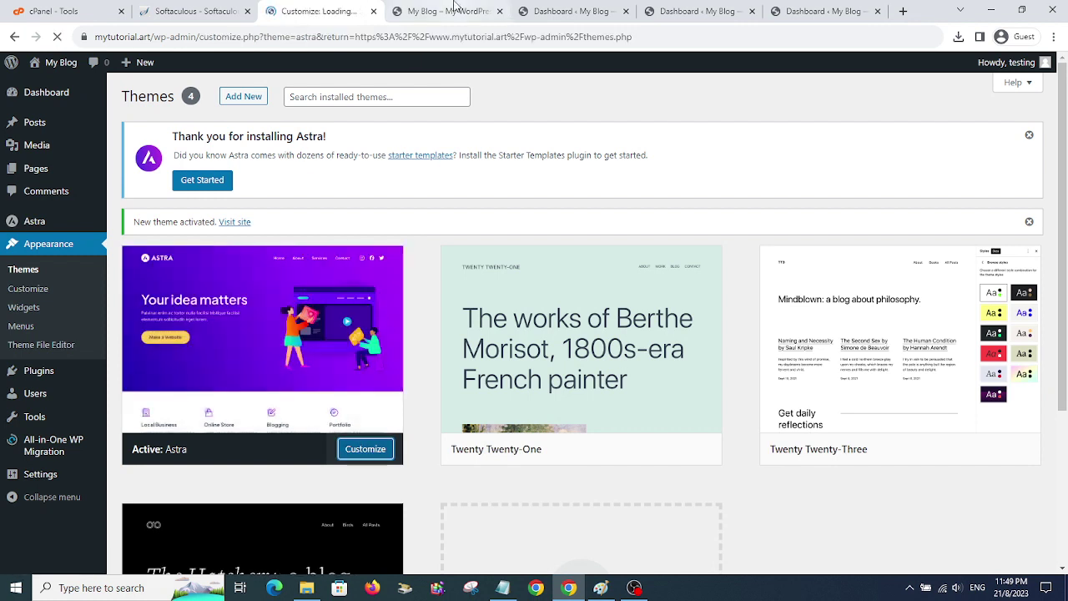
key("ctrl+Tab")
left_click(313, 11)
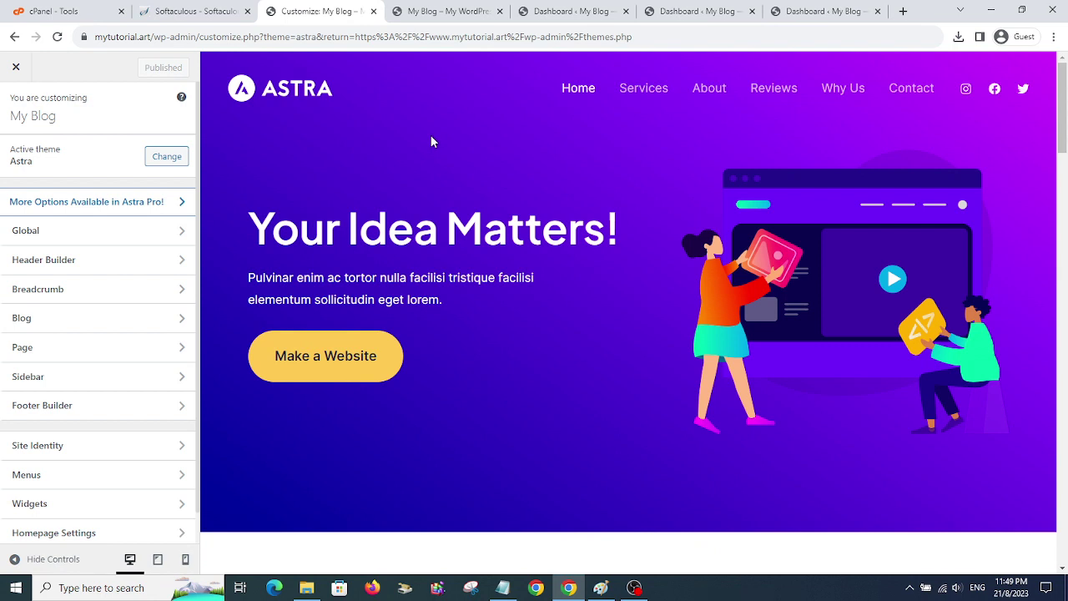
left_click(15, 37)
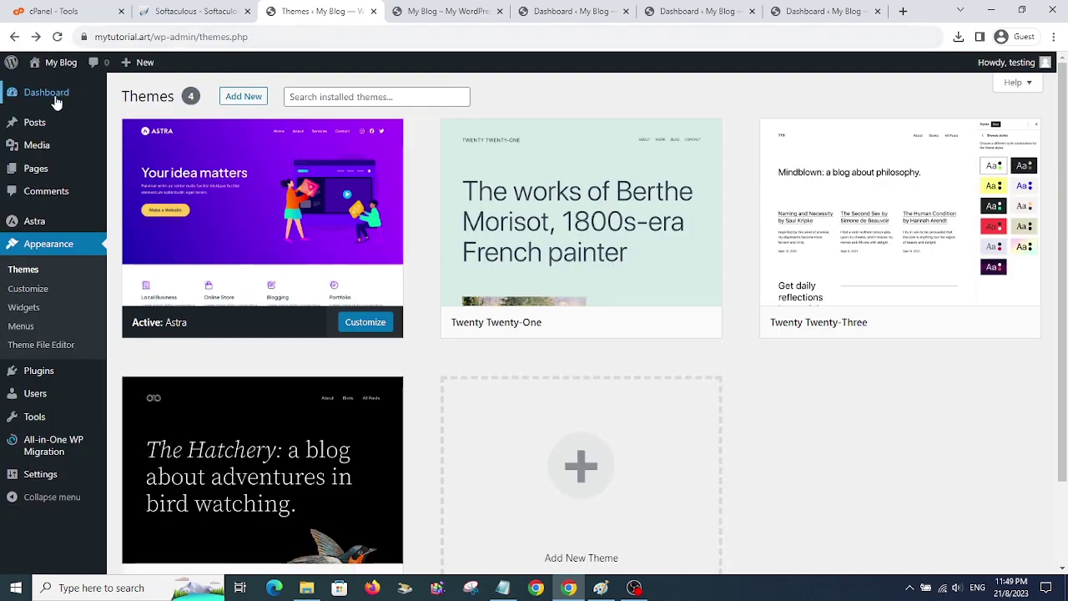
Open the live site in a new tab, look through its Astra home page, and return to the themes page.
mouse_move(57, 66)
right_click(59, 94)
left_click(102, 99)
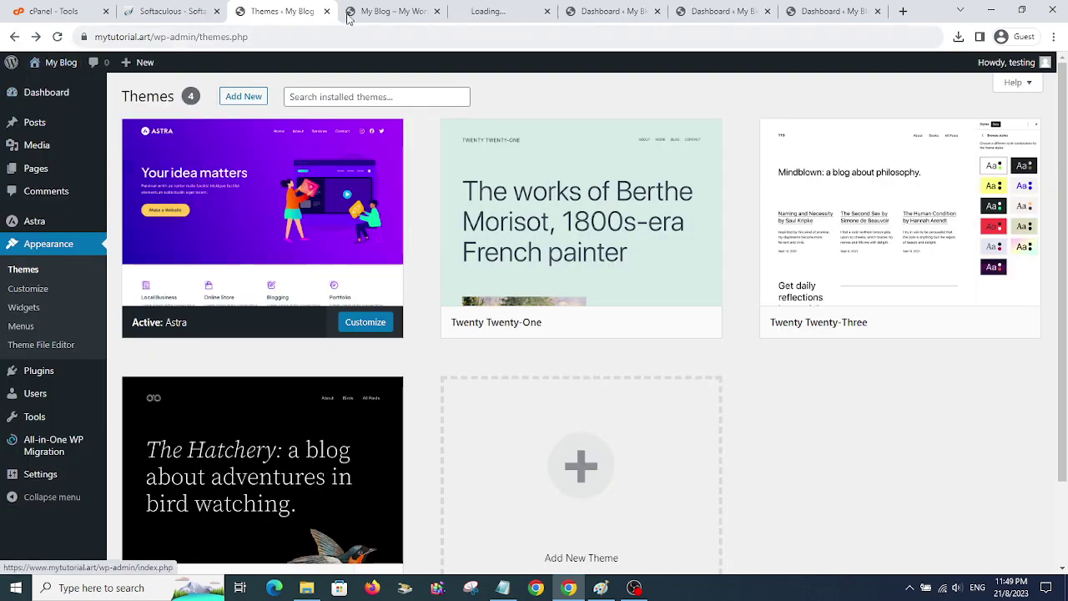
left_click(500, 11)
scroll(501, 253, "down", 20)
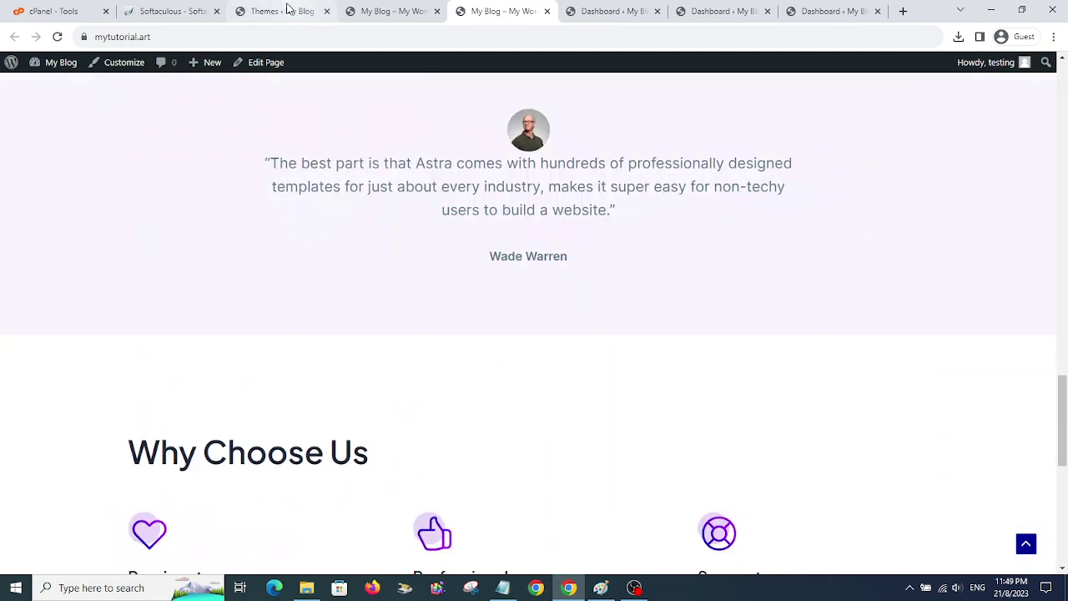
left_click(288, 10)
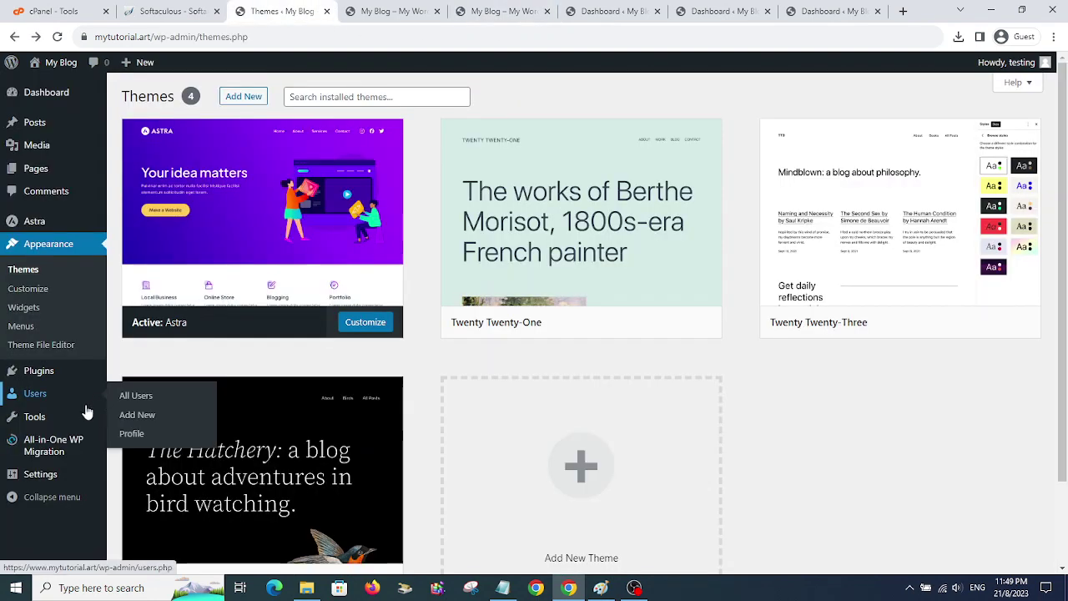
Start an All-in-One WP Migration export of the Astra version of the site to a file.
mouse_move(53, 446)
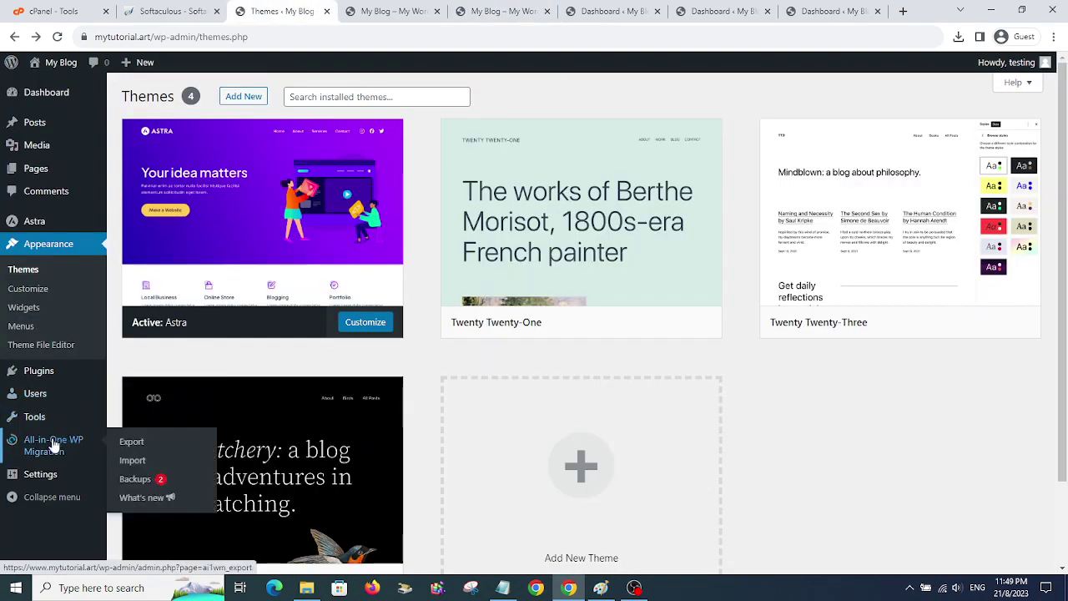
left_click(129, 449)
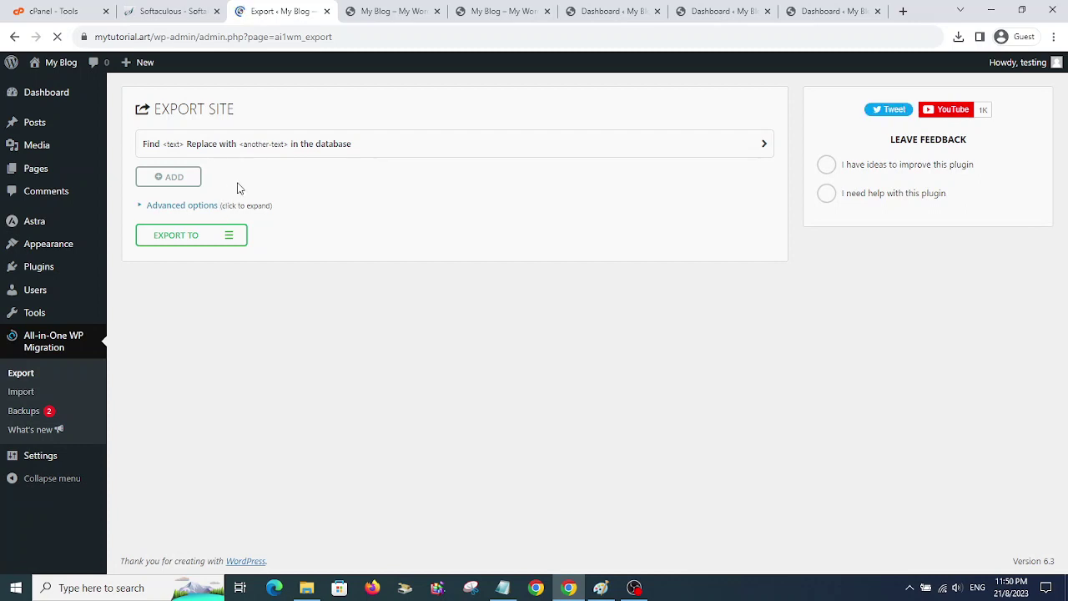
left_click(196, 242)
left_click(164, 255)
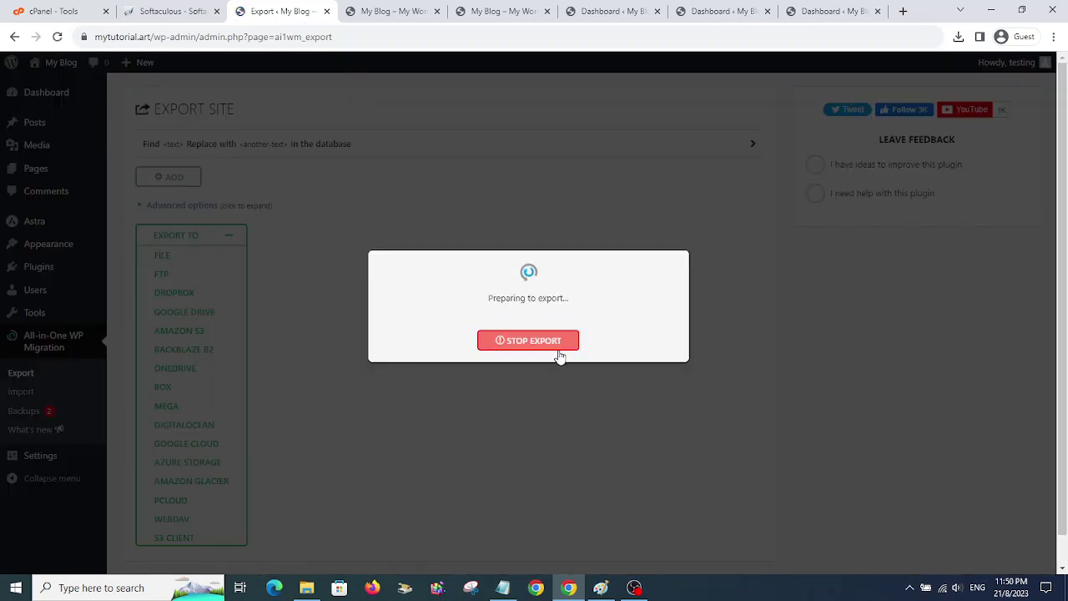
Examine the live Astra site through its Home, Services, About and Reviews links, then return to the running export.
left_click(498, 15)
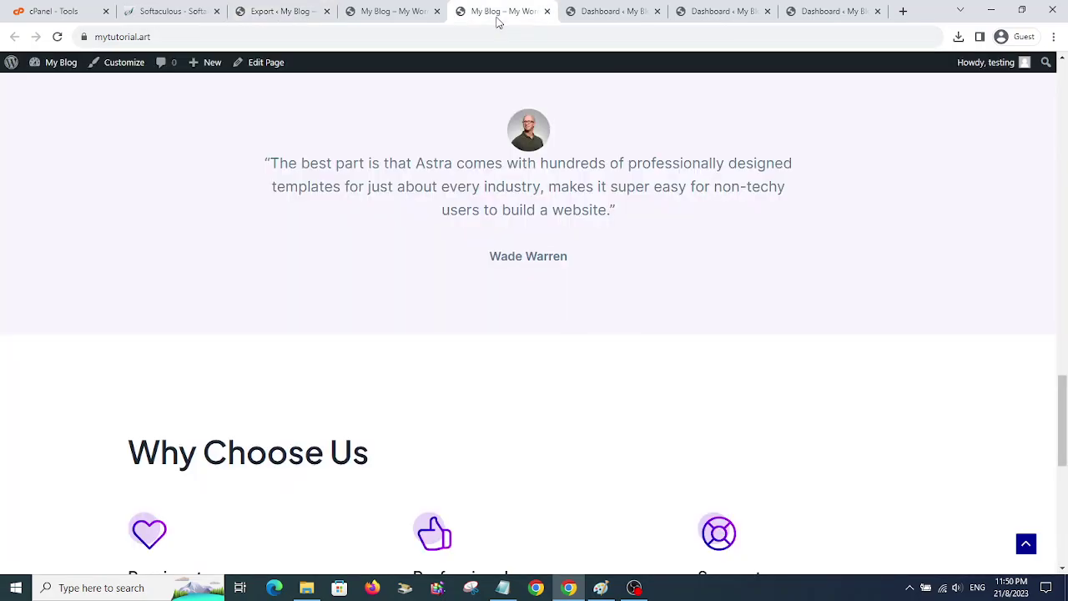
scroll(373, 118, "up", 15)
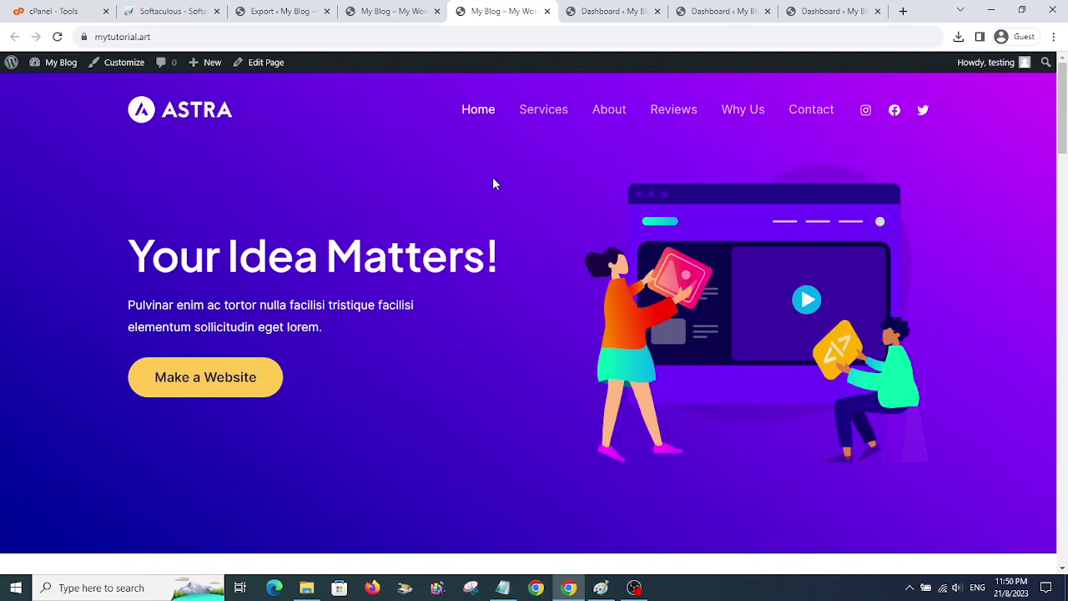
left_click(539, 121)
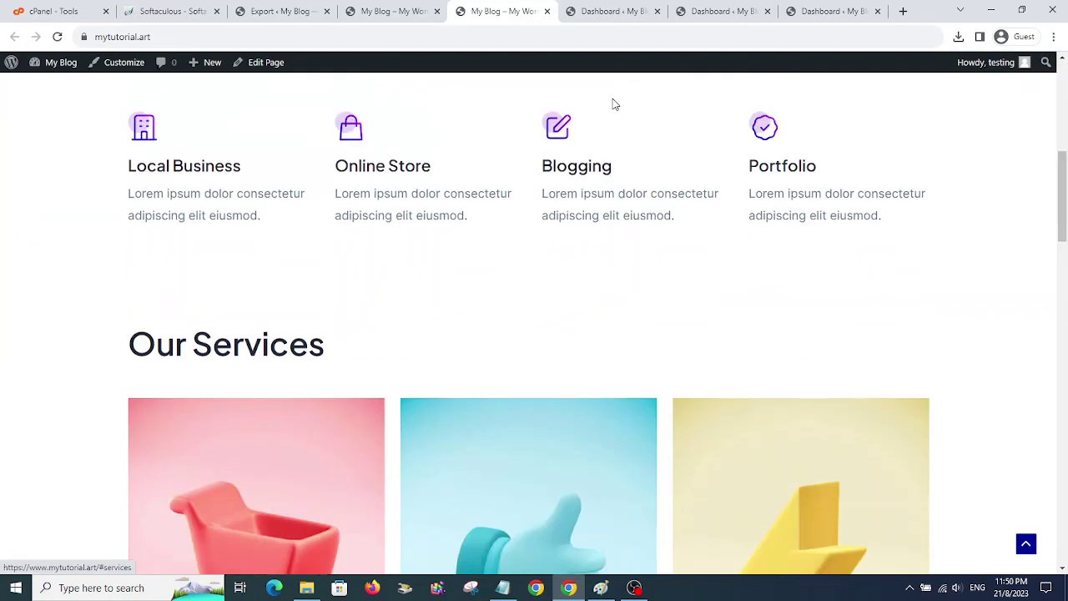
scroll(622, 119, "up", 10)
left_click(625, 120)
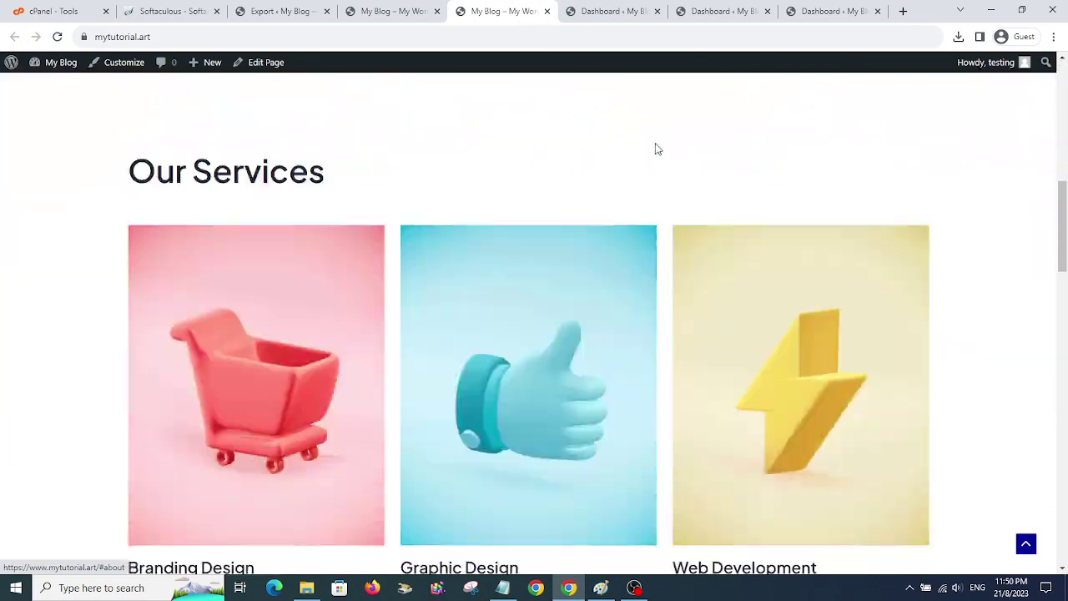
scroll(708, 161, "up", 10)
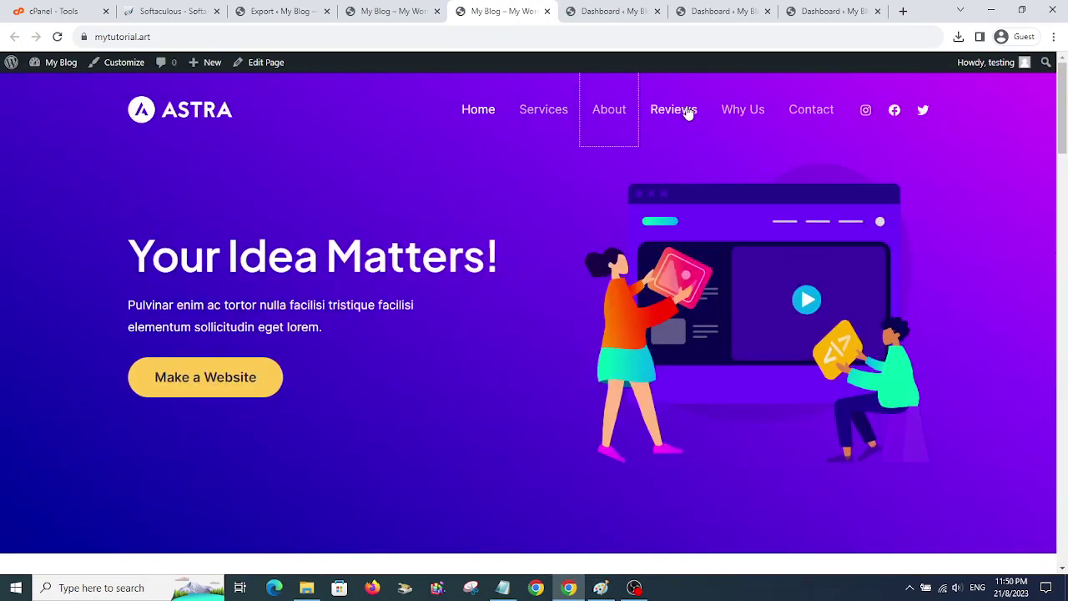
left_click(687, 111)
scroll(686, 109, "up", 10)
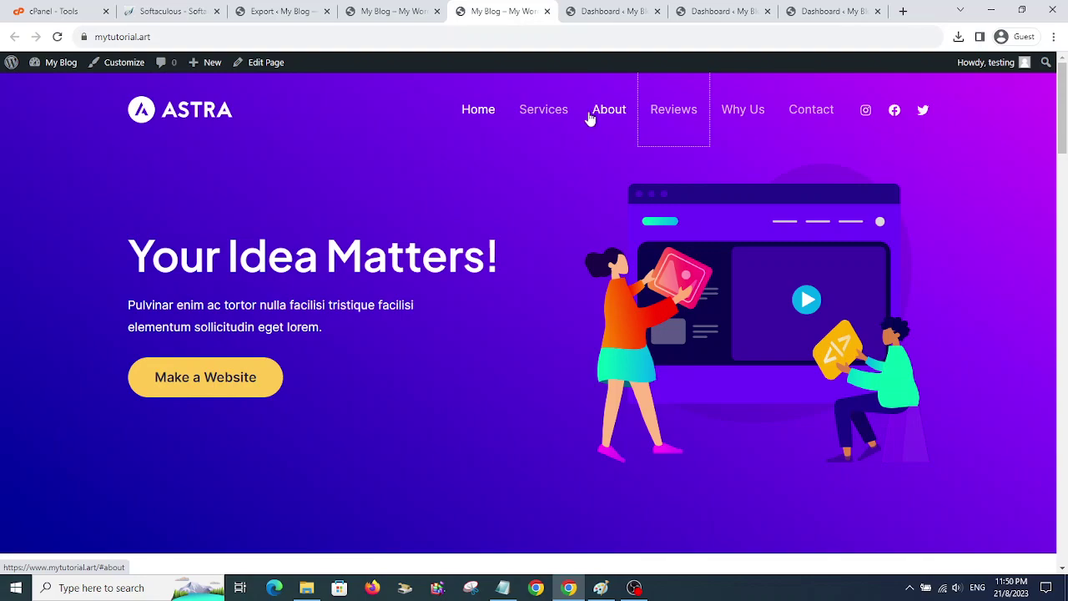
left_click(482, 116)
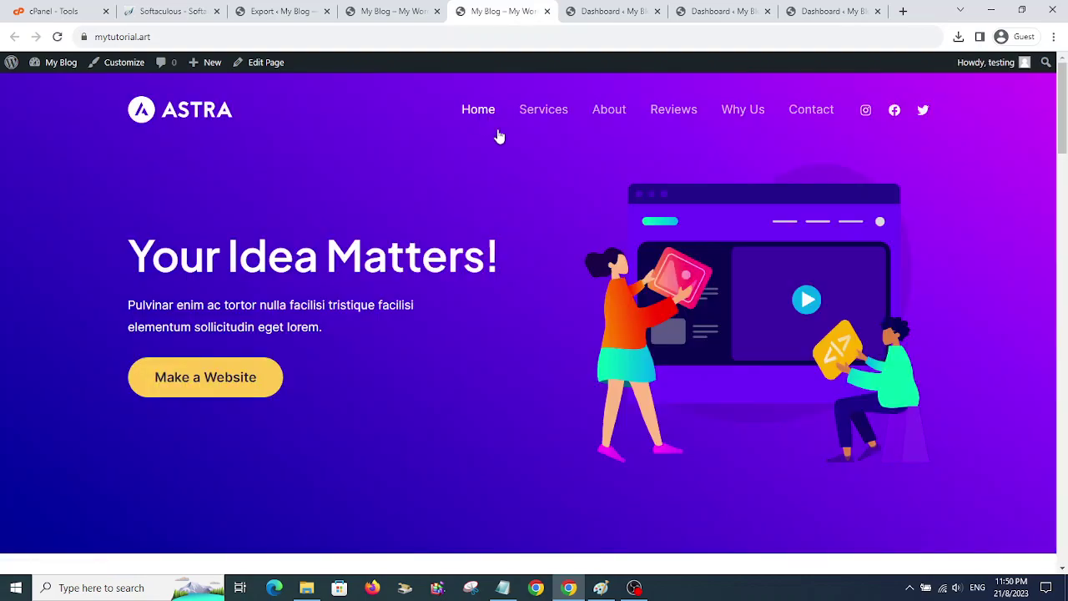
scroll(501, 167, "down", 7)
scroll(518, 159, "up", 7)
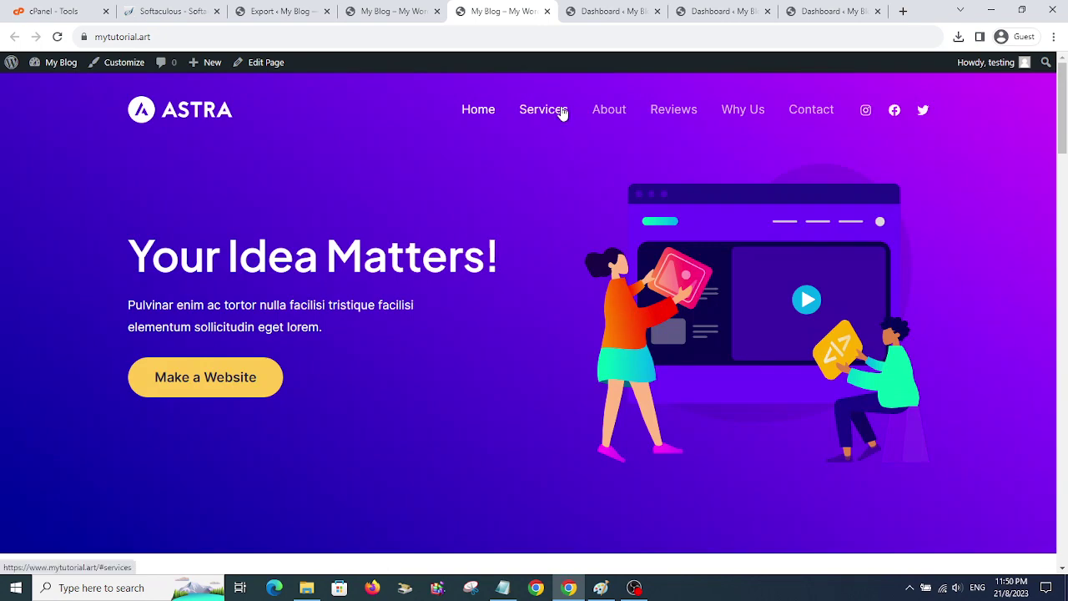
left_click(561, 111)
left_click(298, 15)
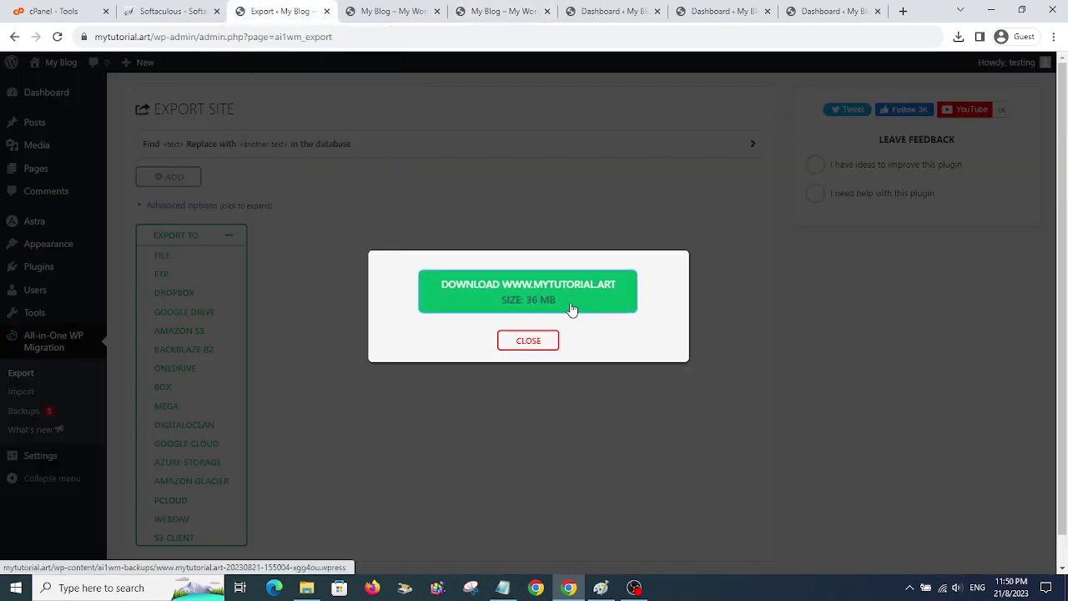
Save the Astra site's export file to the Downloads folder and dismiss the completed export dialog.
left_click(538, 296)
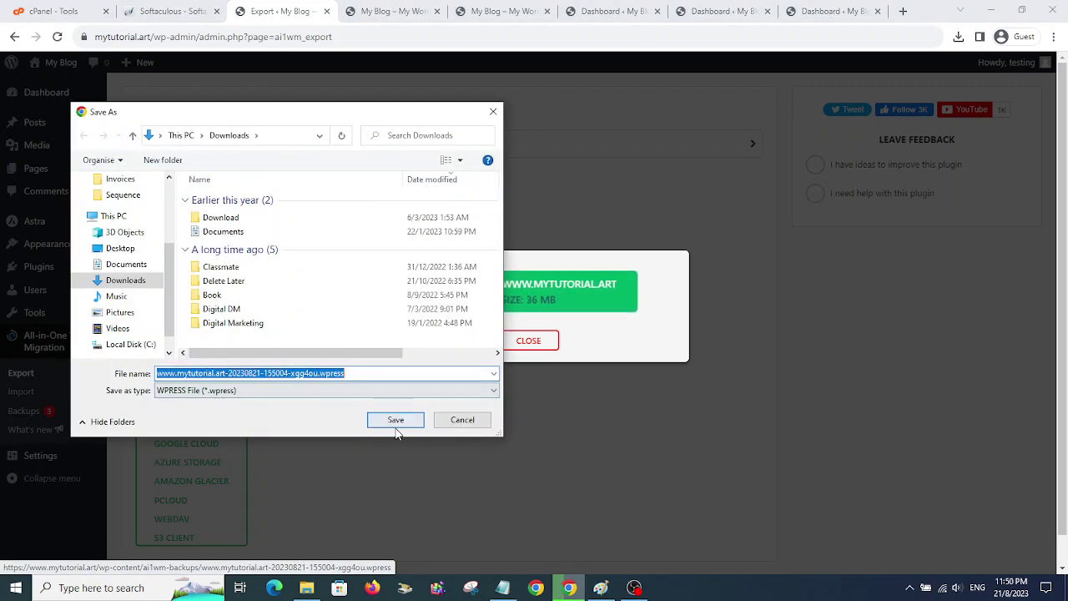
left_click(396, 422)
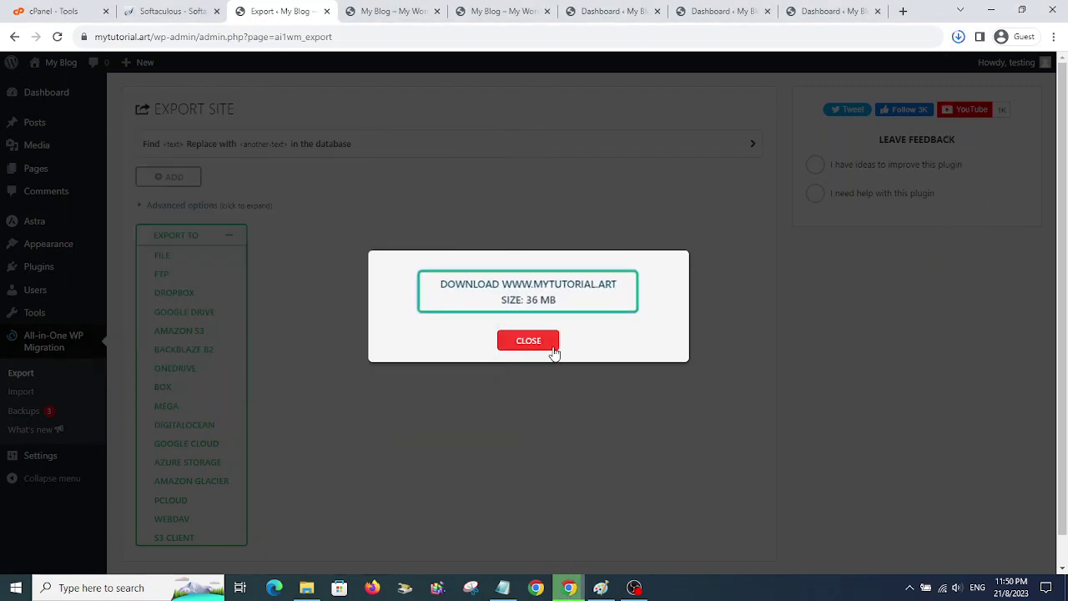
left_click(550, 349)
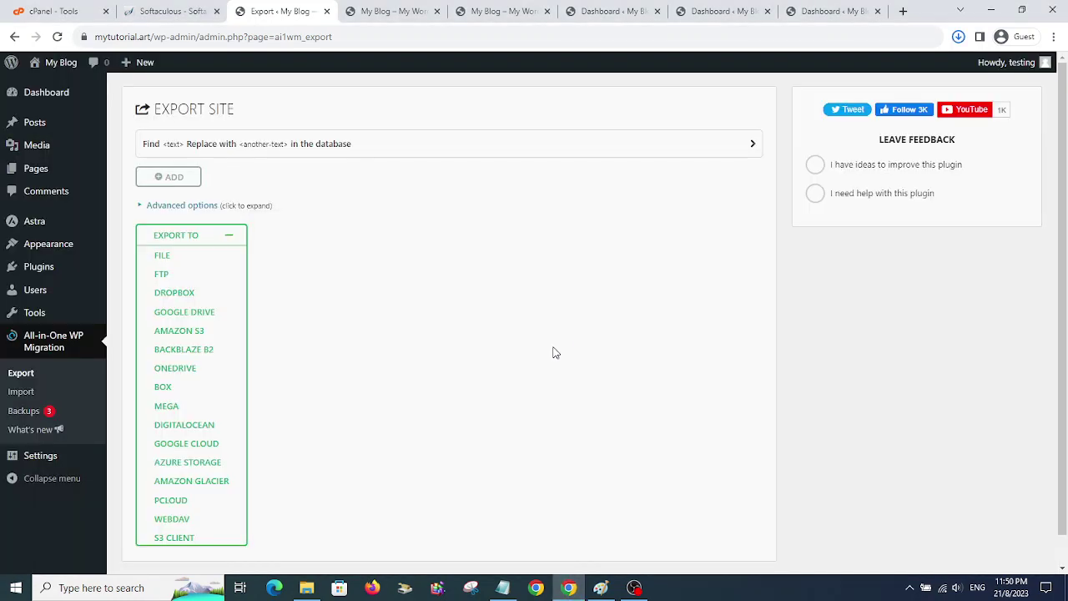
Open All-in-One WP Migration's import page, glance at the live Astra home page, and return to the import page.
left_click(31, 396)
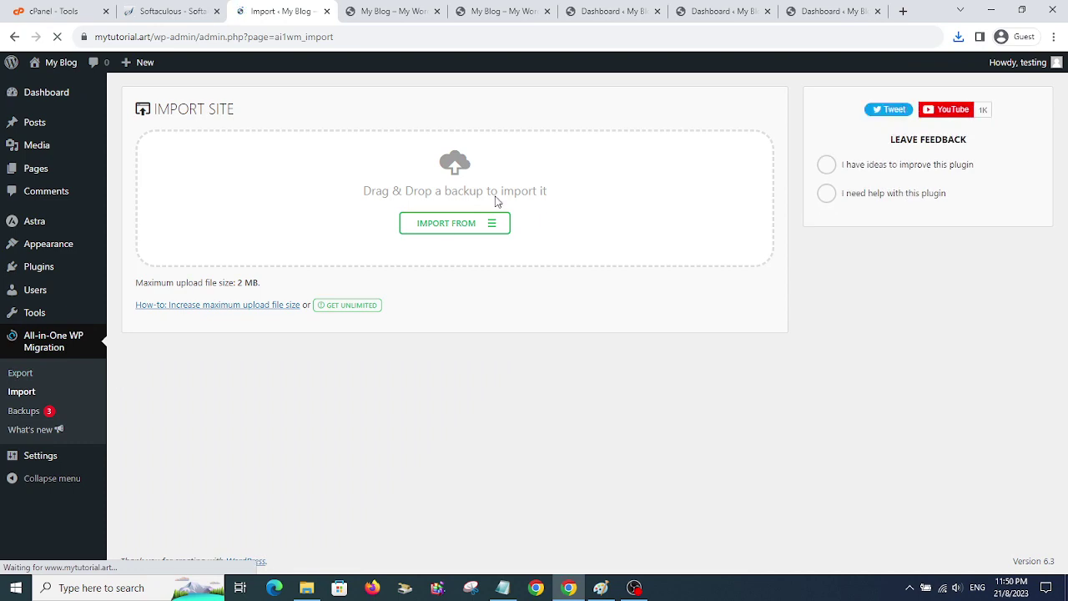
left_click(494, 10)
scroll(503, 125, "up", 10)
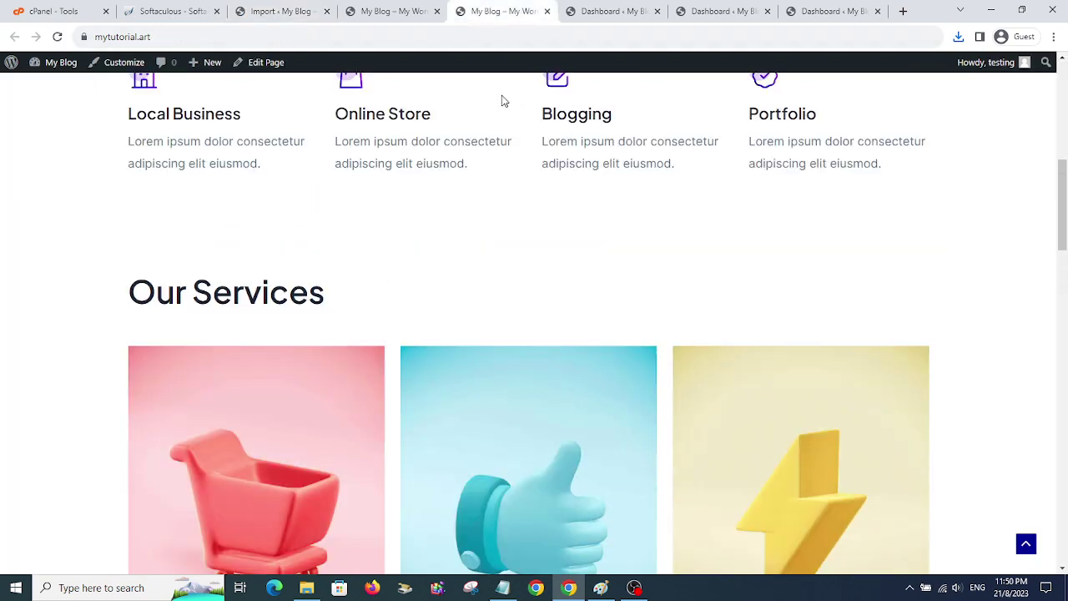
left_click(316, 11)
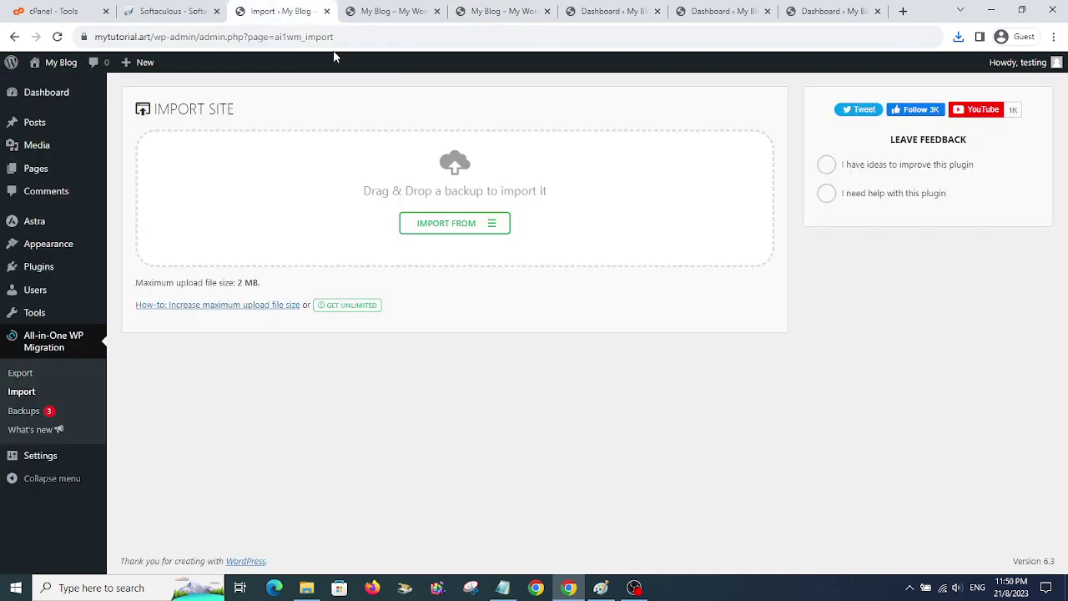
left_click(473, 229)
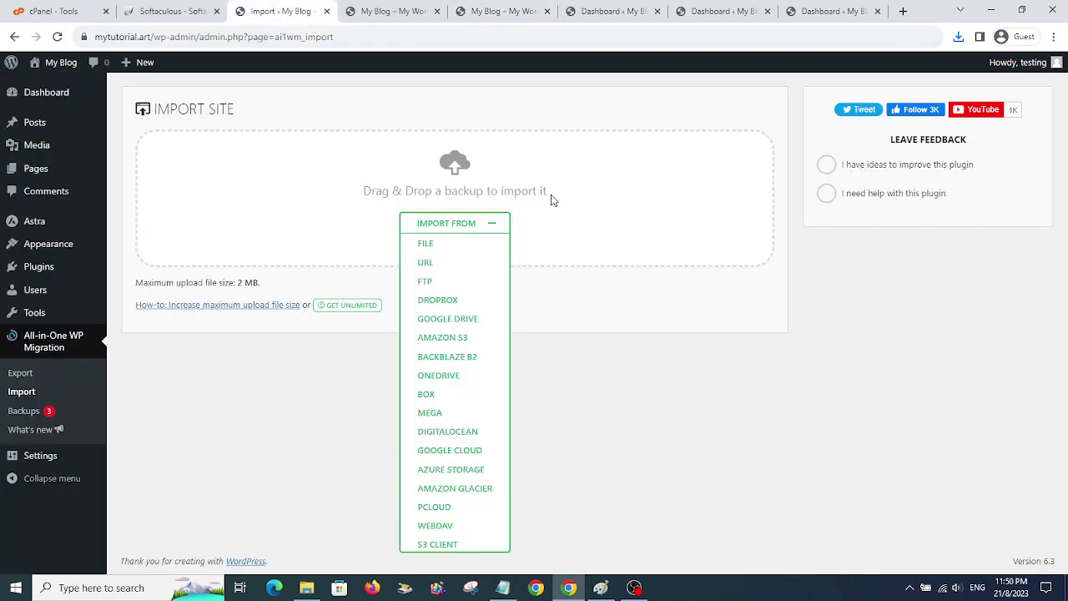
left_click(424, 243)
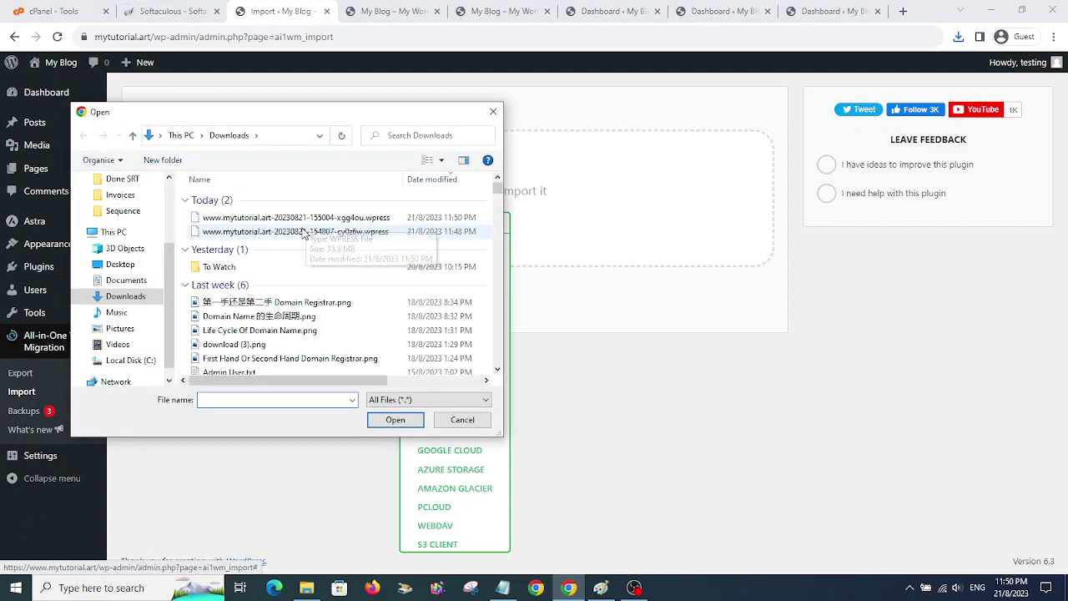
left_click(305, 232)
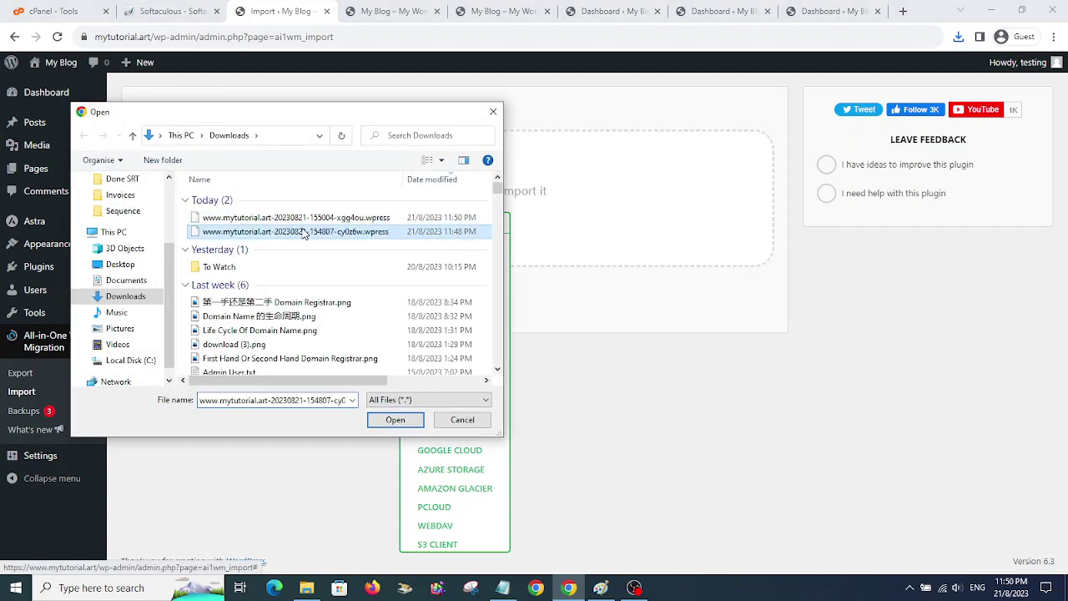
left_click(396, 419)
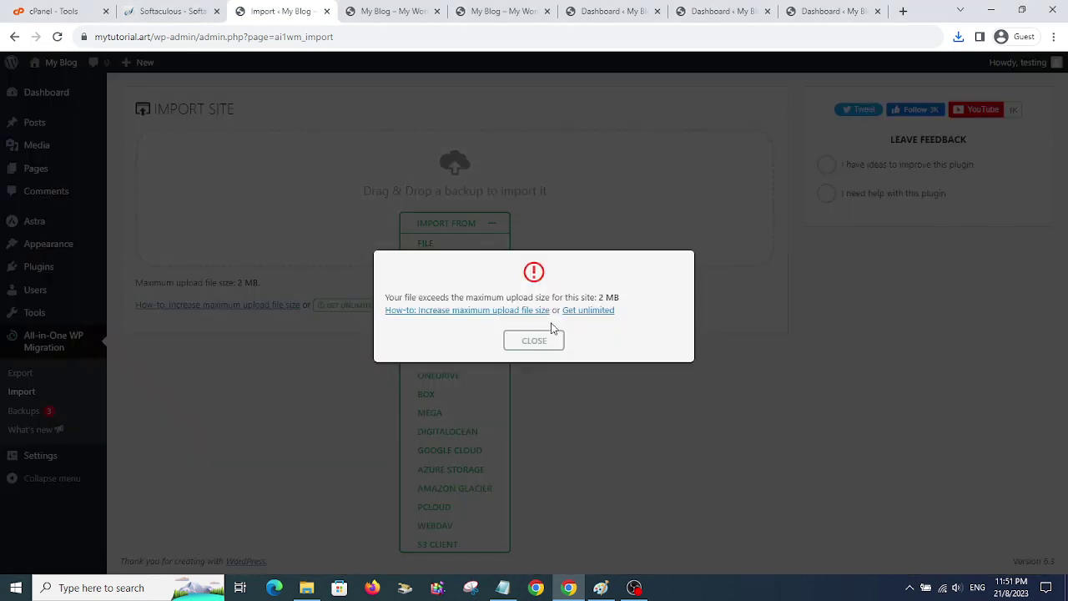
Review the original default-theme home page in its already open tab, then return to the import page.
left_click(397, 20)
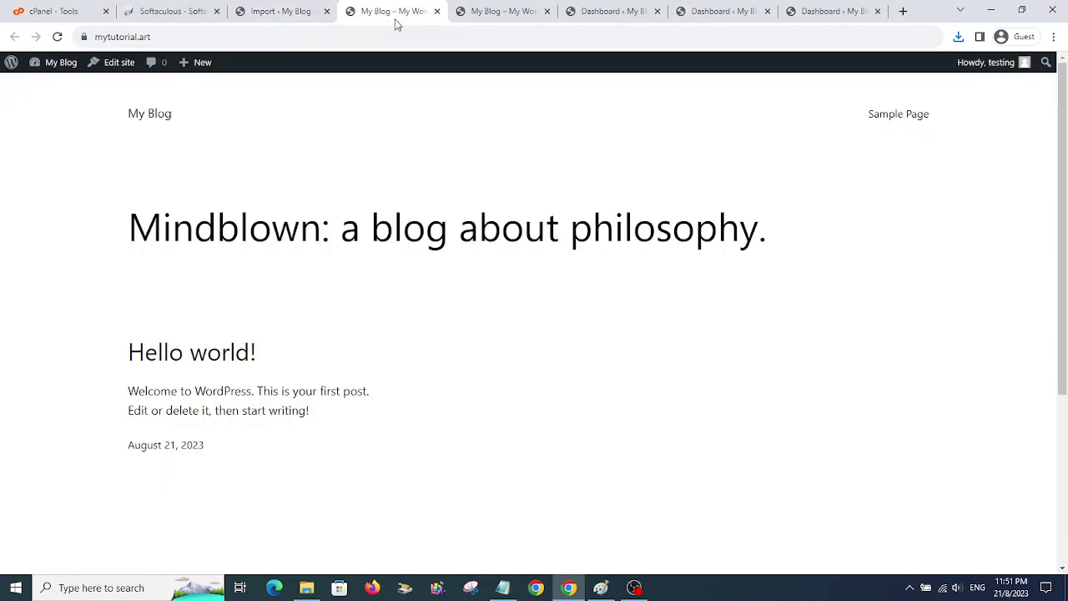
scroll(410, 226, "down", 3)
scroll(376, 133, "up", 3)
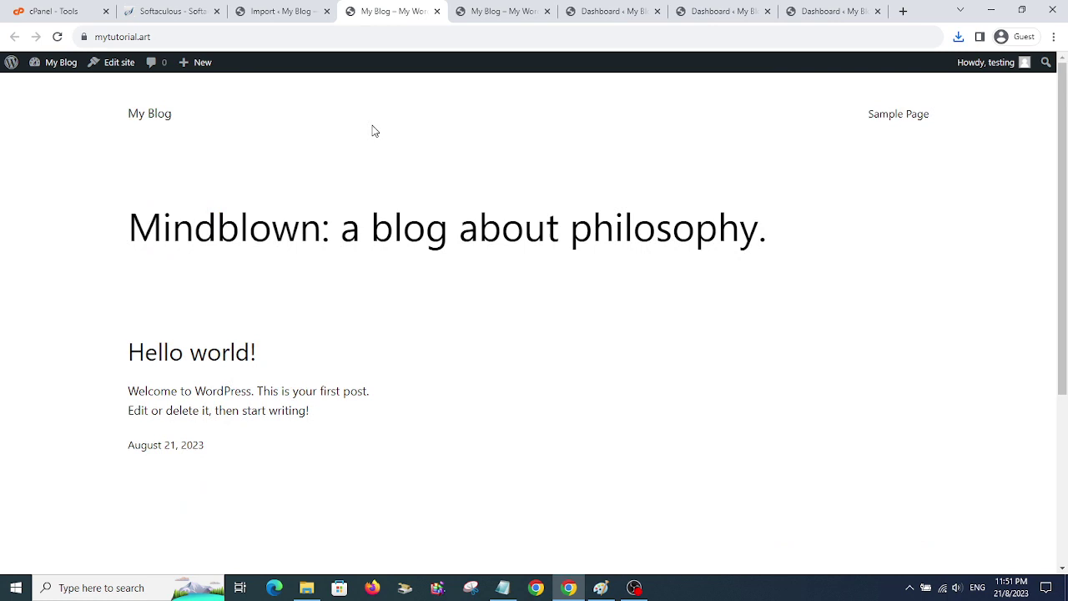
left_click(292, 17)
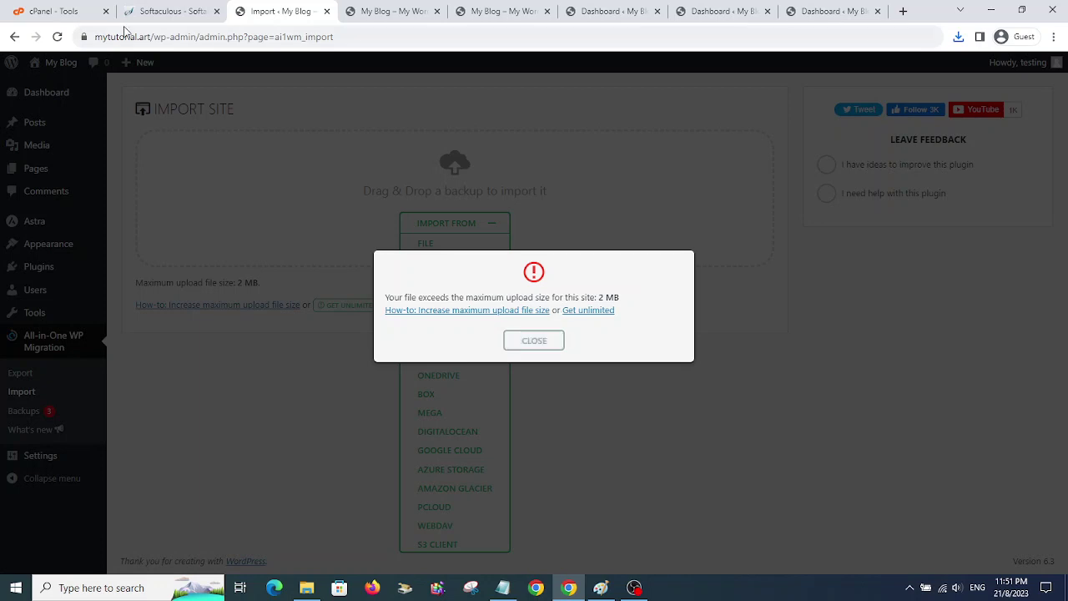
left_click(88, 15)
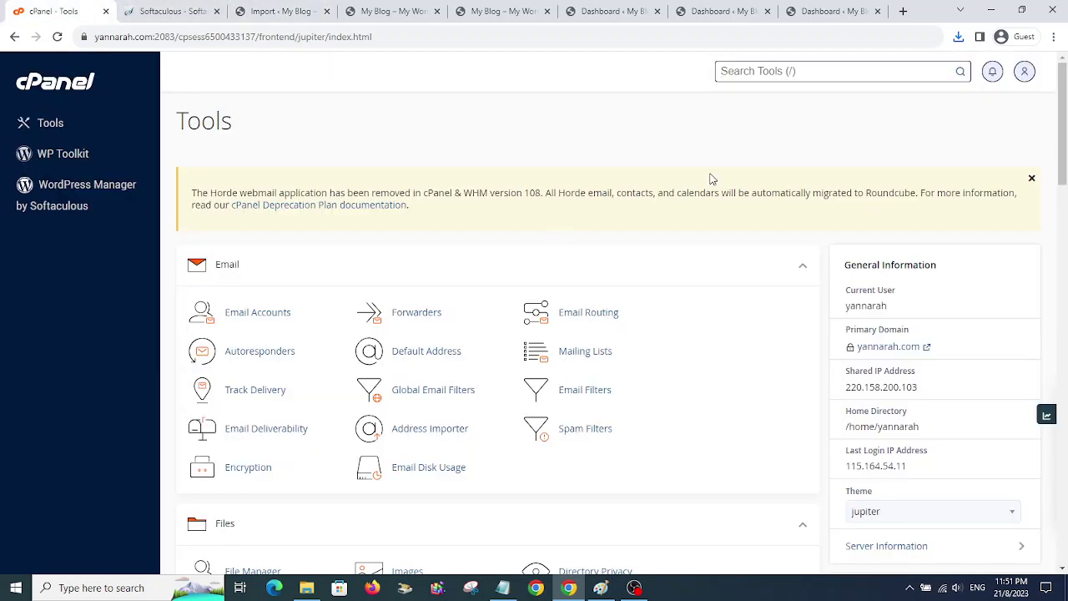
left_click(146, 9)
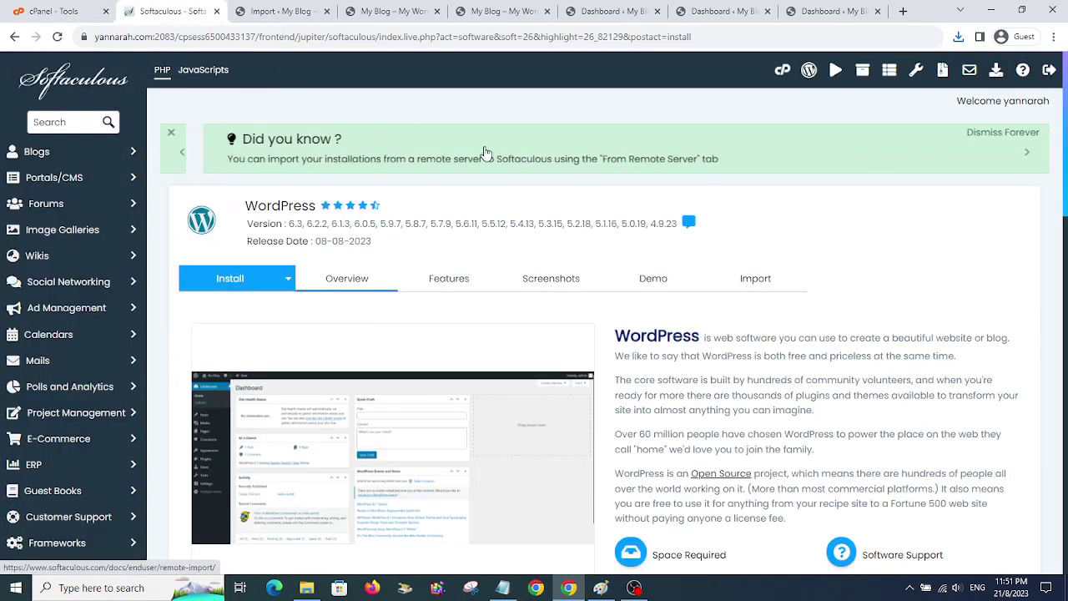
right_click(783, 75)
left_click(793, 85)
left_click(204, 16)
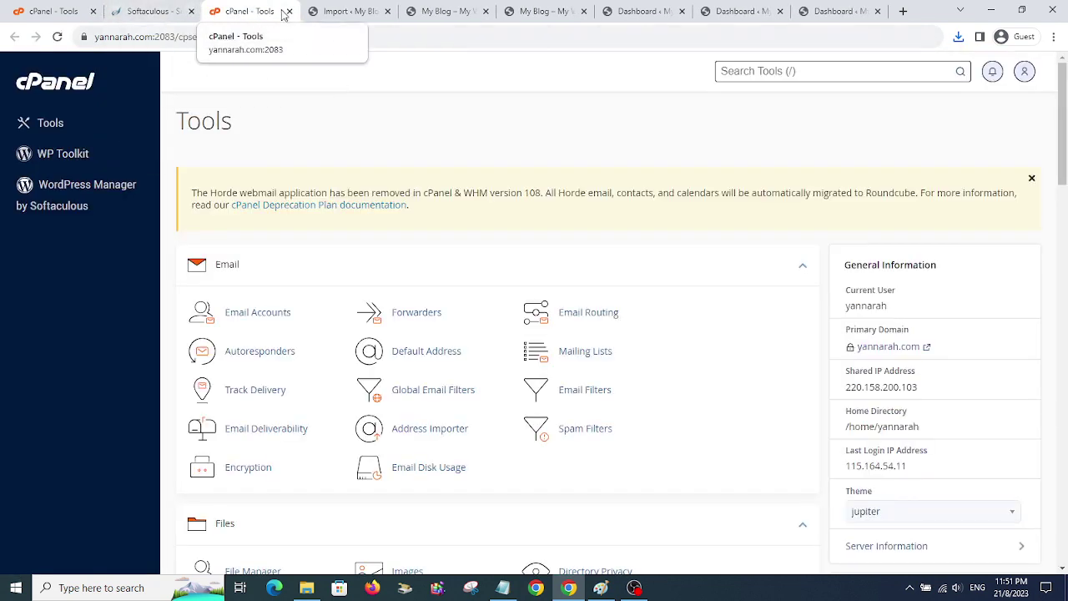
left_click(287, 12)
Switch to cPanel and open the PHP options through Select PHP Version in the Software section.
left_click(88, 7)
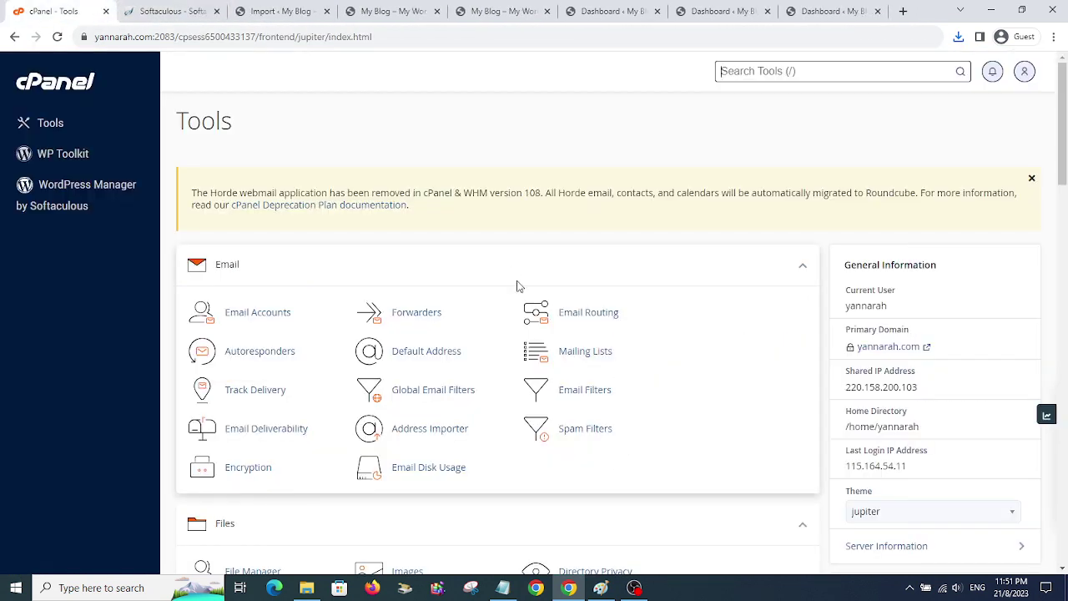
scroll(515, 284, "down", 12)
scroll(588, 310, "down", 4)
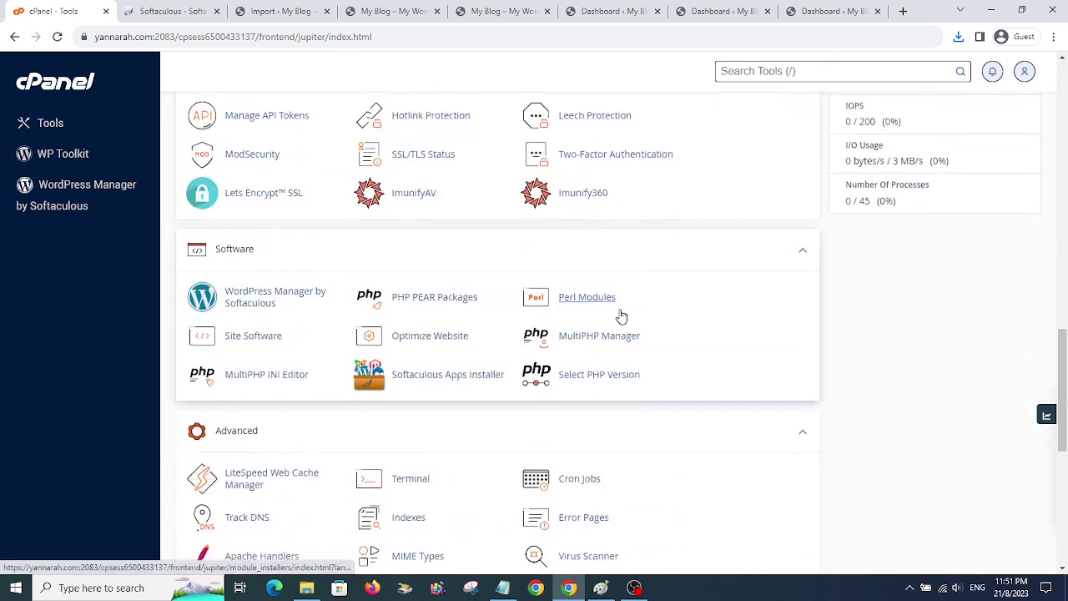
scroll(618, 368, "up", 2)
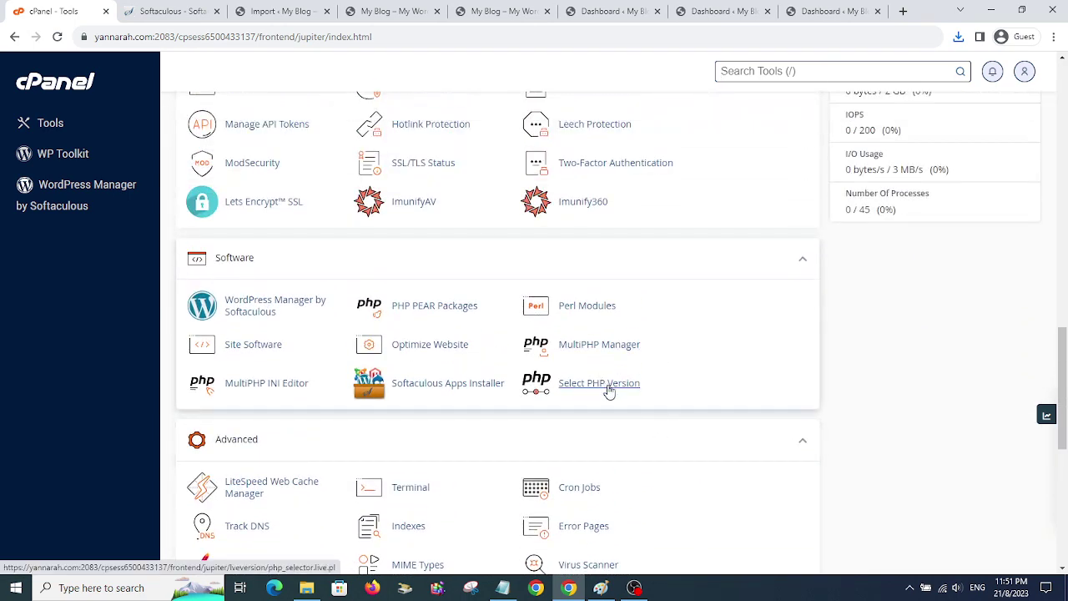
left_click(608, 387)
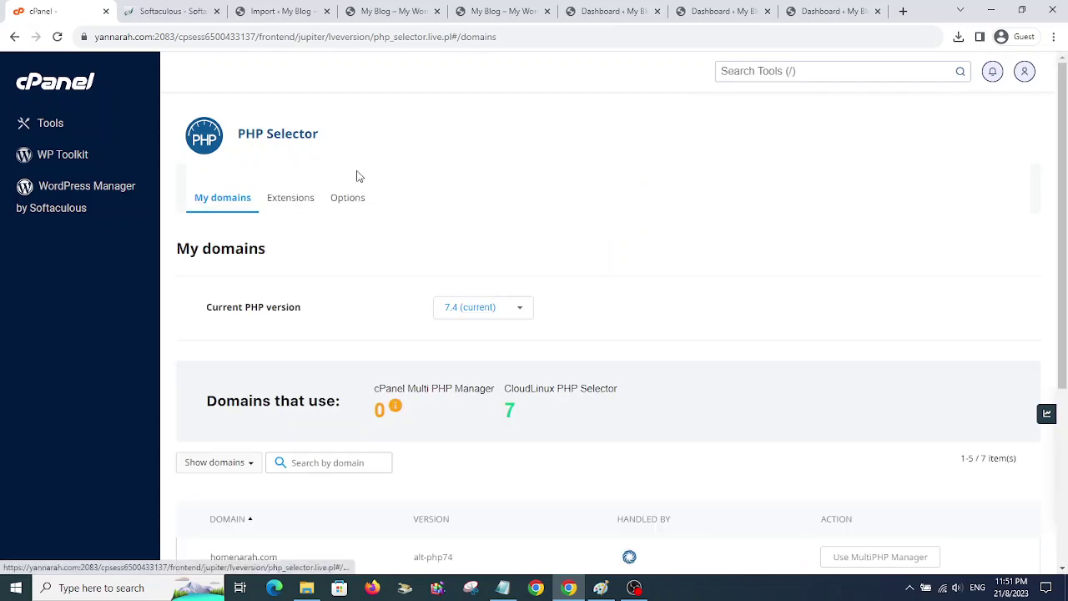
left_click(346, 198)
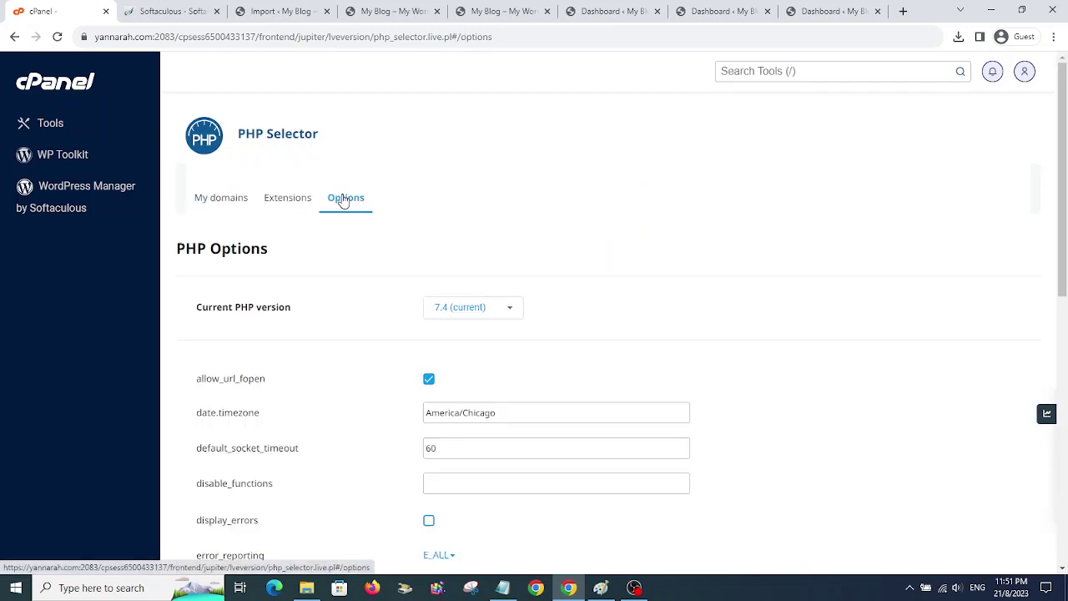
Set the PHP option upload_max_filesize to 1G and check that the change is saved.
scroll(460, 231, "down", 6)
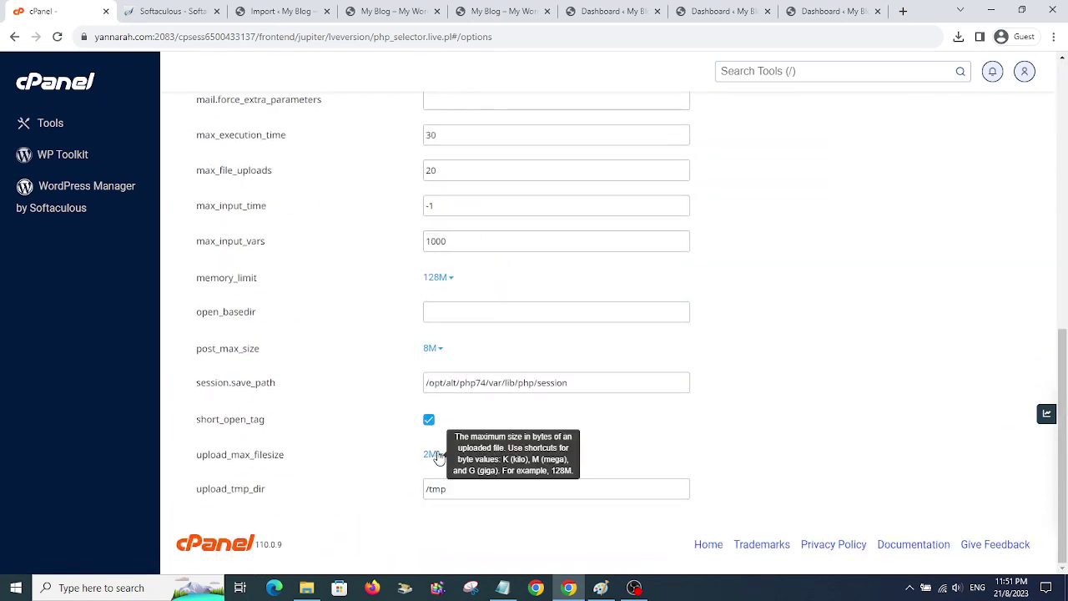
left_click(434, 454)
scroll(451, 480, "down", 2)
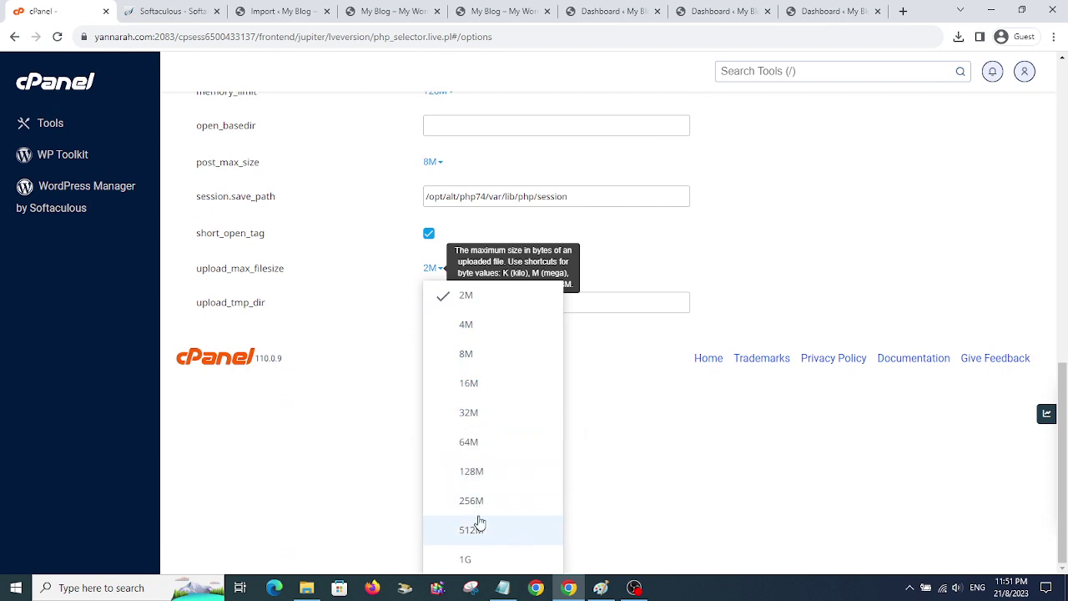
left_click(465, 563)
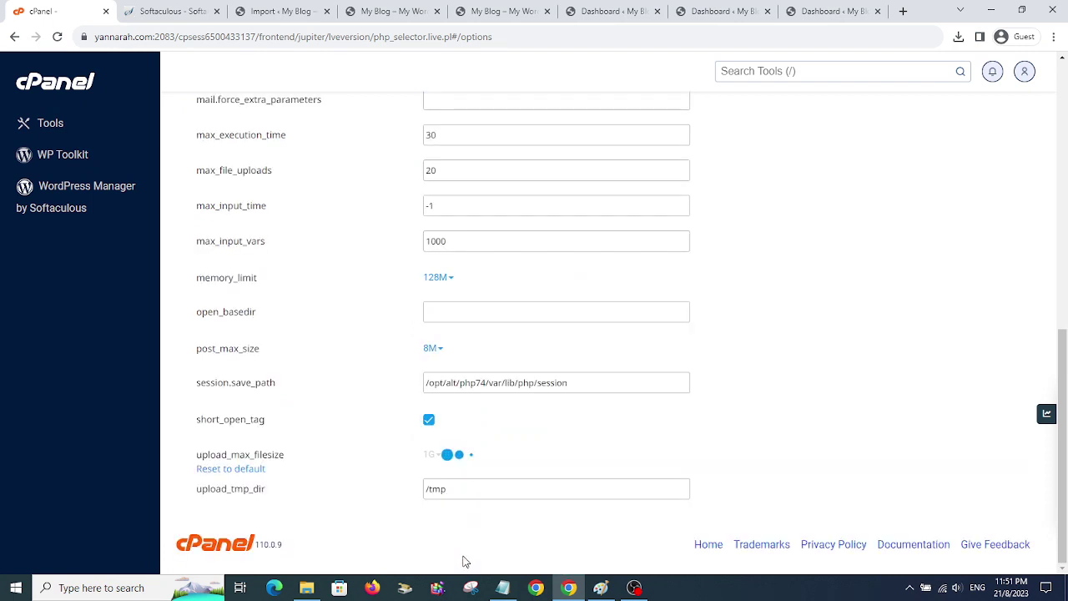
left_click(281, 13)
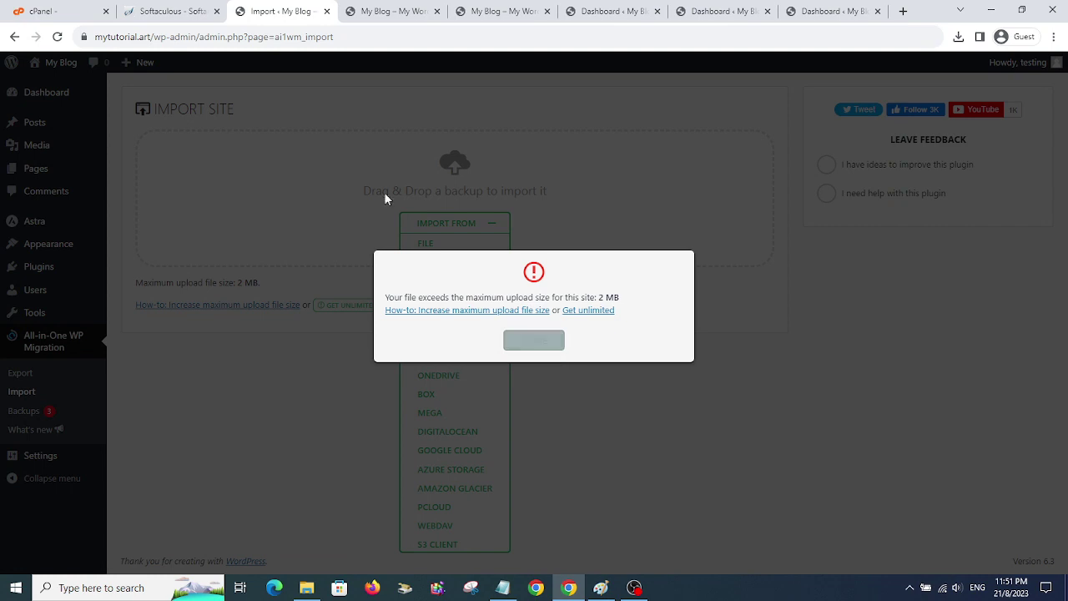
left_click(98, 9)
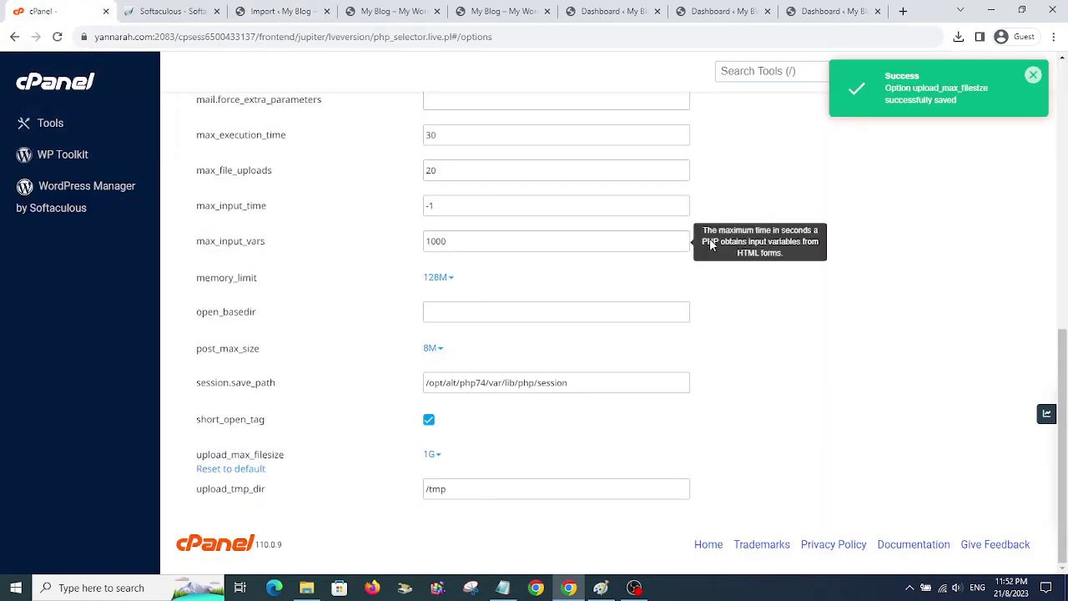
left_click(267, 11)
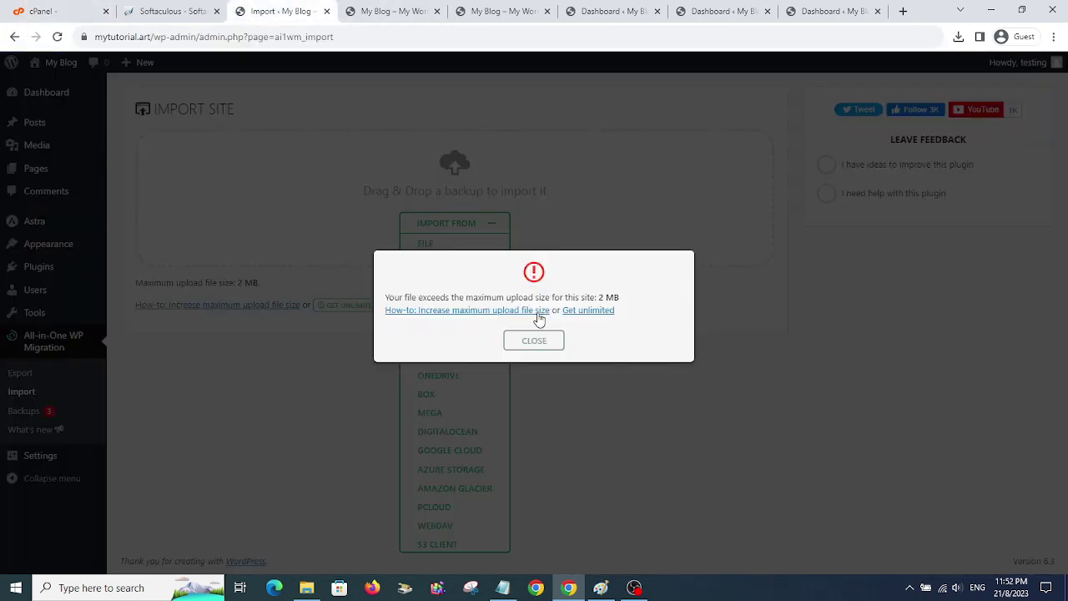
left_click(534, 339)
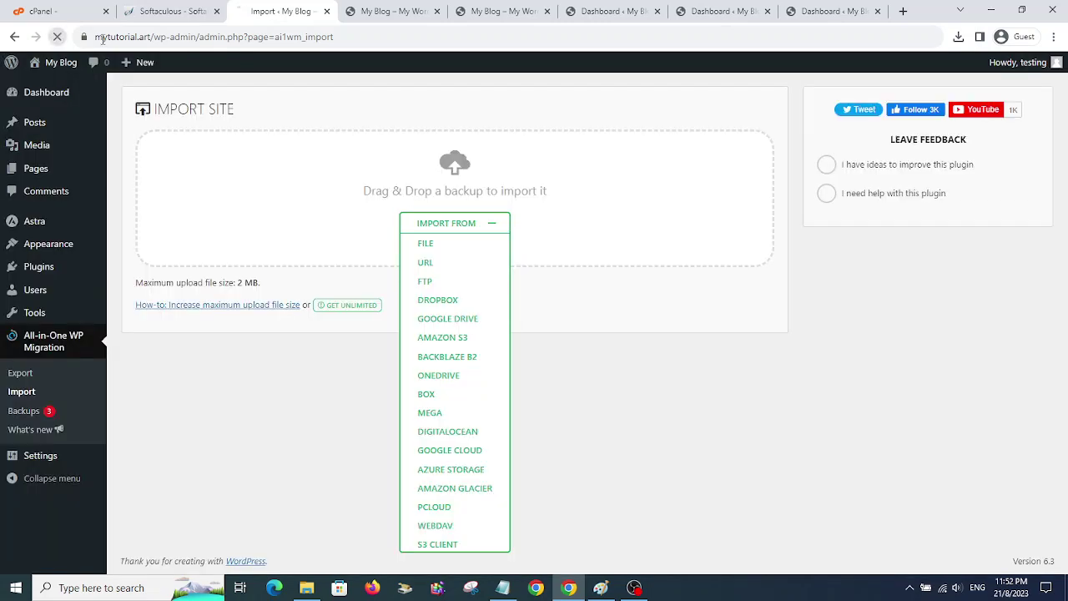
left_click(430, 221)
left_click(427, 243)
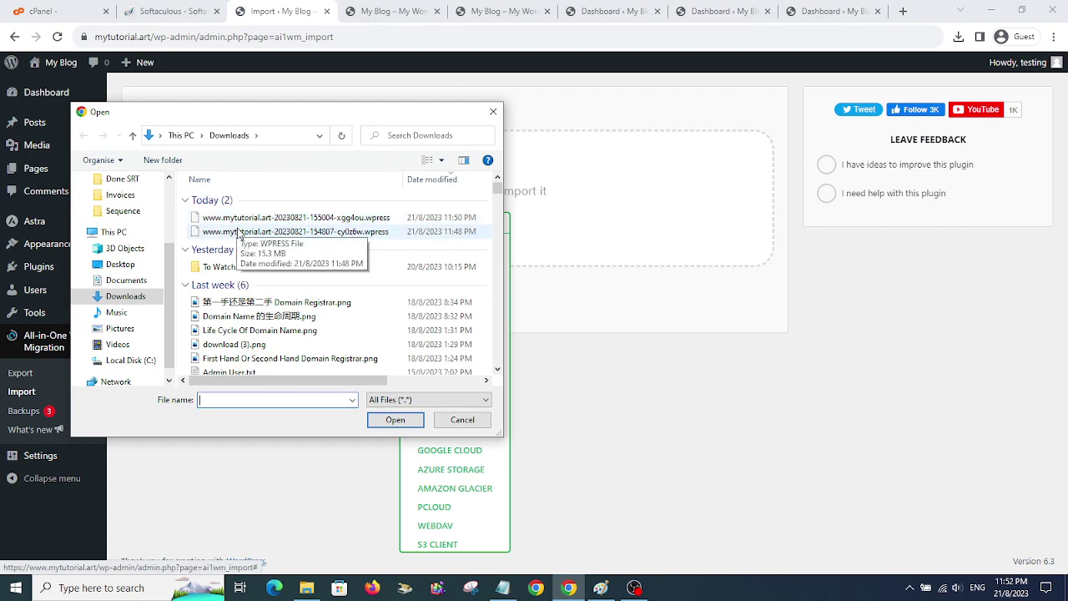
left_click(240, 232)
left_click(394, 419)
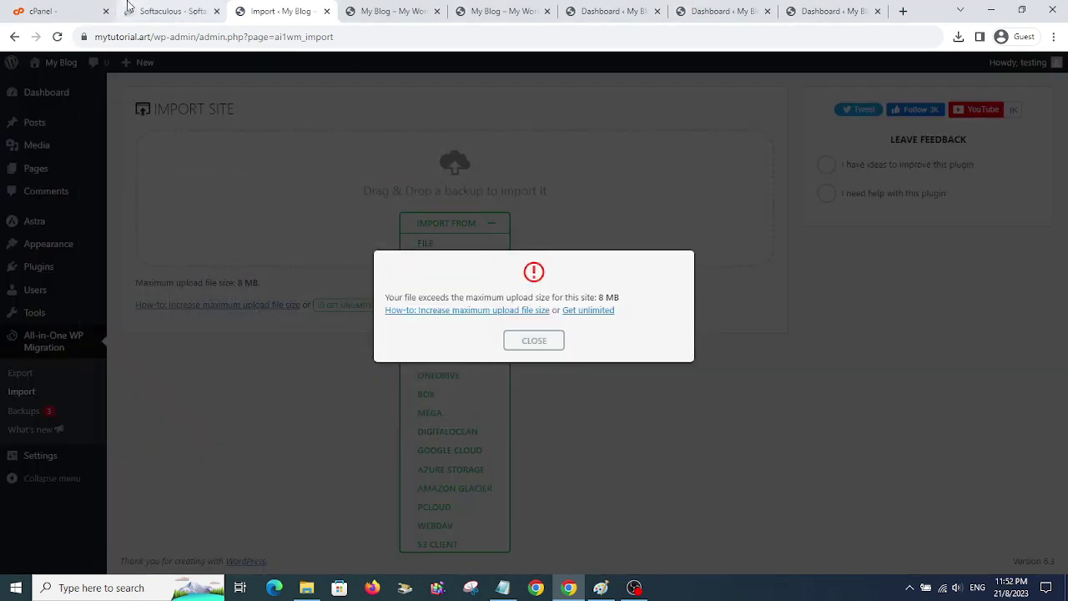
Return to cPanel's PHP options and set post_max_size to 1G.
left_click(70, 9)
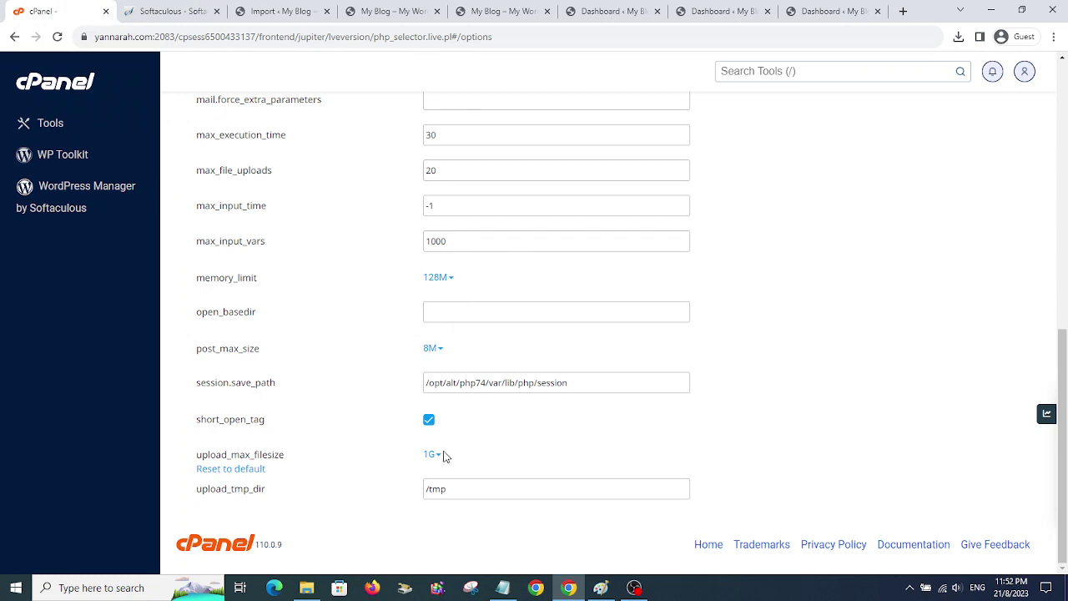
mouse_move(434, 341)
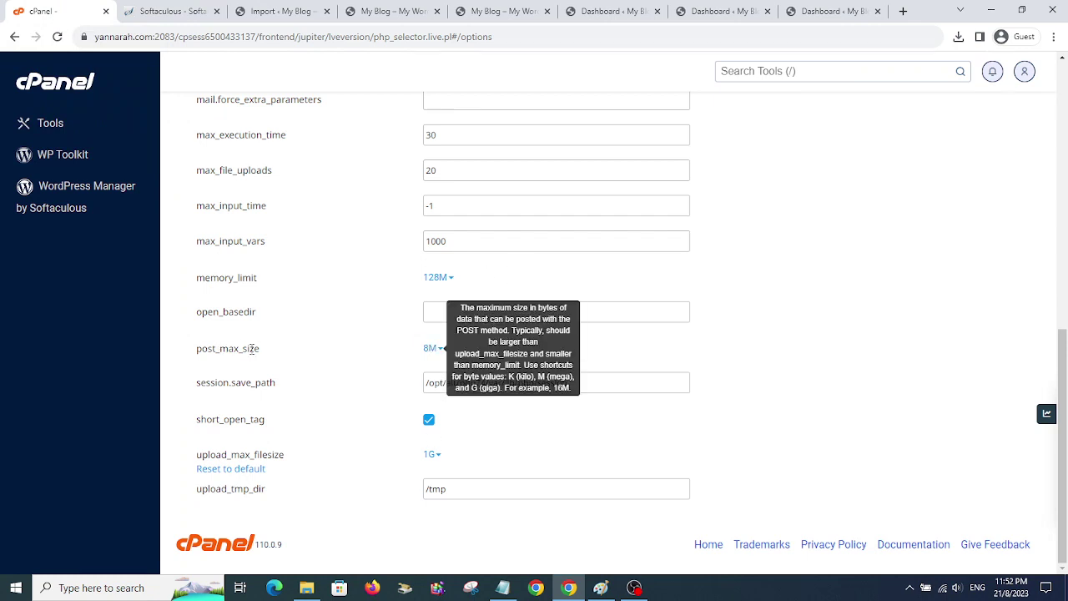
left_click(431, 351)
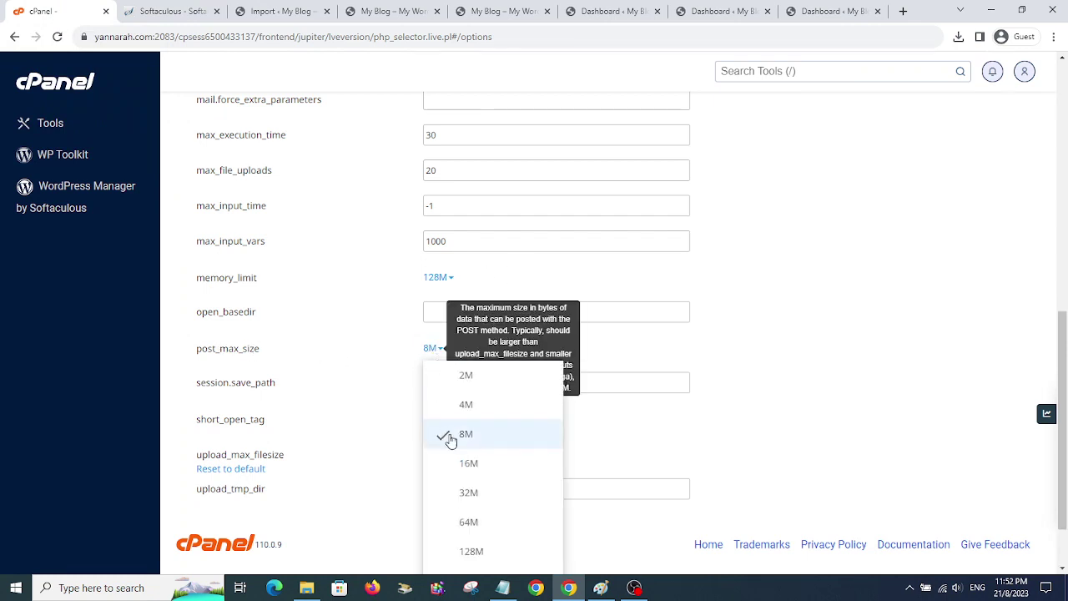
scroll(474, 470, "down", 1)
left_click(470, 557)
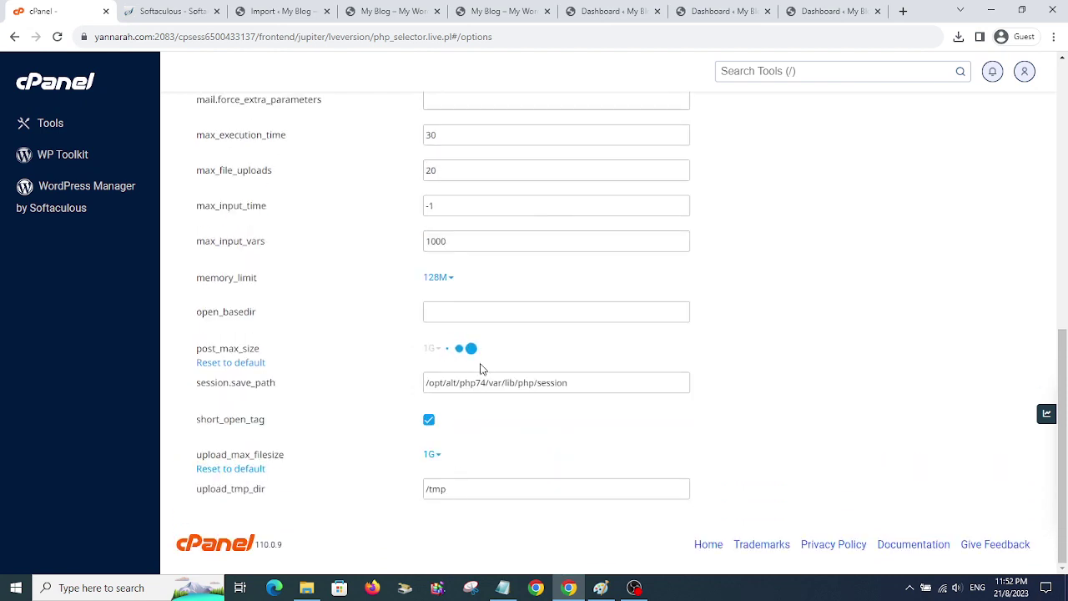
Dismiss the upload size error, reload the import page, and check in cPanel that the post_max_size change is saved.
left_click(288, 10)
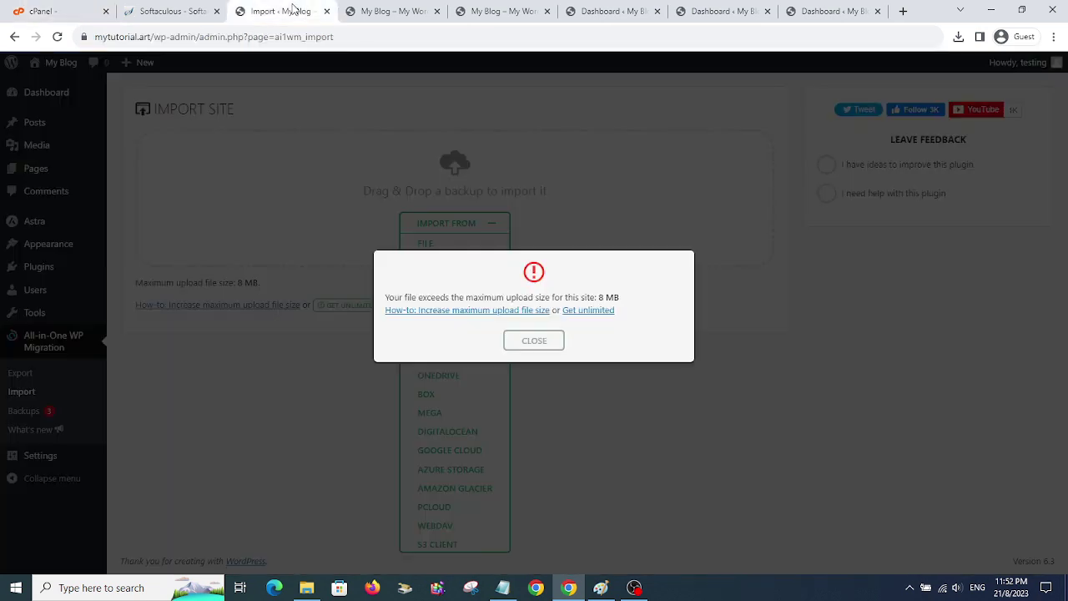
left_click(526, 338)
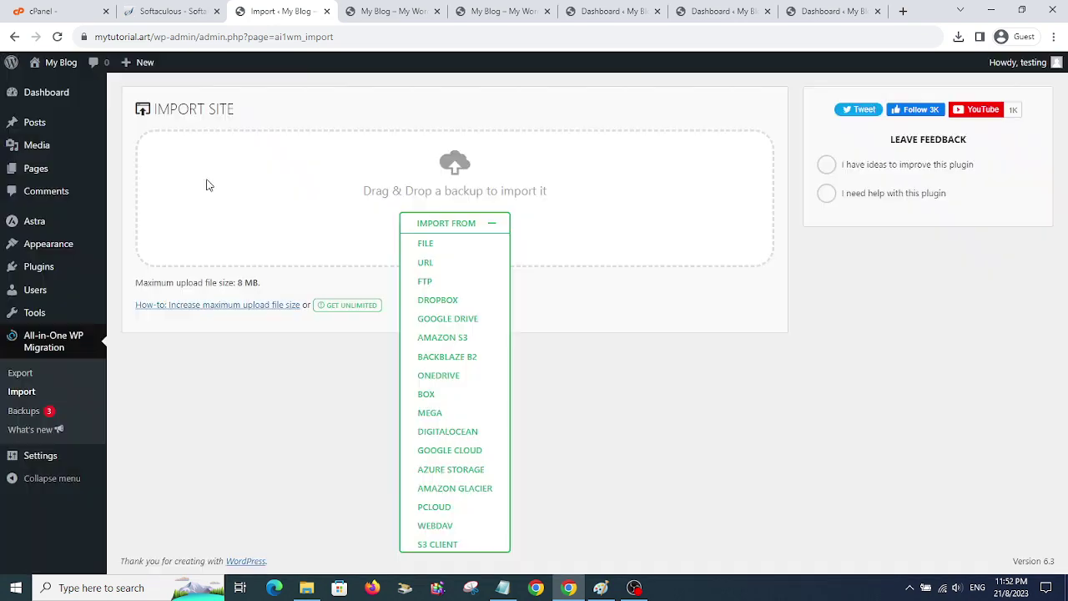
left_click(57, 37)
left_click(50, 10)
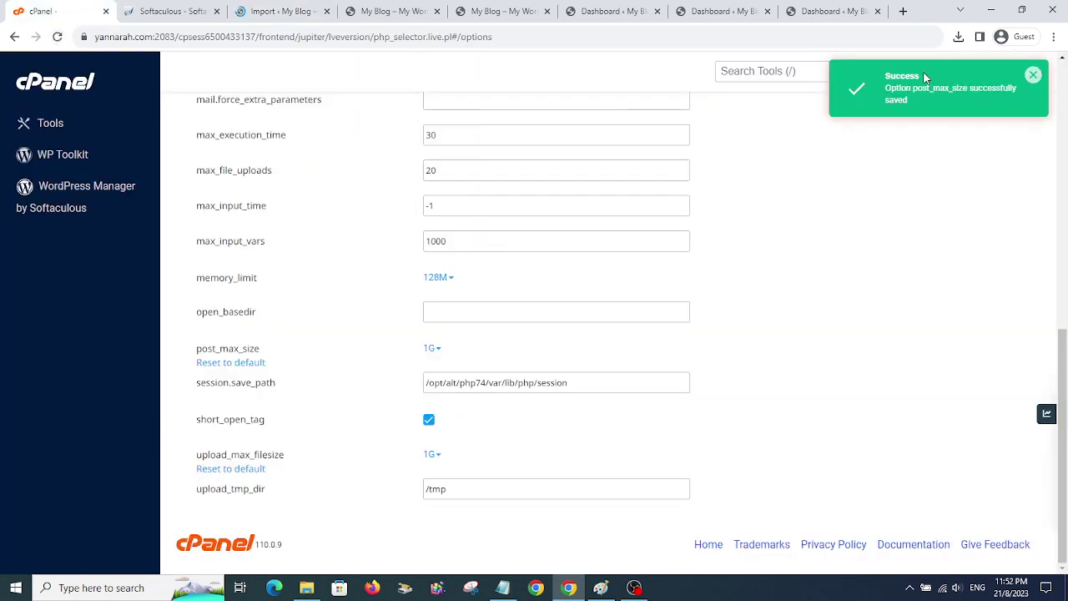
left_click(244, 10)
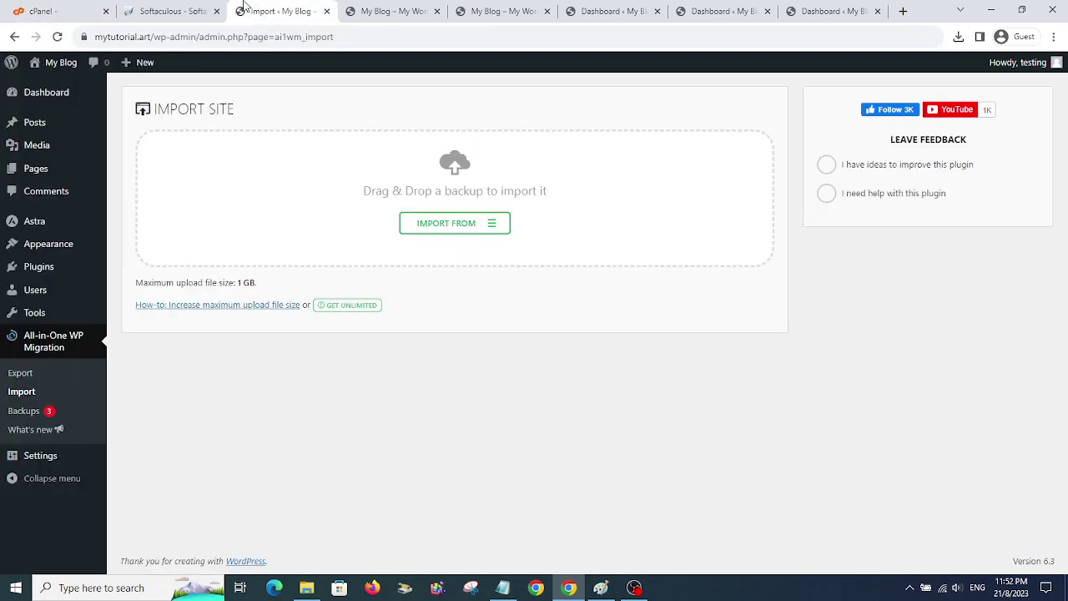
left_click(462, 227)
left_click(445, 243)
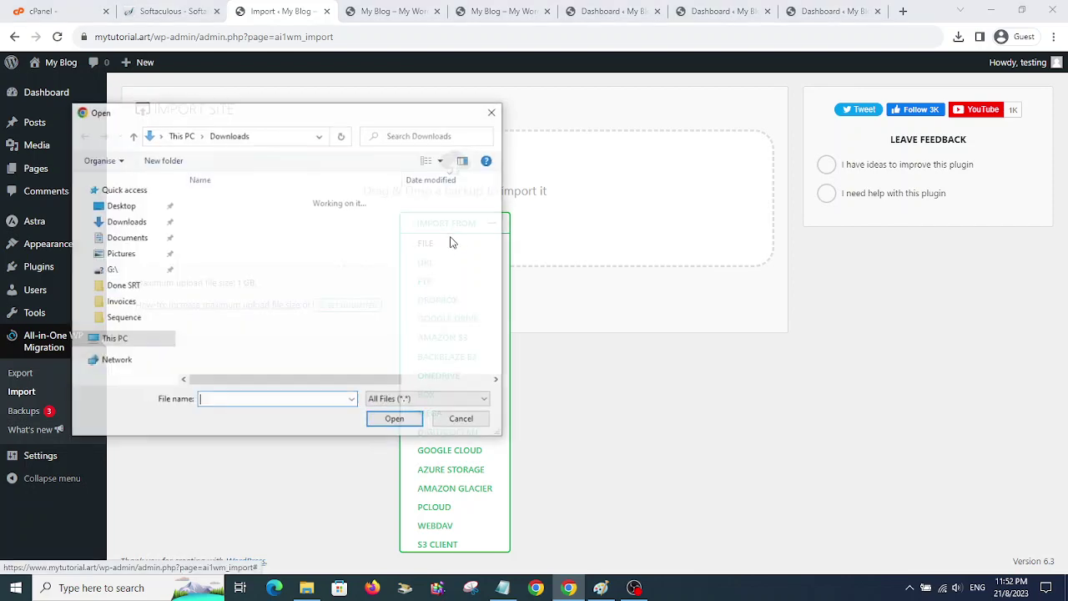
left_click(269, 232)
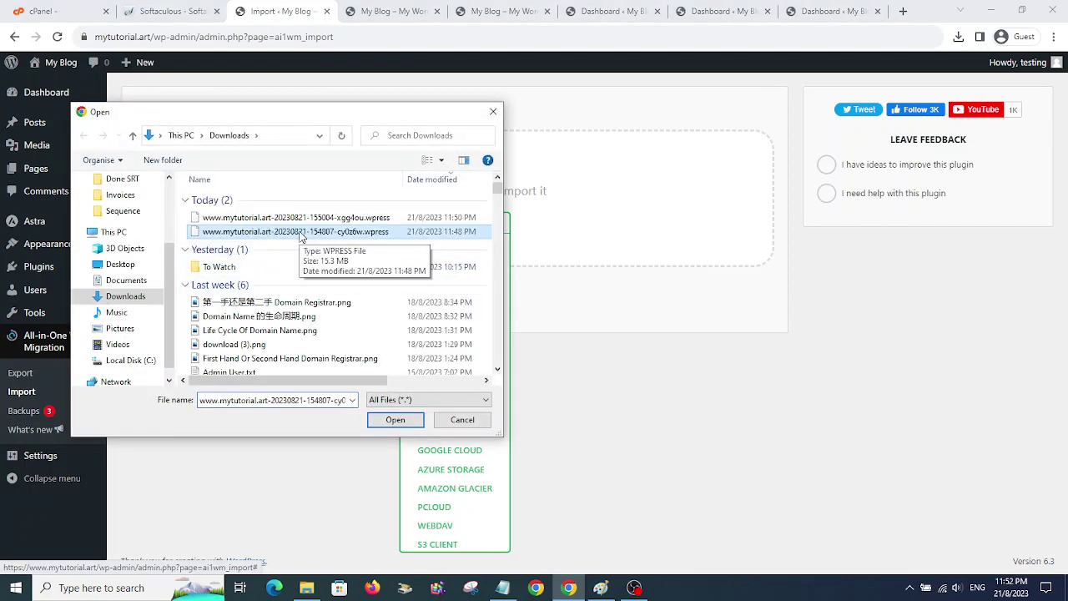
left_click(394, 423)
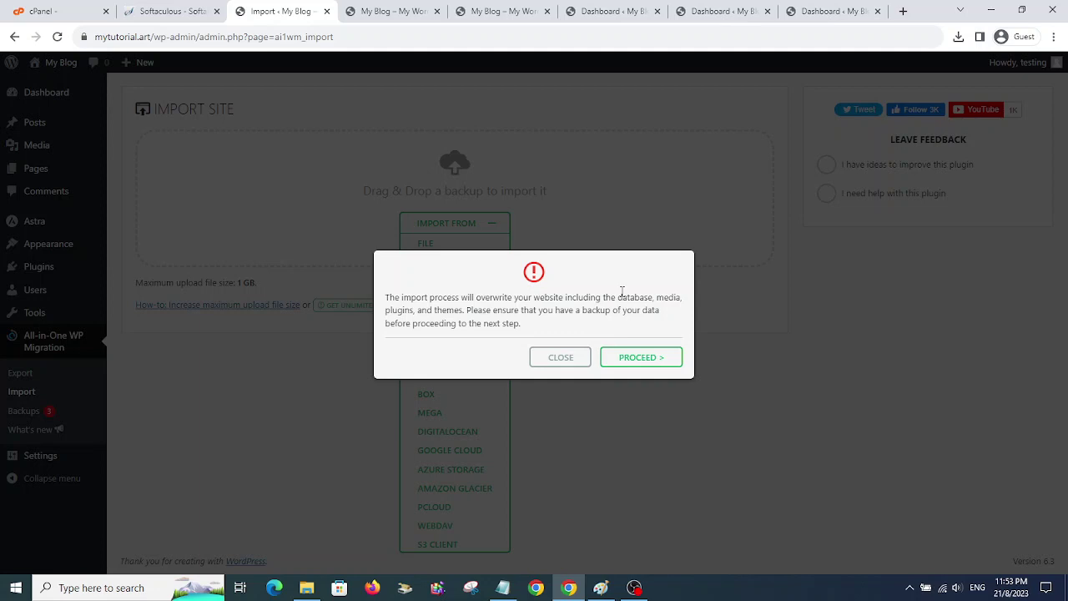
left_click(632, 358)
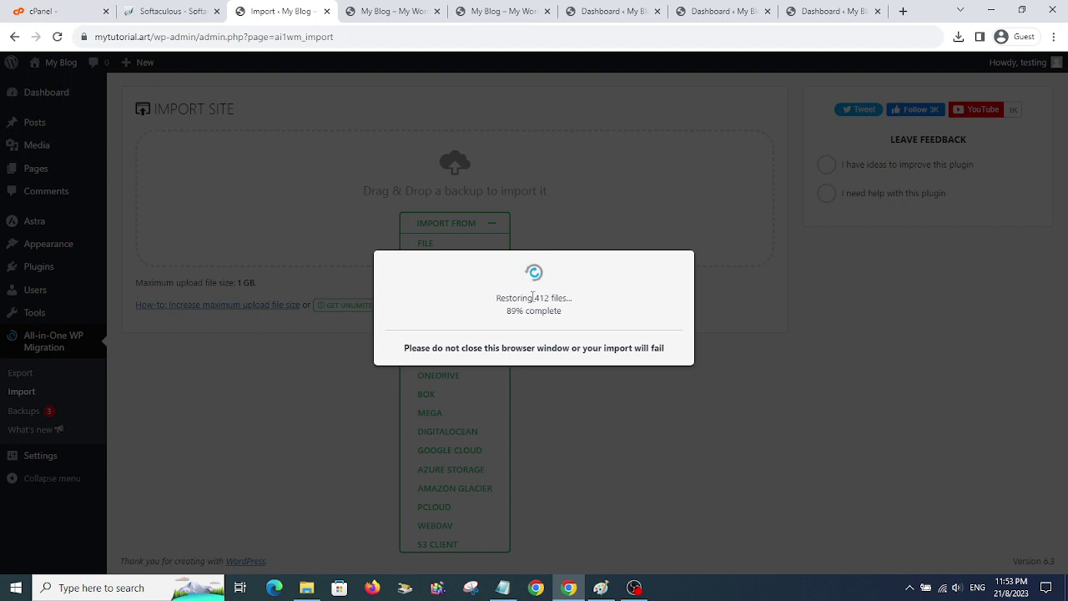
left_click(24, 7)
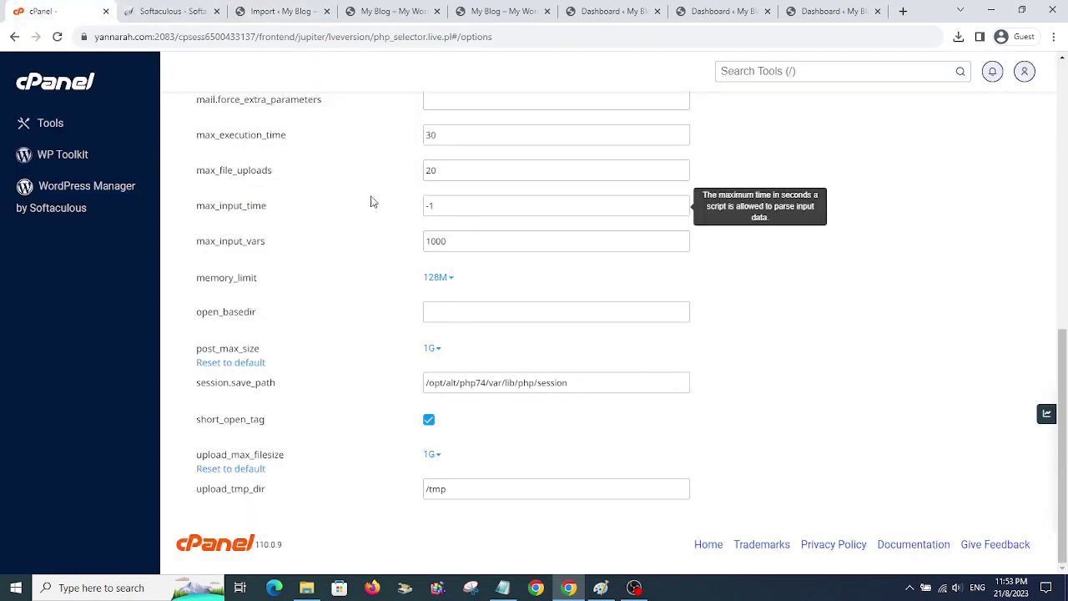
left_click(276, 11)
left_click(649, 350)
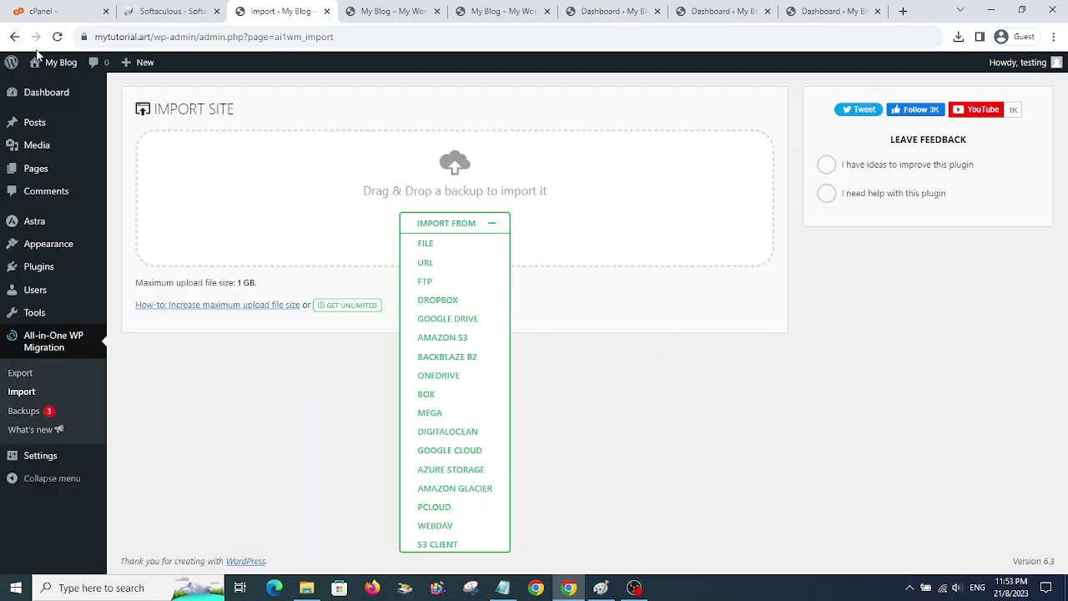
Open the mytutorial.art homepage in a new tab, compare it with the earlier homepage tabs, and close one duplicate.
mouse_move(46, 60)
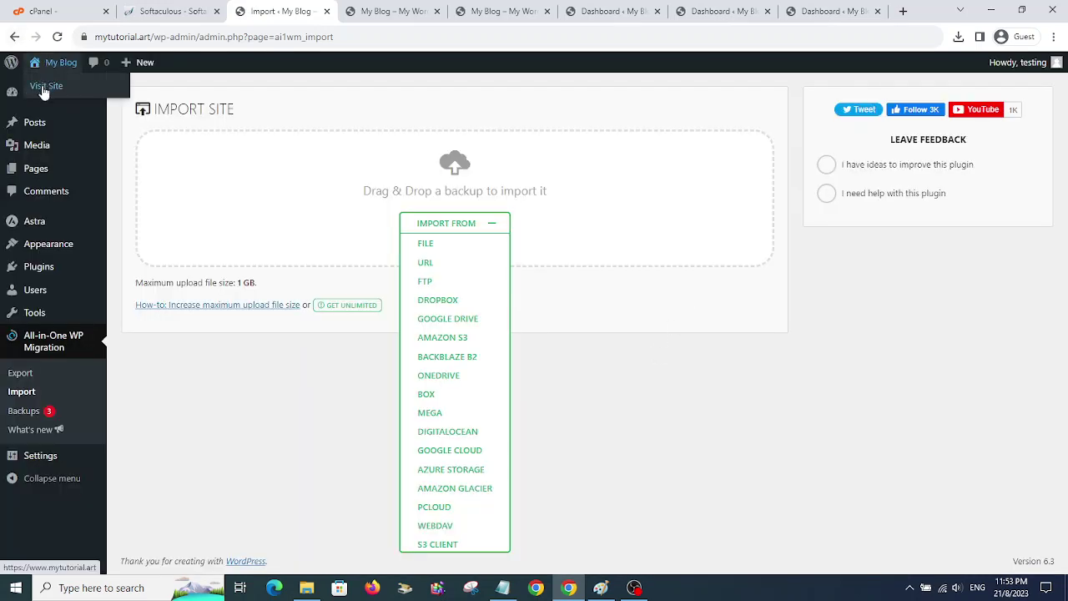
right_click(44, 88)
left_click(94, 97)
left_click(527, 11)
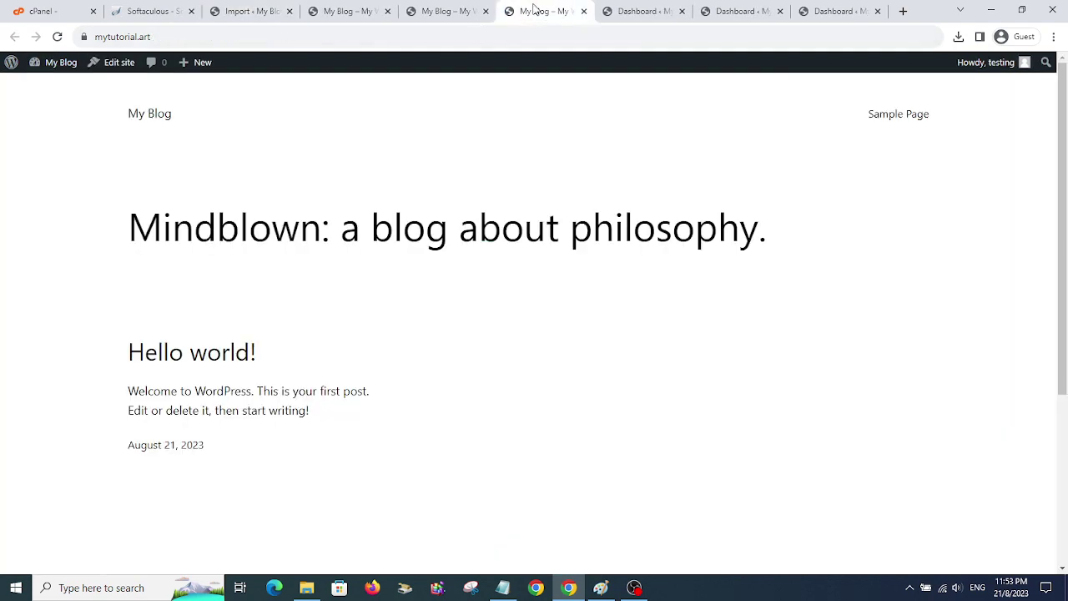
scroll(473, 144, "down", 3)
scroll(417, 226, "up", 3)
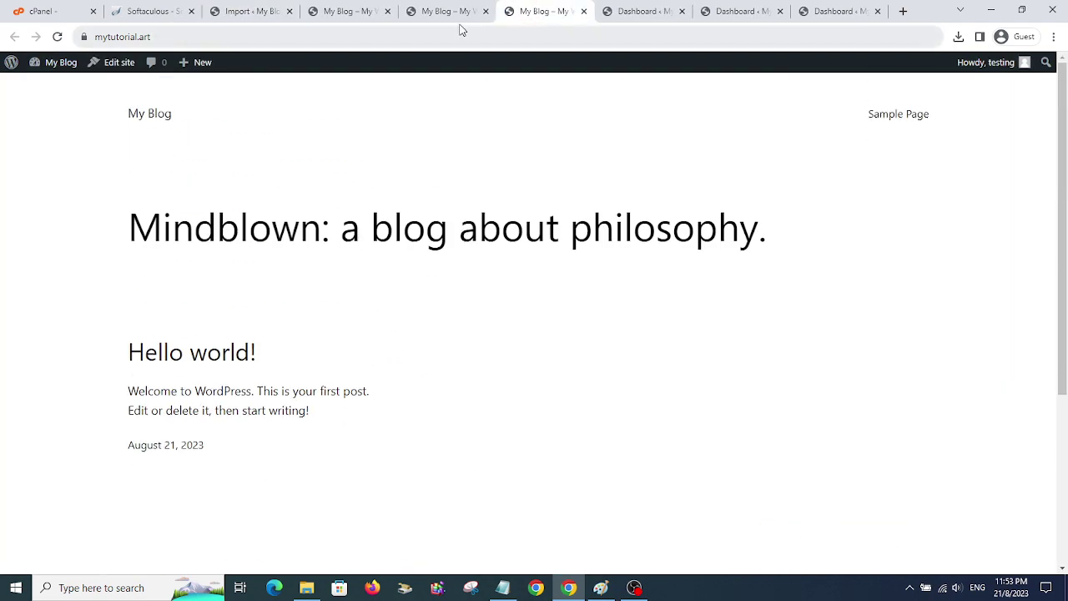
left_click(448, 18)
left_click(547, 12)
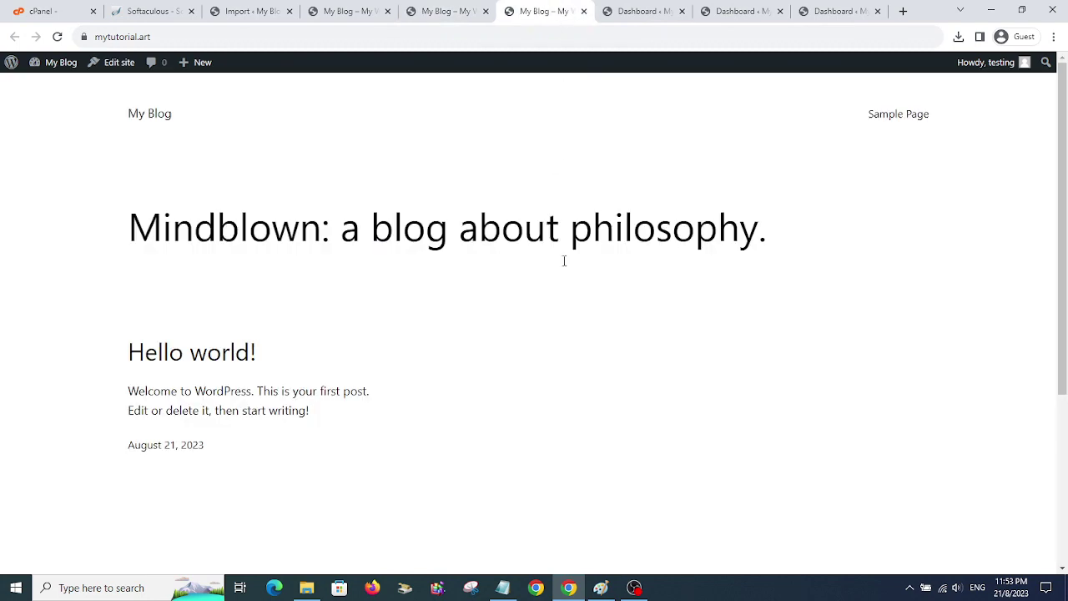
scroll(434, 250, "down", 3)
scroll(439, 255, "up", 3)
left_click(388, 11)
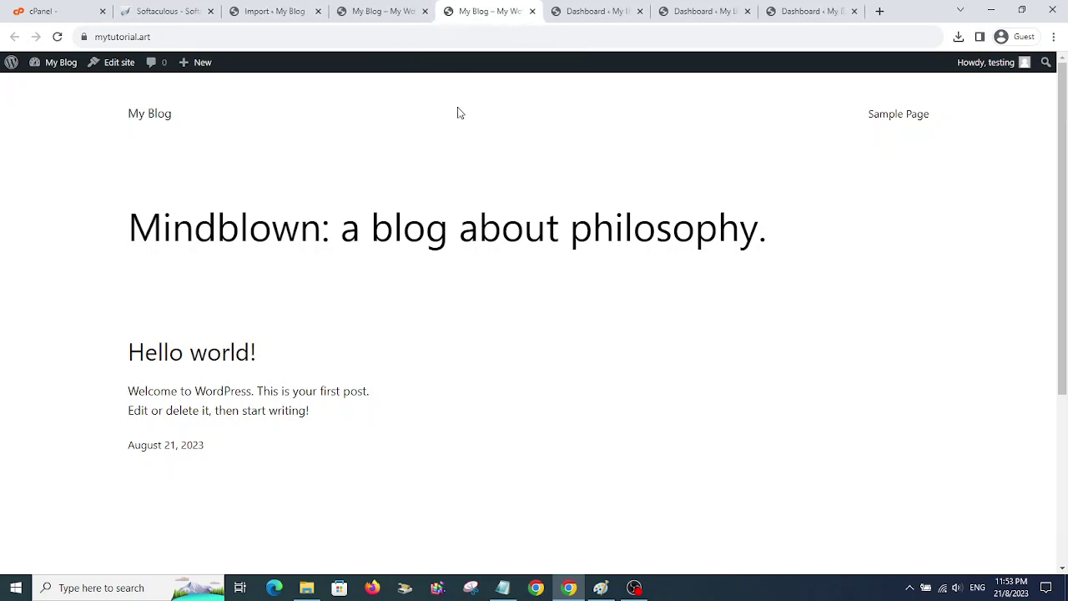
Open All-in-One WP Migration's backup list and review the actions offered for the newest and oldest backups.
left_click(293, 10)
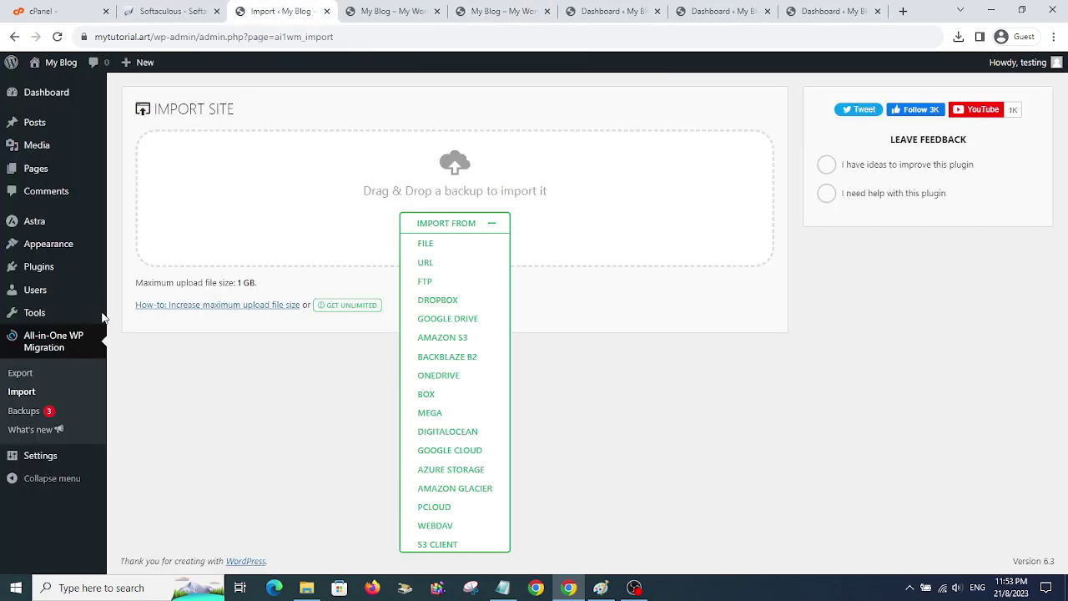
left_click(25, 376)
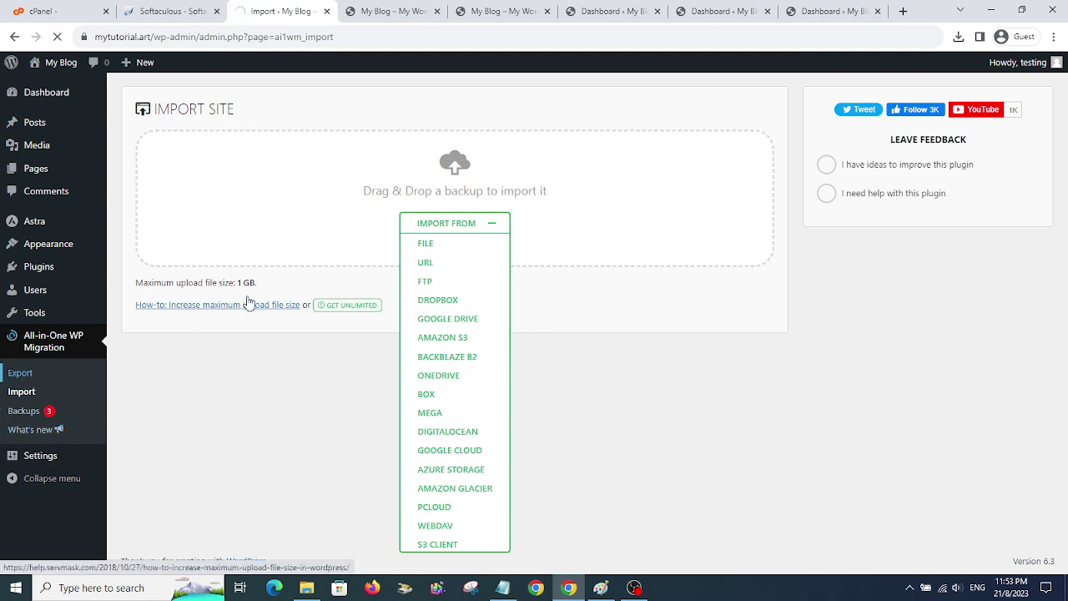
left_click(22, 410)
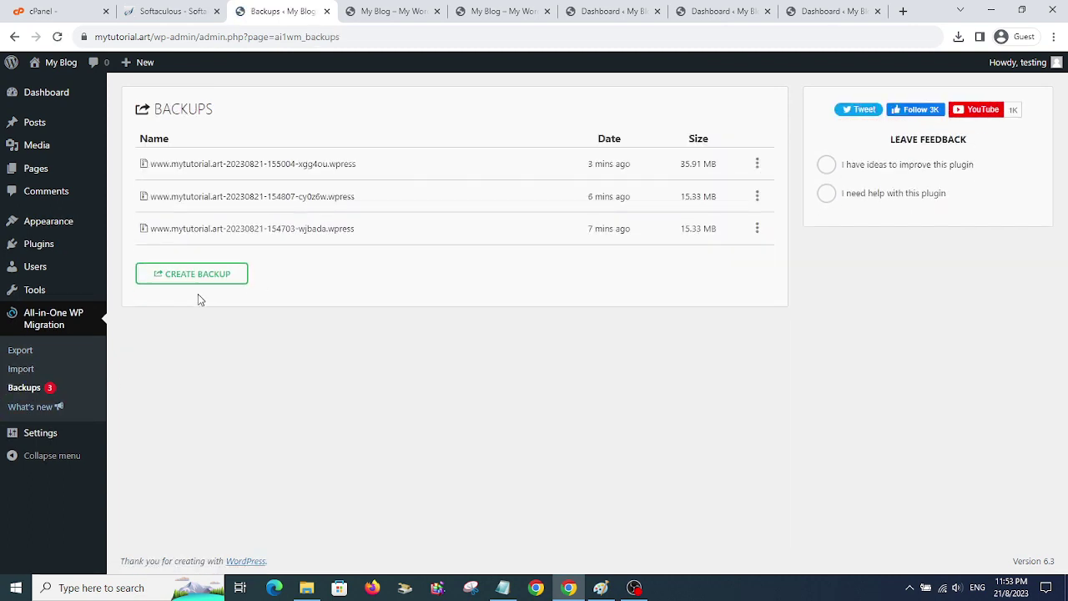
left_click(760, 167)
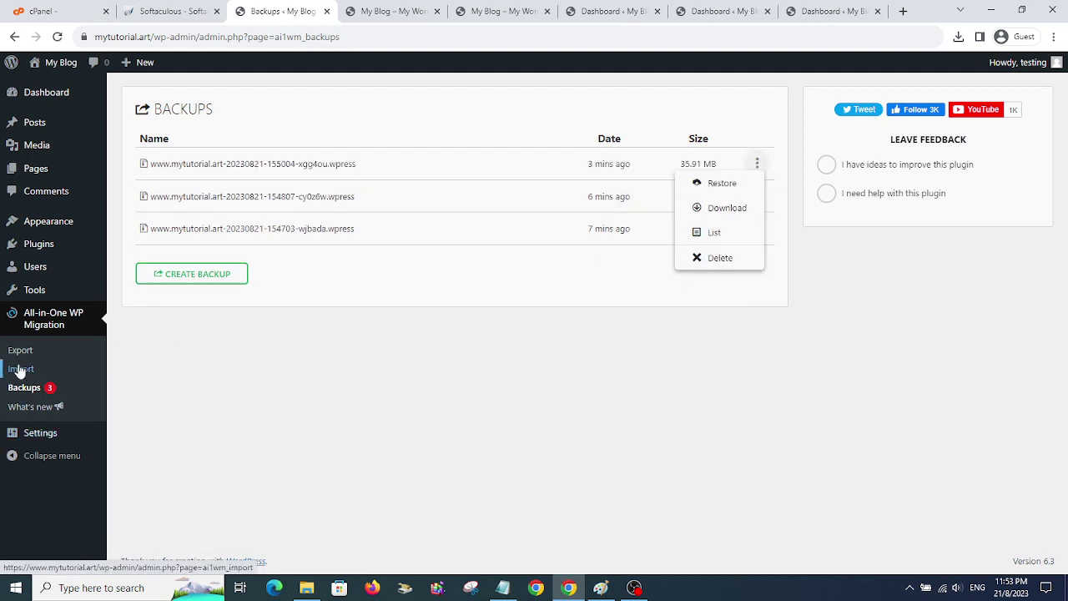
left_click(446, 367)
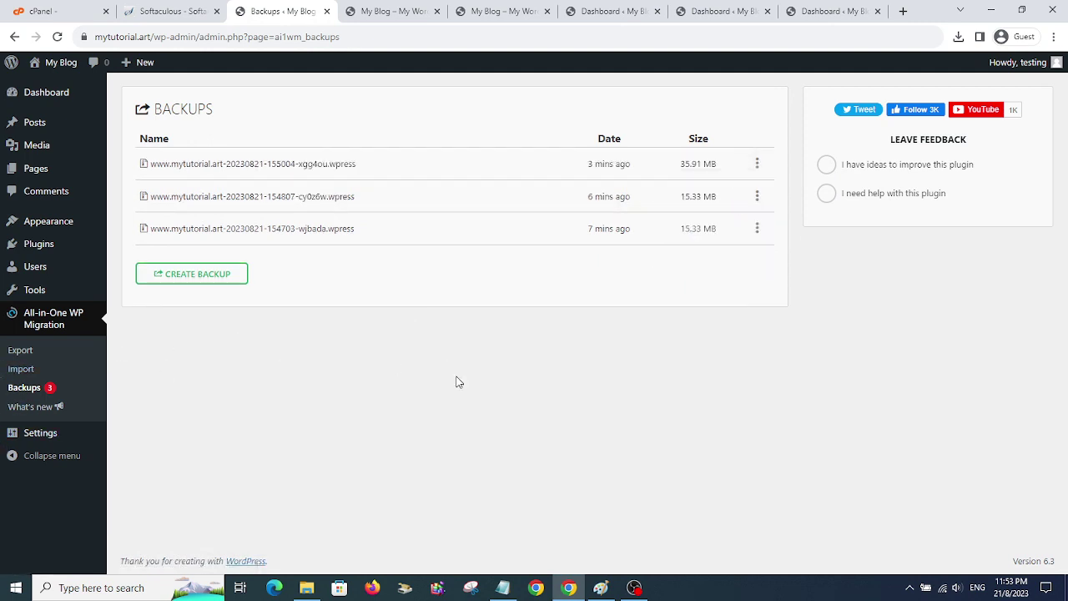
left_click(756, 228)
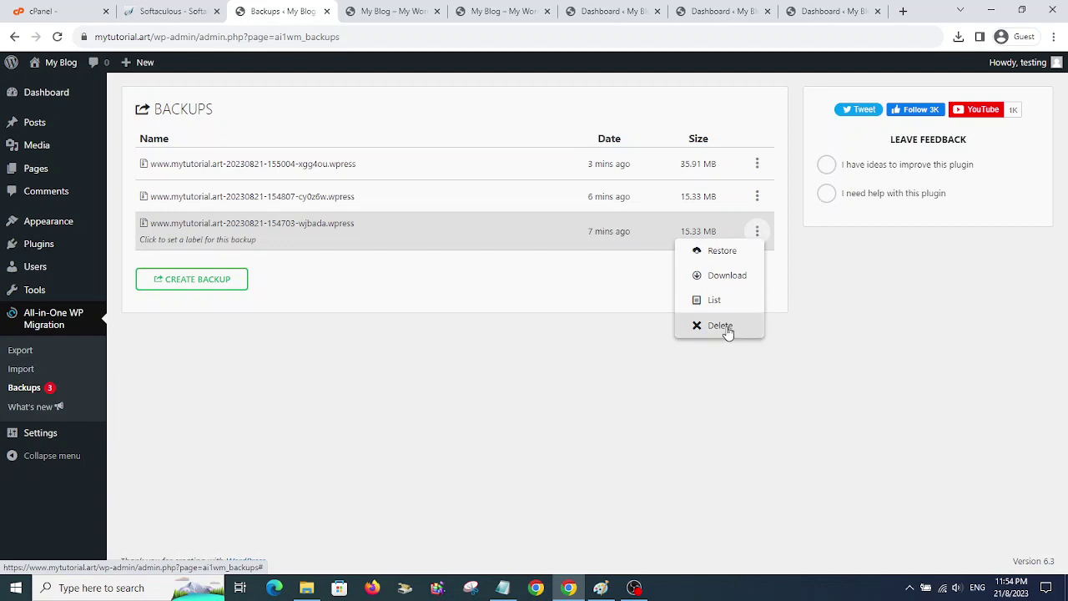
left_click(509, 387)
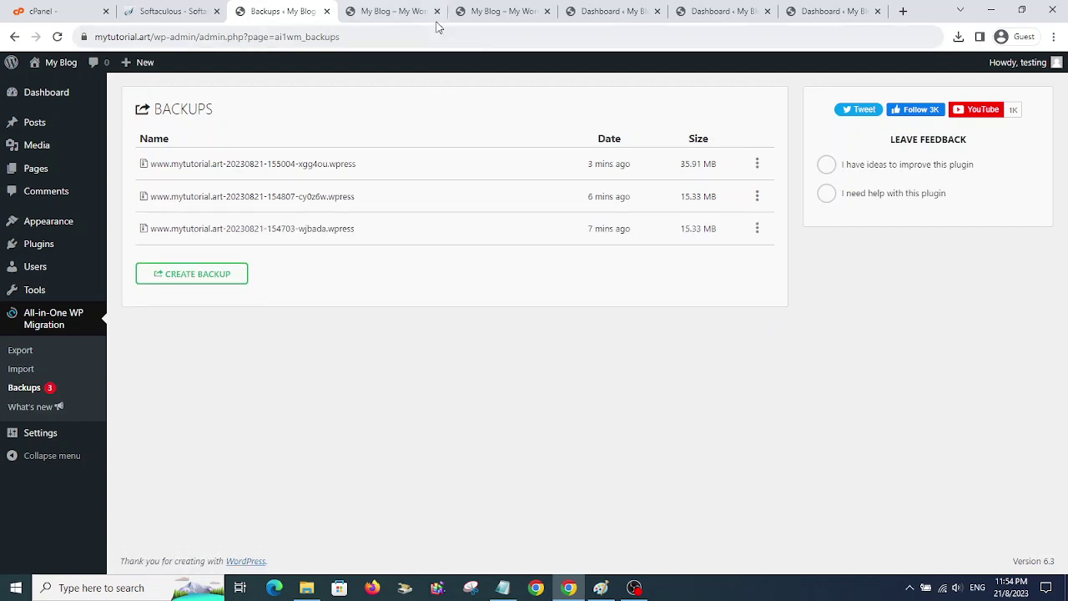
Switch to the Paint outline and draw check marks beside Migrate, Generate, Download, From Restore Point, and Upload Backup.
left_click(597, 587)
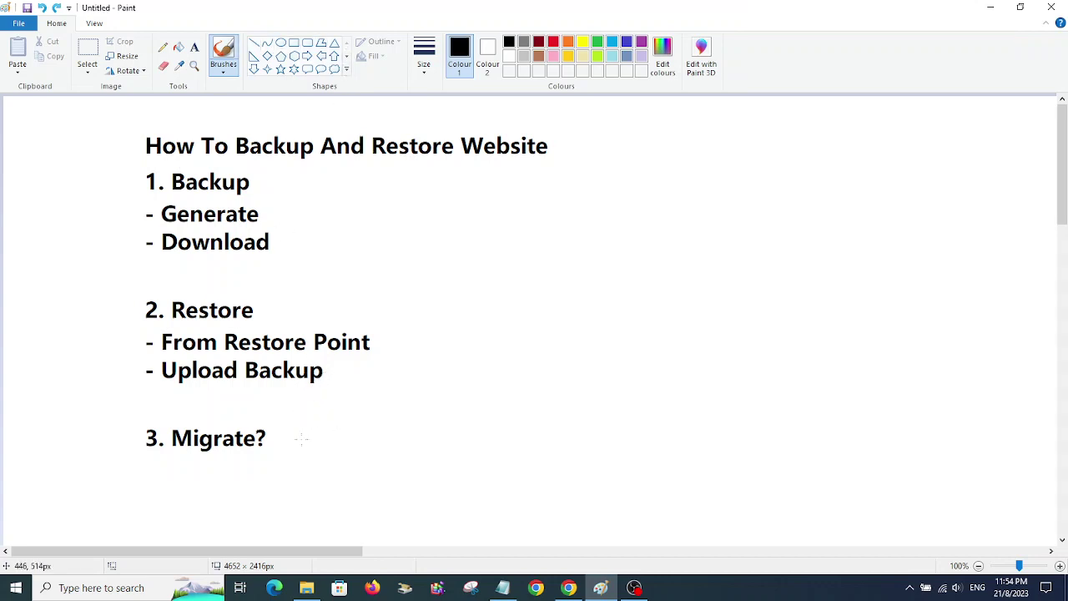
left_click_drag(302, 435, 391, 411)
left_click_drag(337, 241, 382, 239)
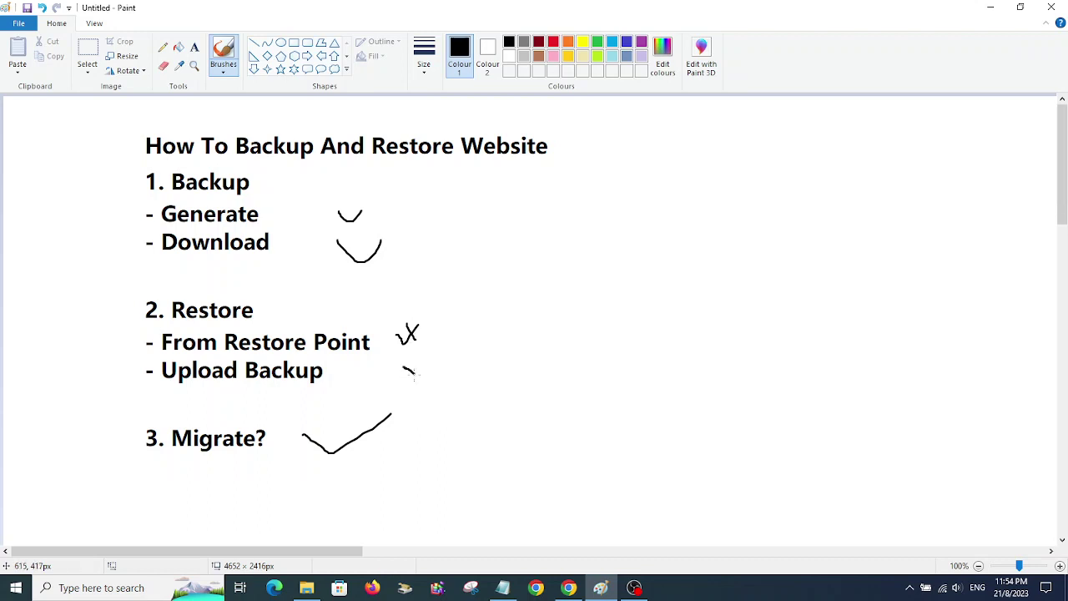
left_click_drag(415, 376, 434, 357)
Return to Chrome and close the two old mytutorial.art homepage tabs.
left_click(569, 588)
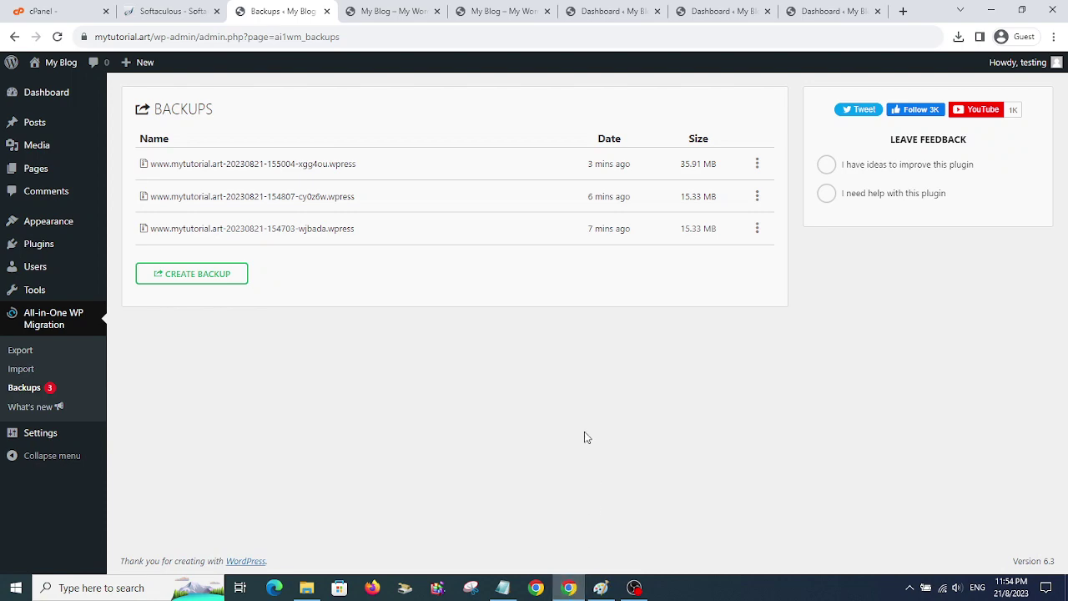
left_click(397, 8)
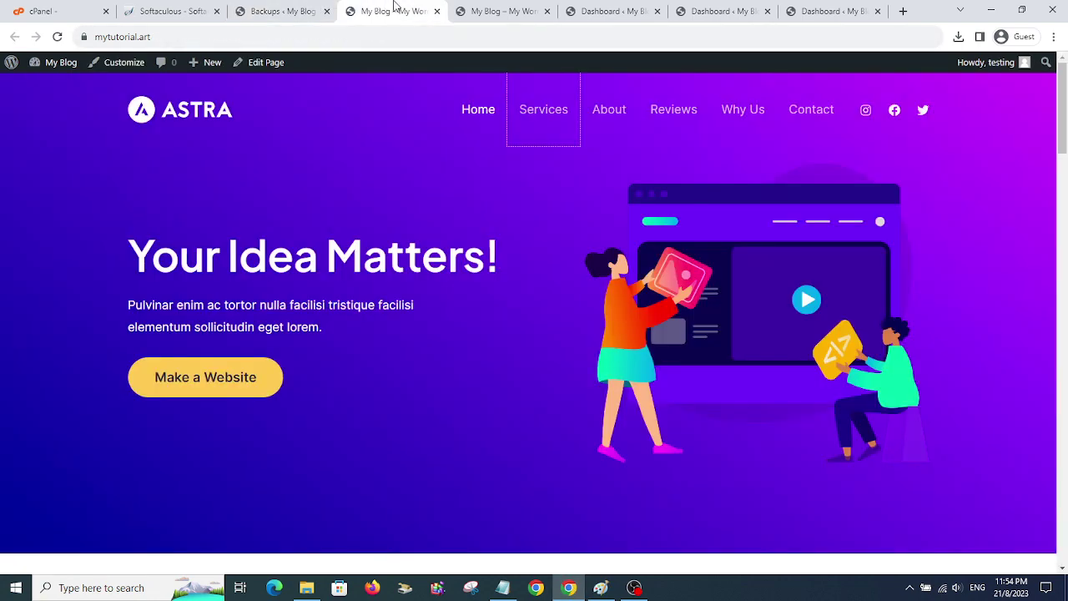
left_click(437, 12)
left_click(436, 12)
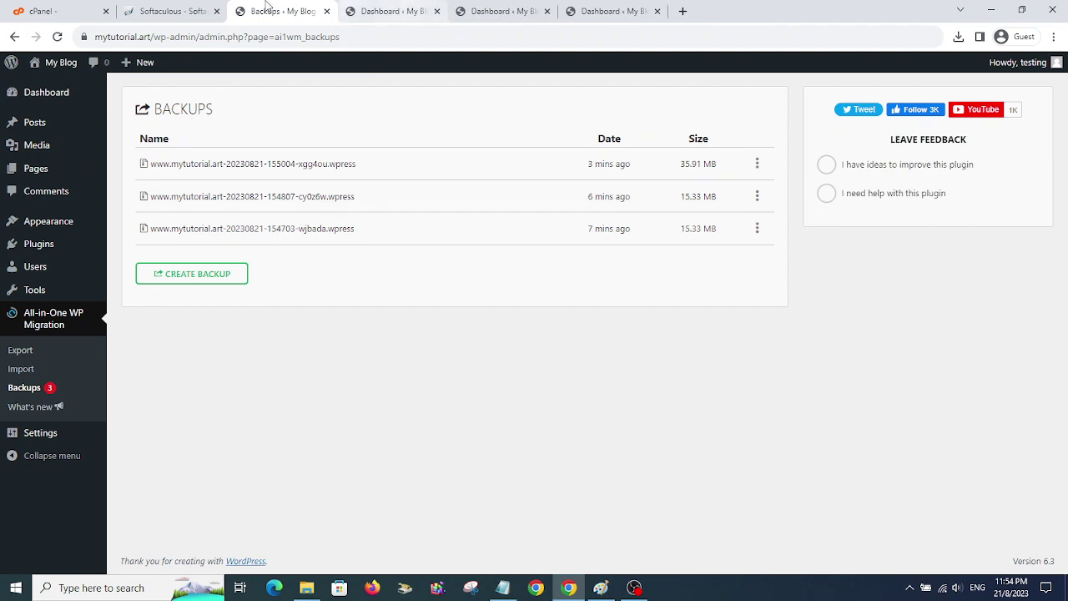
Check the WordPress dashboards' addresses and view the mytutorial.art/demo homepage in a new tab.
left_click_drag(139, 37, 199, 39)
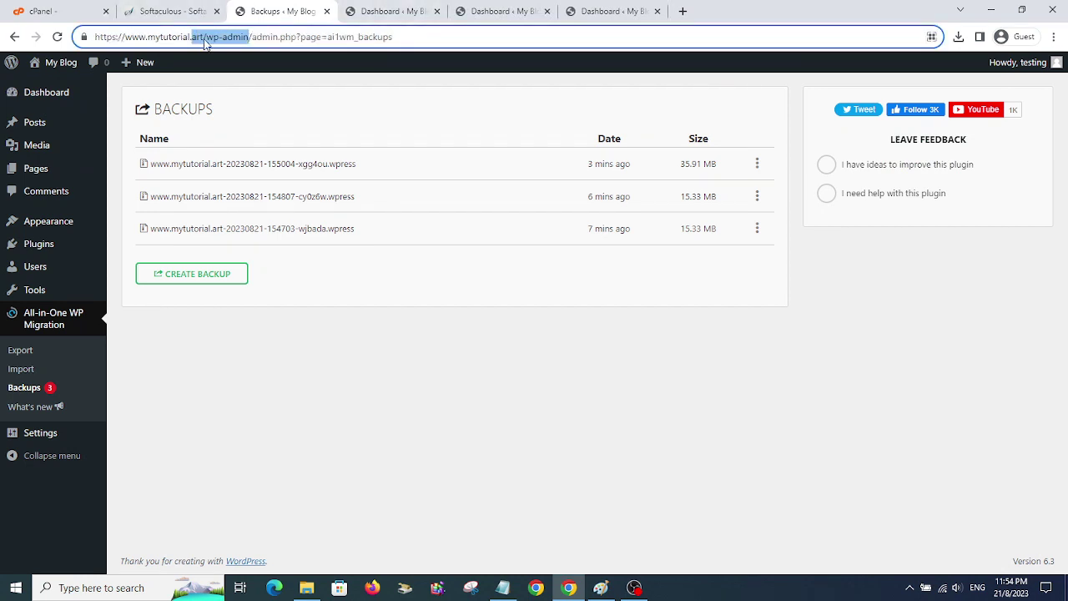
left_click(411, 17)
key("ctrl+Tab")
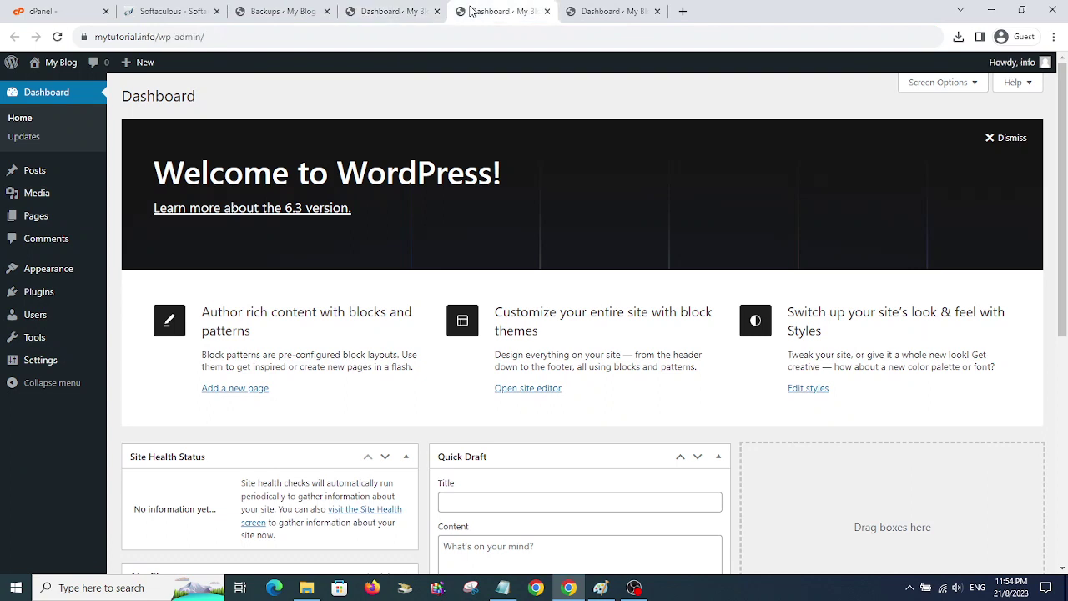
left_click(393, 8)
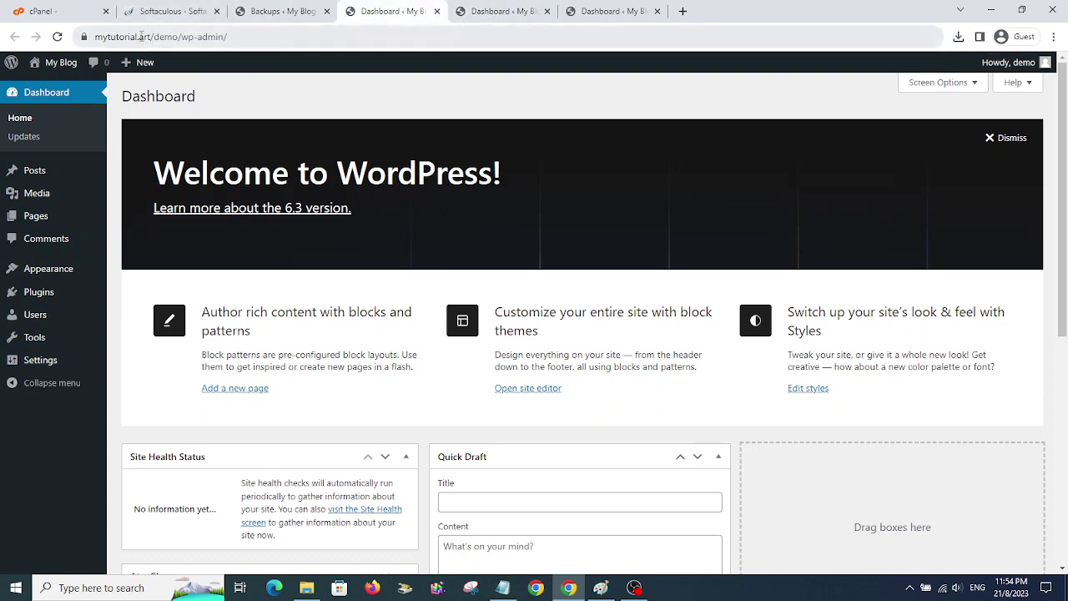
right_click(62, 82)
left_click(101, 88)
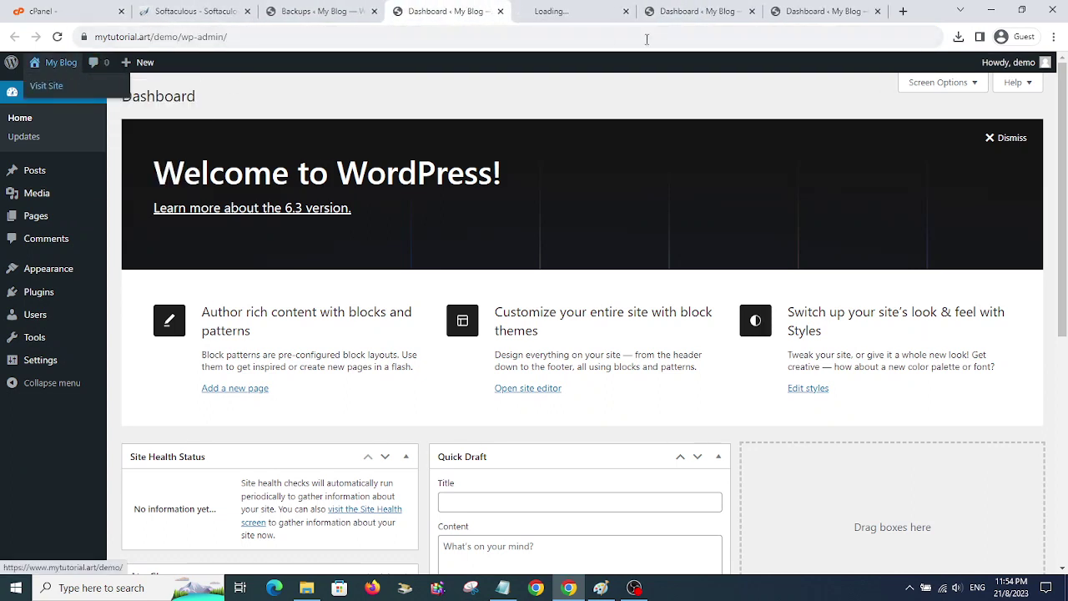
left_click(567, 11)
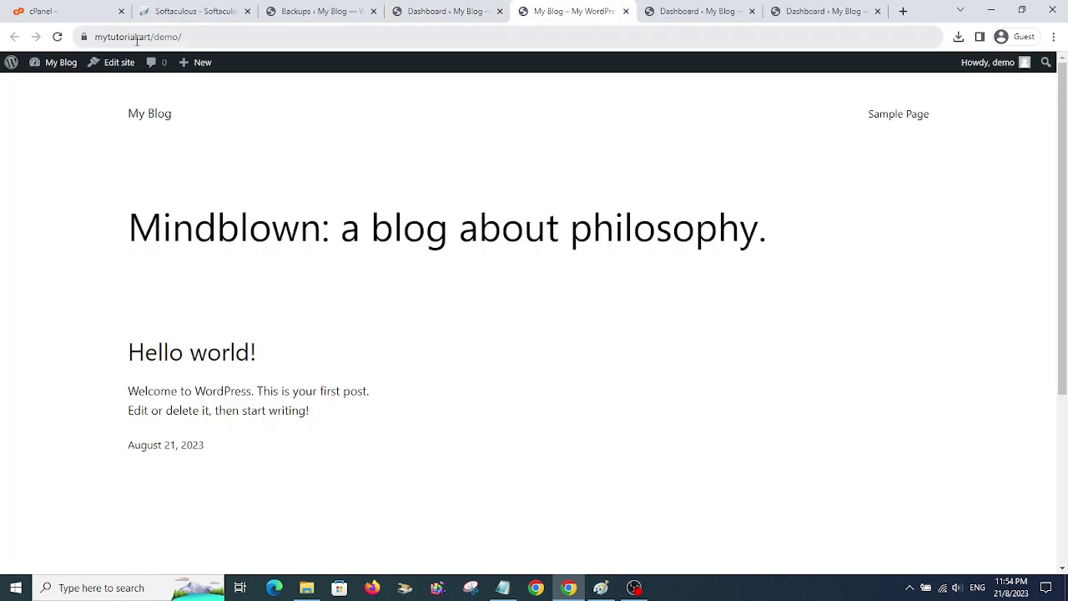
From the backups page, open the main mytutorial.art homepage in a new tab and view it.
left_click(321, 11)
mouse_move(70, 65)
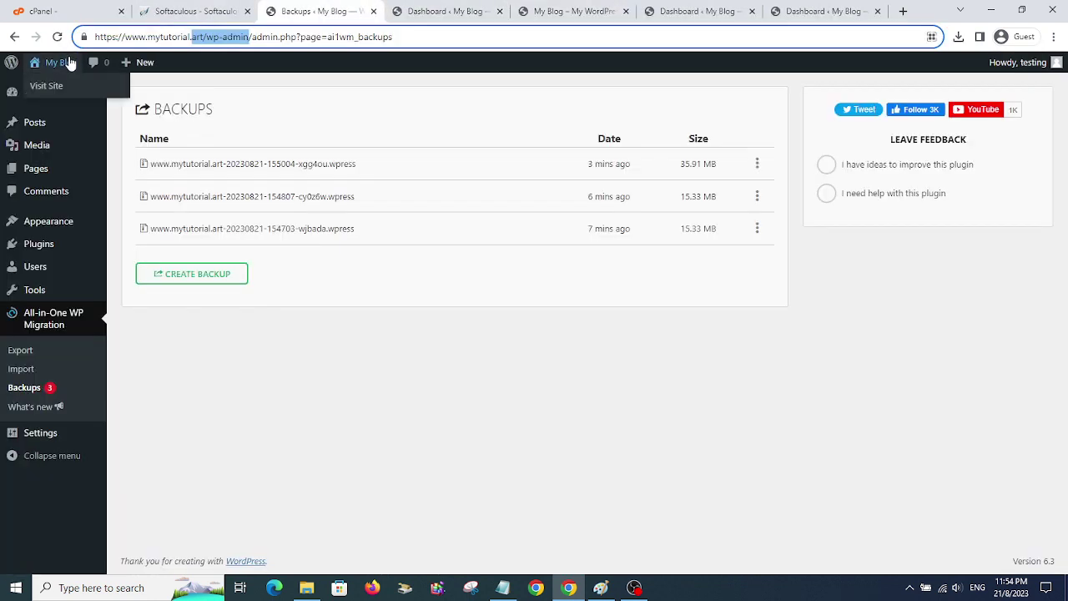
right_click(70, 86)
left_click(104, 89)
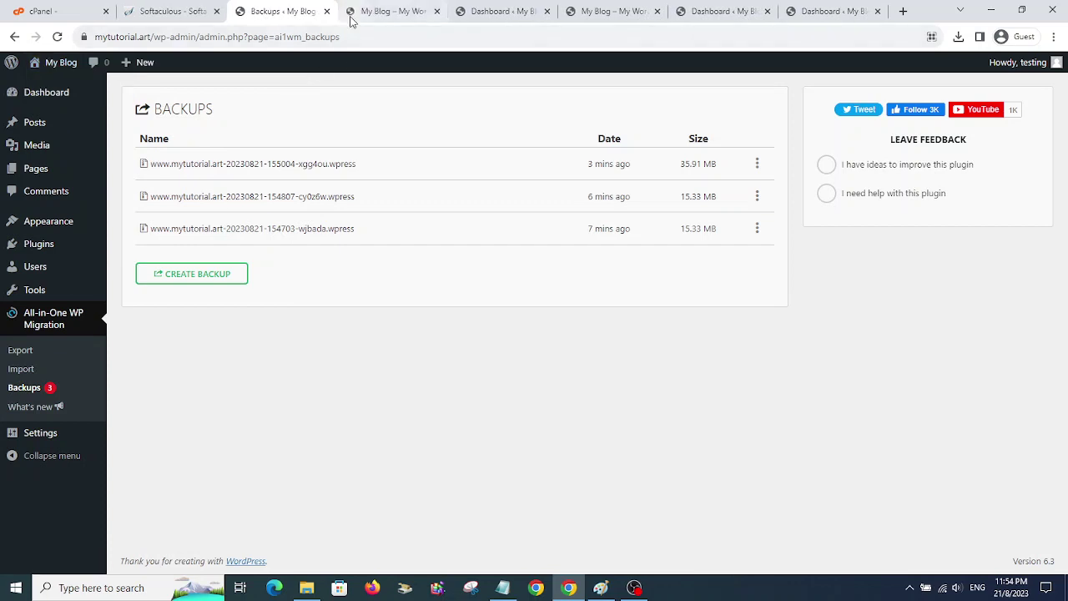
left_click(355, 15)
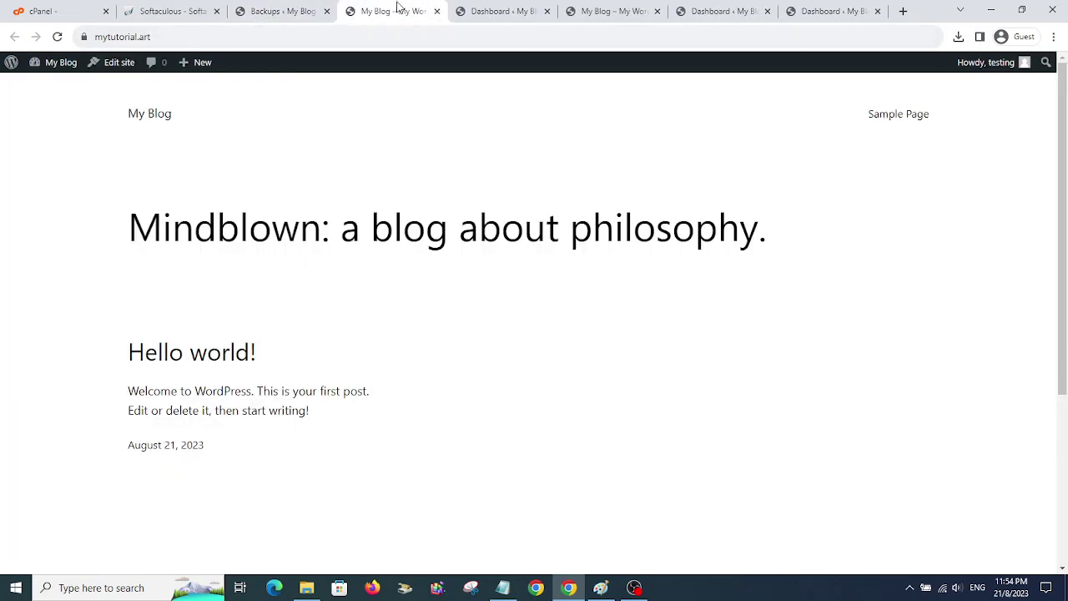
Close the mytutorial.art and mytutorial.art/demo homepage tabs.
left_click(437, 12)
left_click(524, 13)
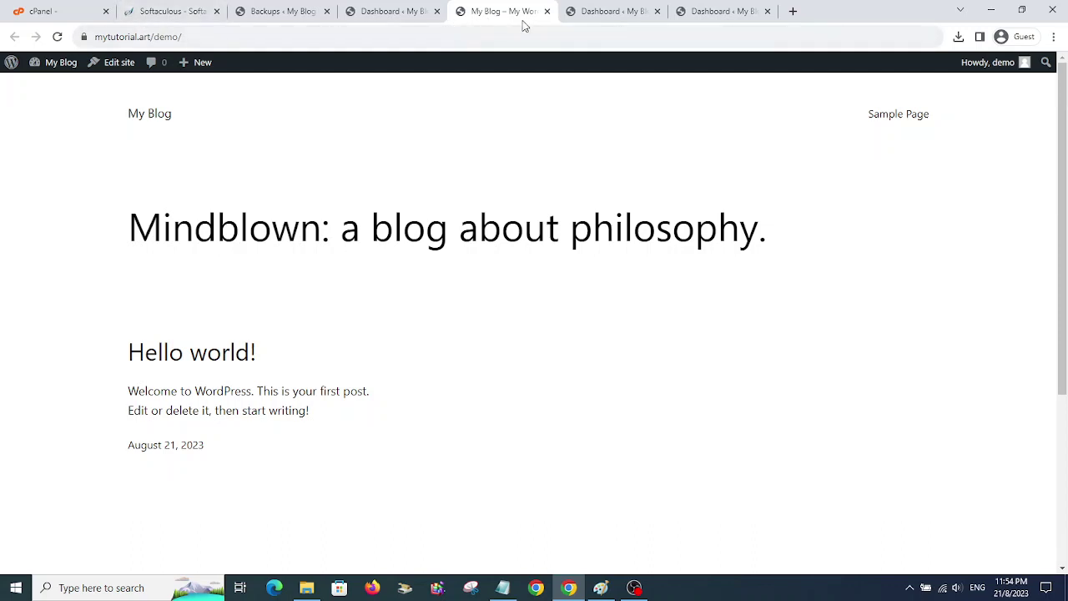
left_click(547, 12)
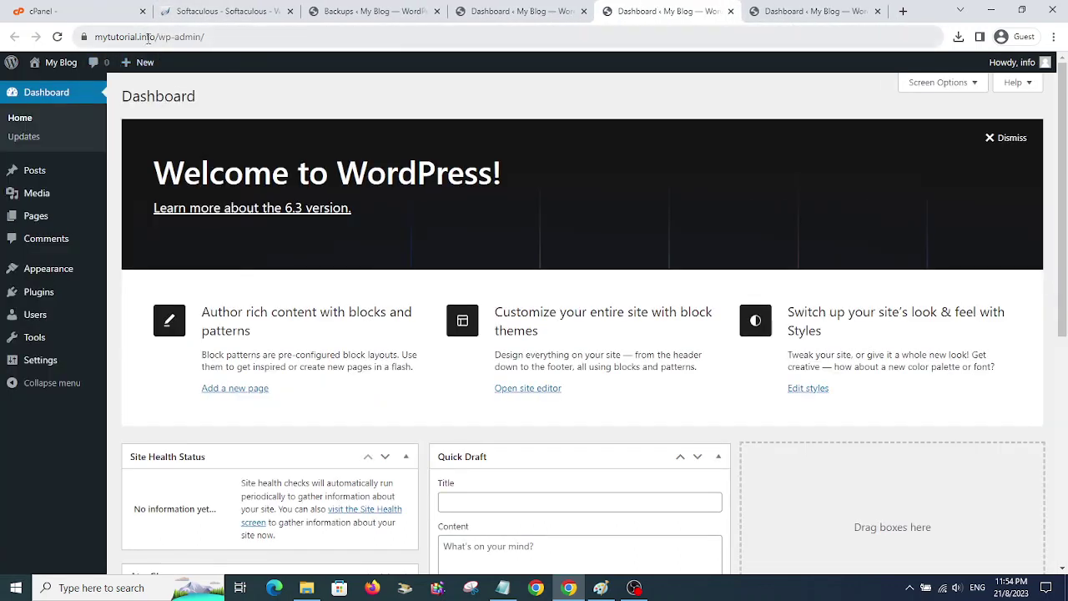
Check the mytutorial.info dashboard's address and open that site's homepage in a new tab.
left_click_drag(129, 37, 167, 37)
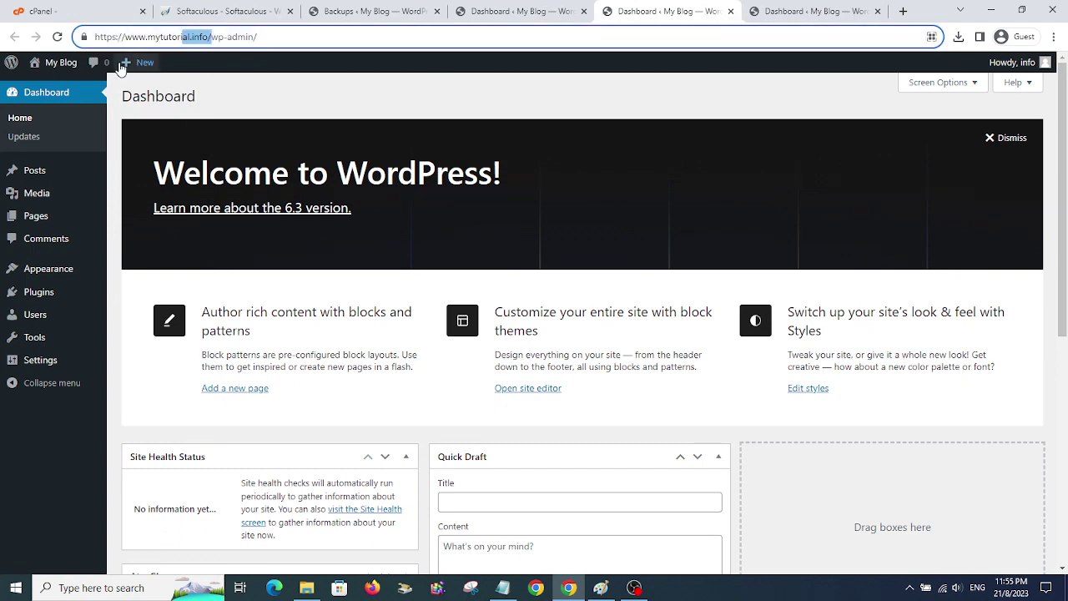
mouse_move(69, 65)
right_click(63, 94)
left_click(109, 98)
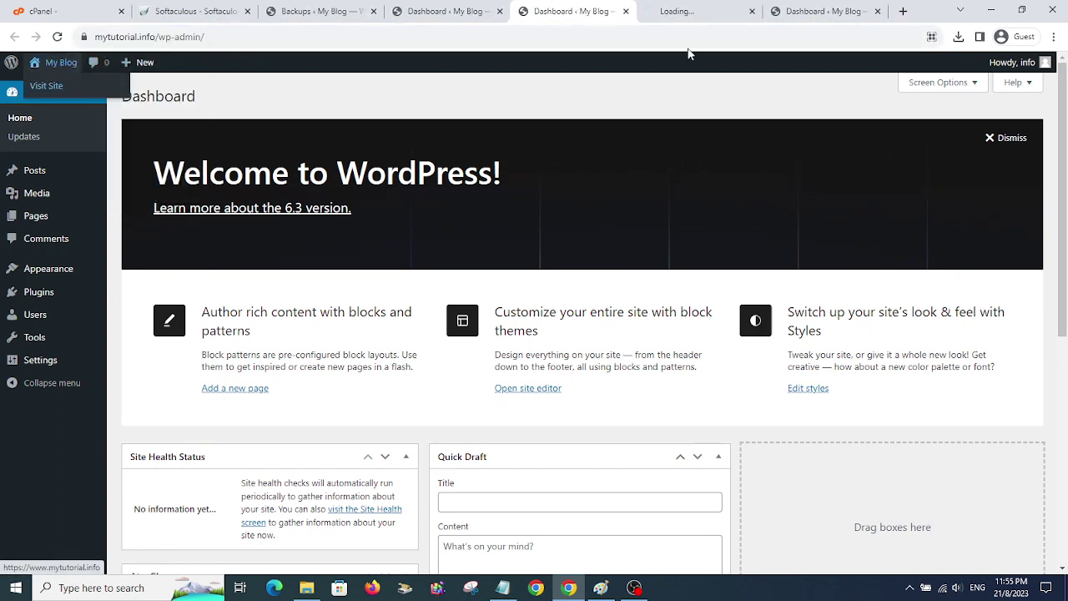
View the mytutorial.info homepage, then open the main mytutorial.art homepage in a new tab and close it after viewing.
left_click(680, 11)
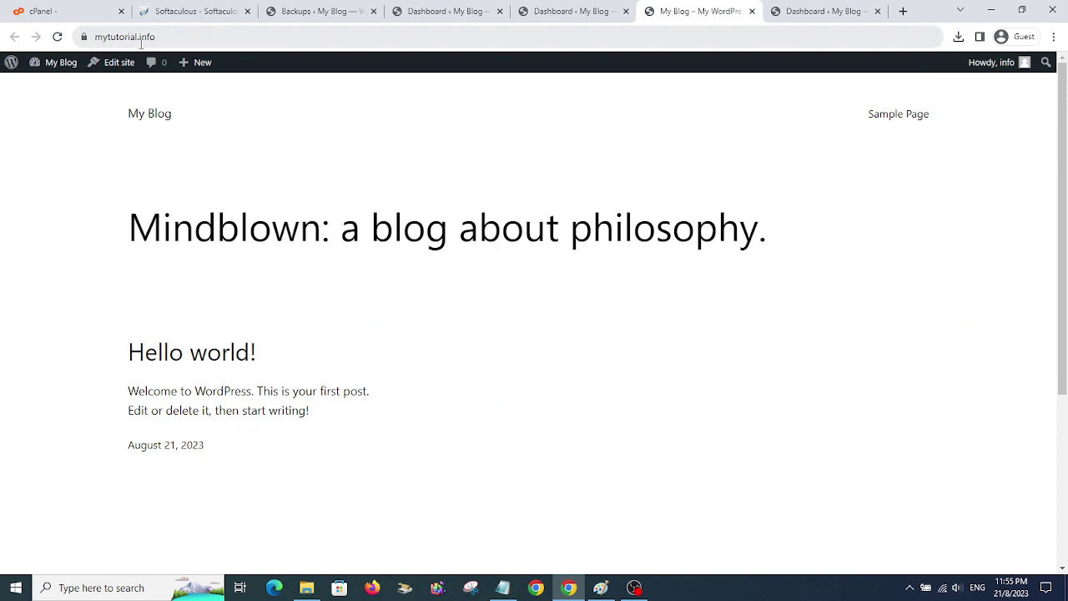
left_click(322, 14)
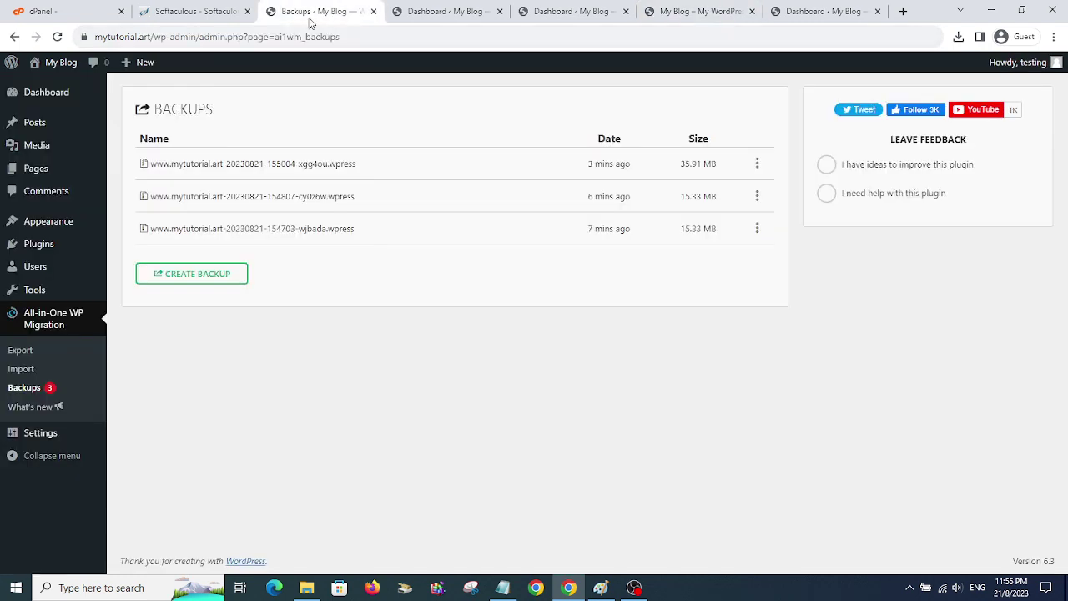
mouse_move(73, 64)
right_click(74, 85)
left_click(125, 94)
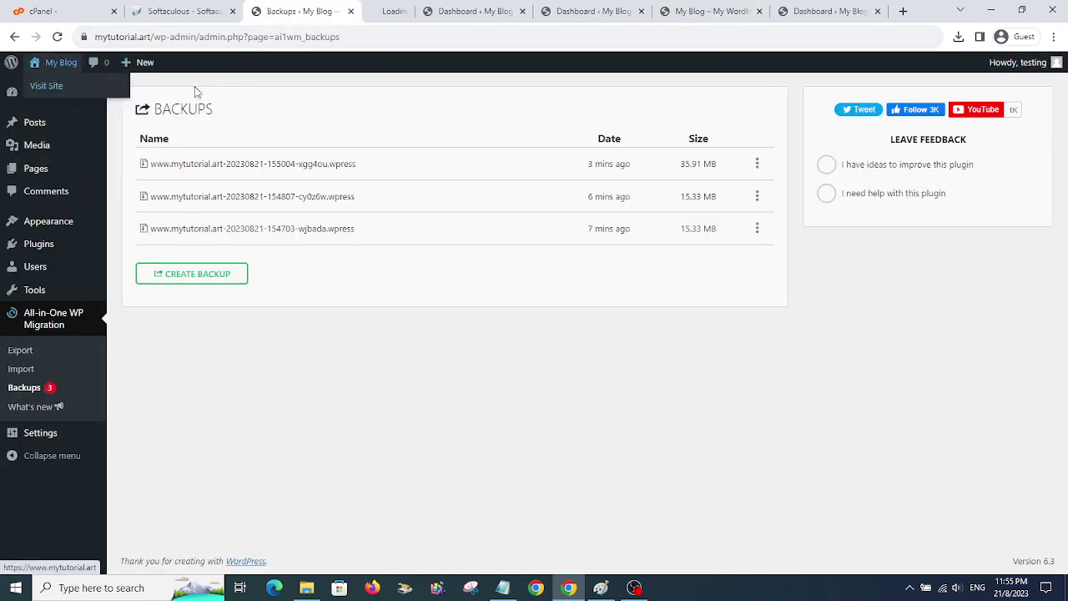
key("ctrl+Tab")
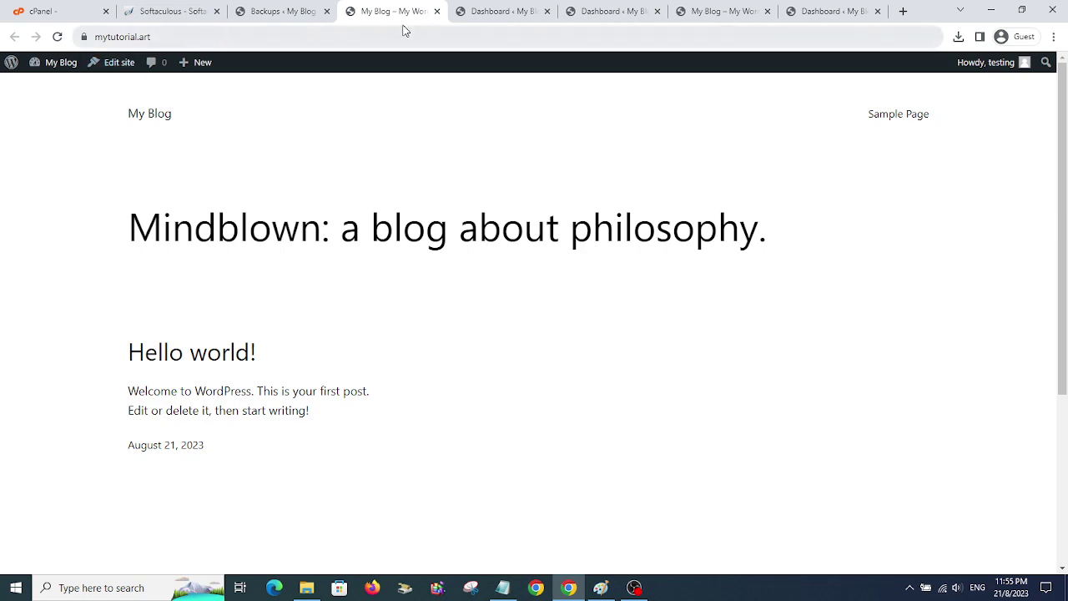
left_click(436, 11)
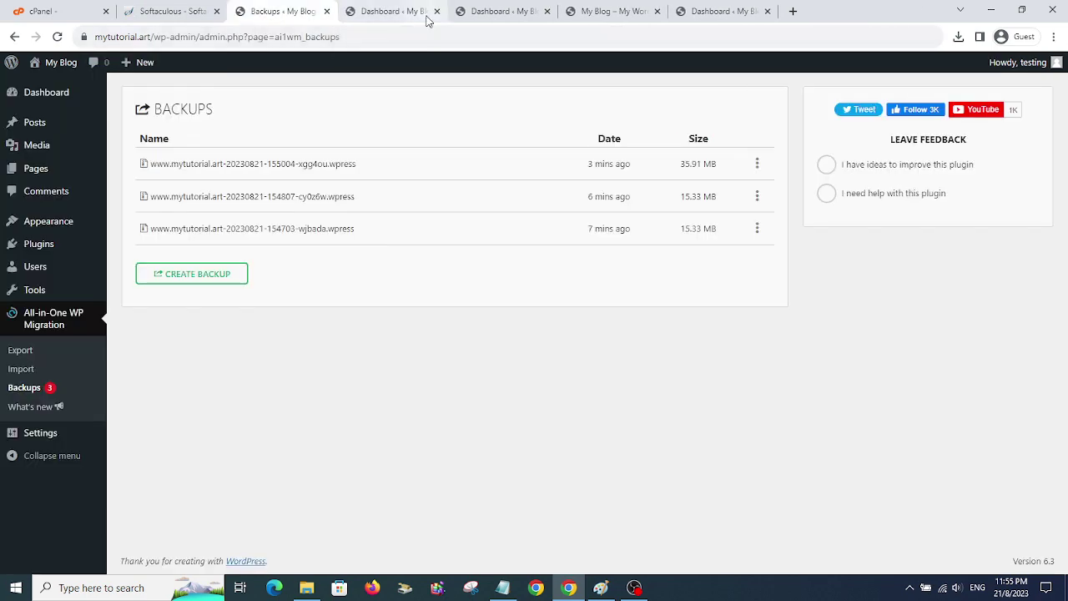
Compare the addresses of the main mytutorial.art backups page and the mytutorial.art/demo dashboard.
left_click(421, 13)
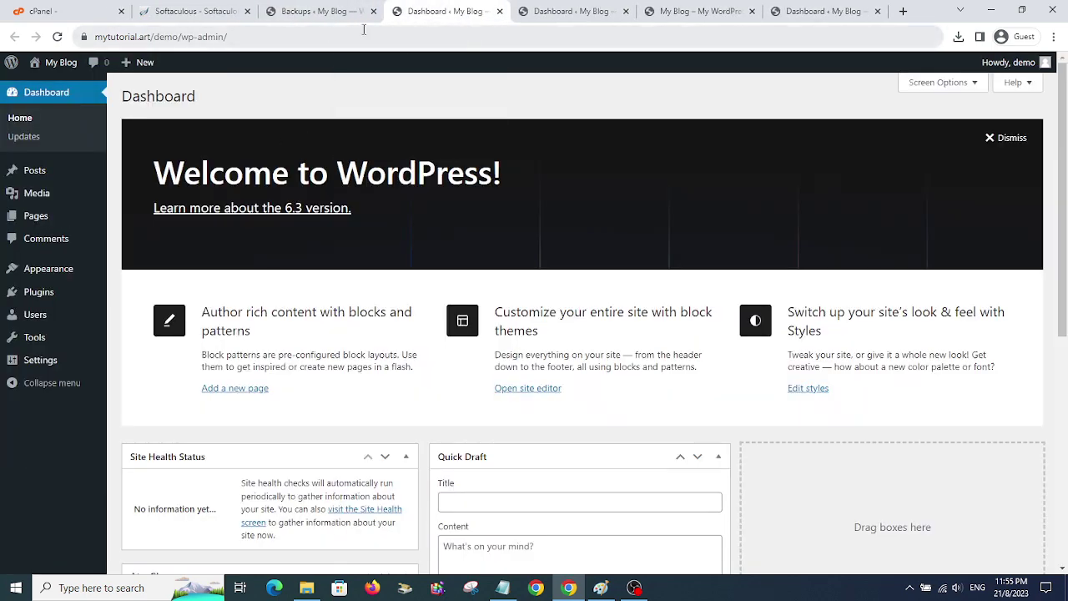
left_click(317, 10)
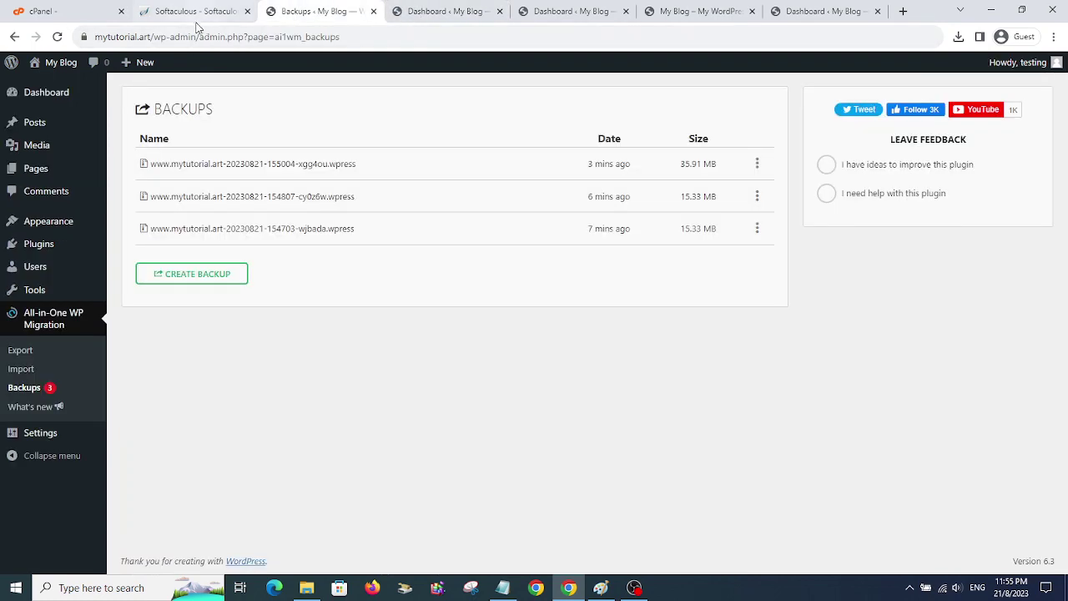
left_click(457, 11)
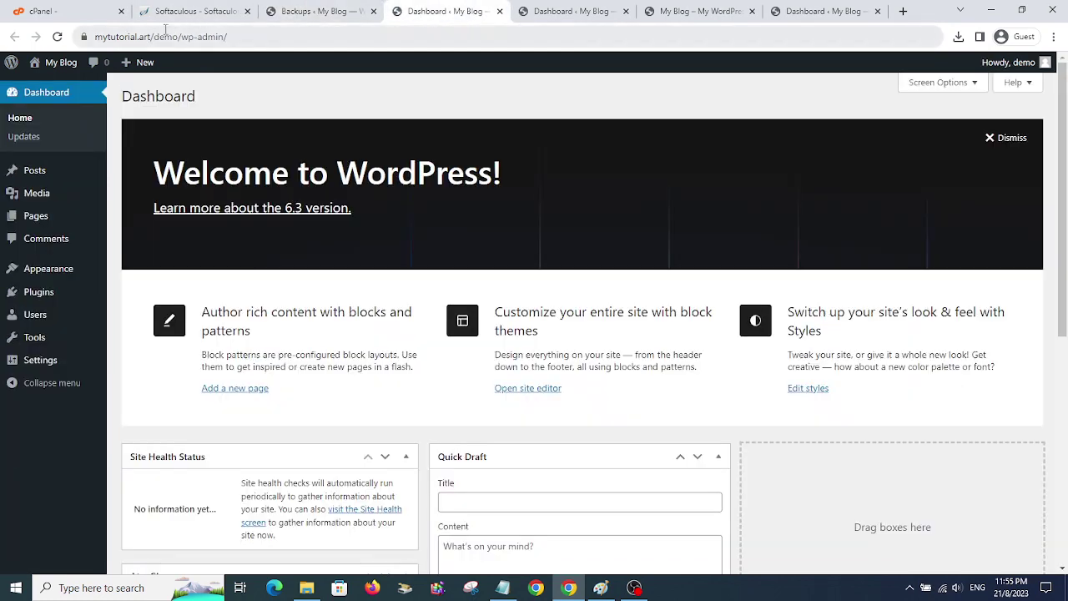
Find the All-in-One WP Migration plugin by searching "all in one migration" on the demo site, then install and activate it.
mouse_move(40, 298)
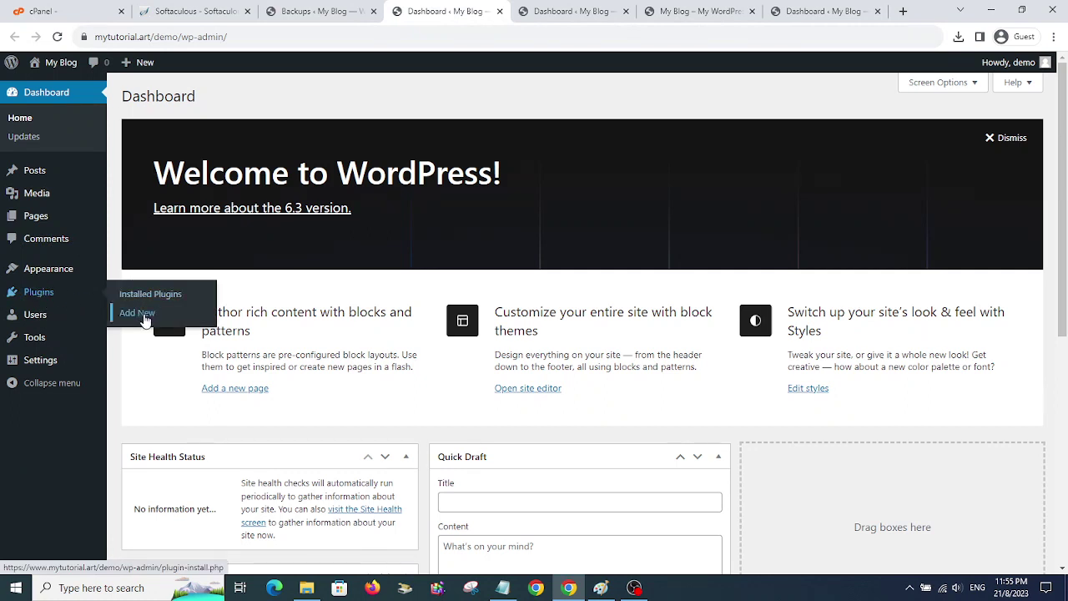
left_click(144, 314)
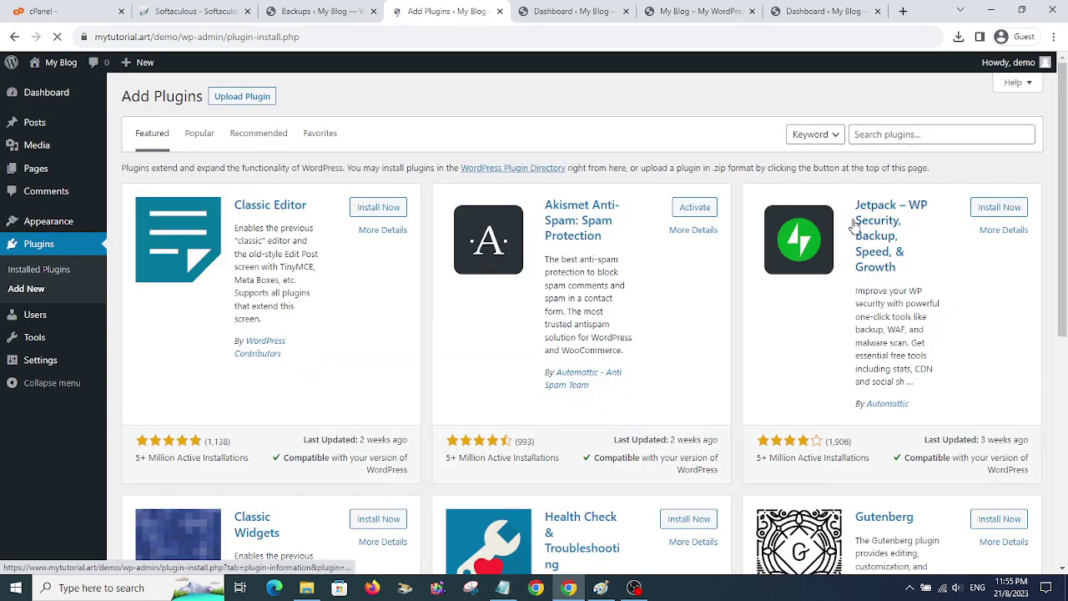
left_click(910, 133)
type("all in one migration")
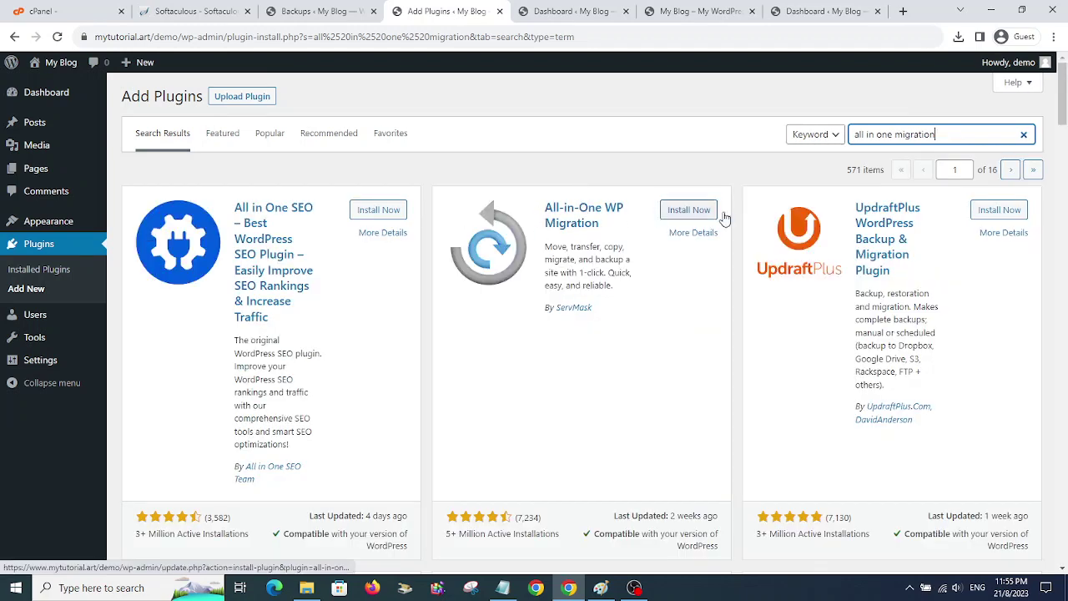
left_click(708, 212)
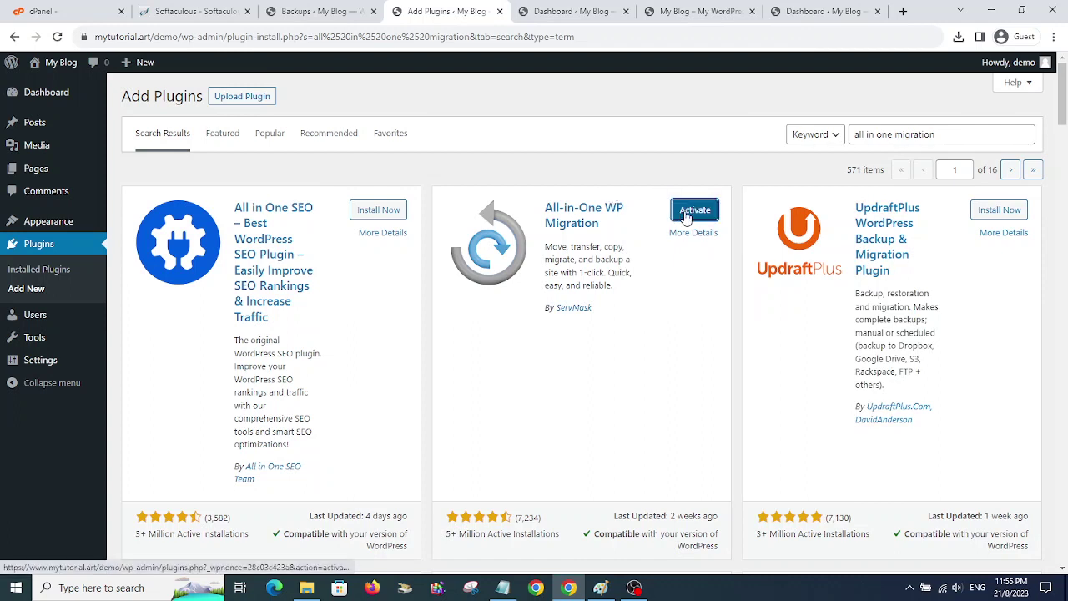
left_click(693, 210)
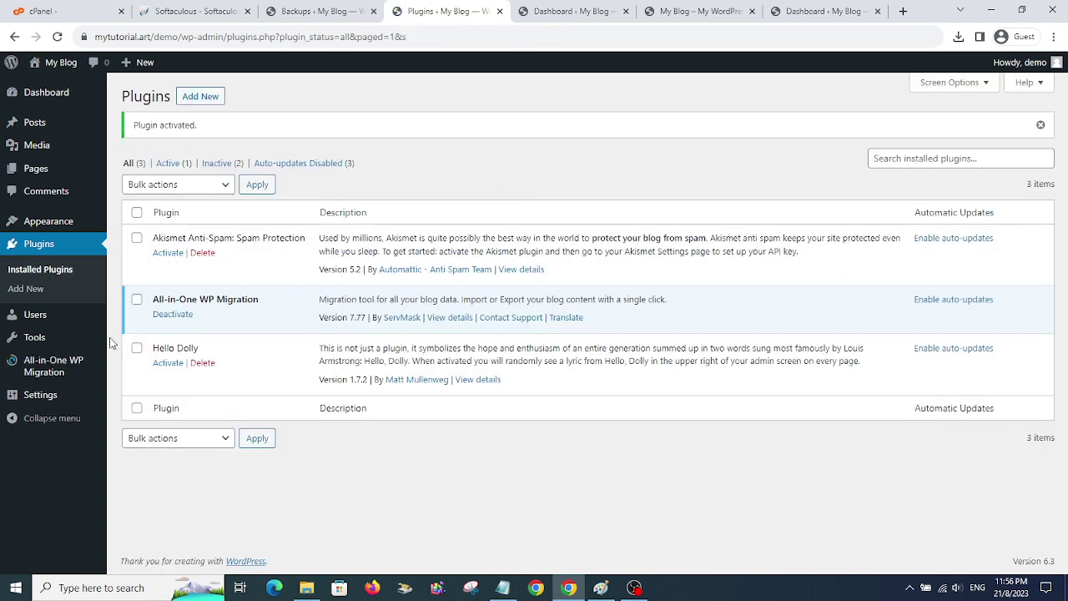
Create an All-in-One WP Migration backup of the demo site without downloading it.
mouse_move(50, 372)
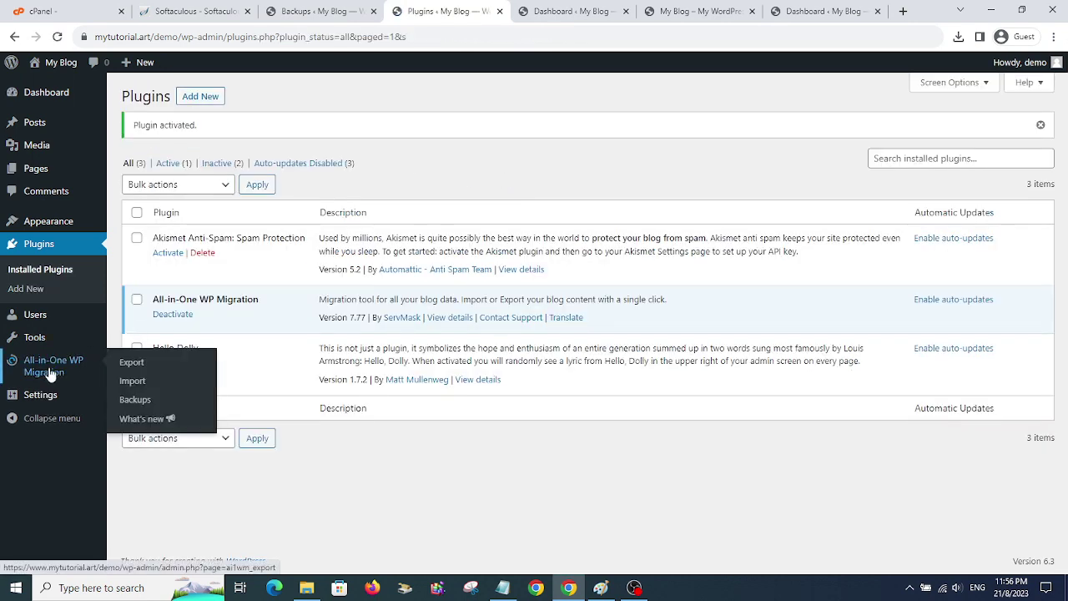
left_click(135, 402)
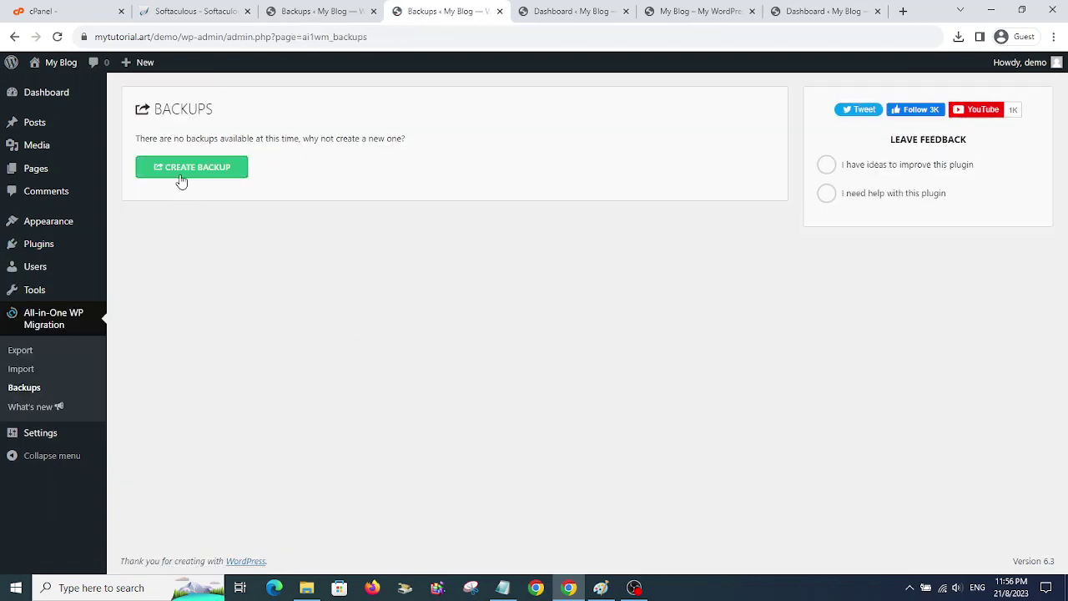
left_click(181, 178)
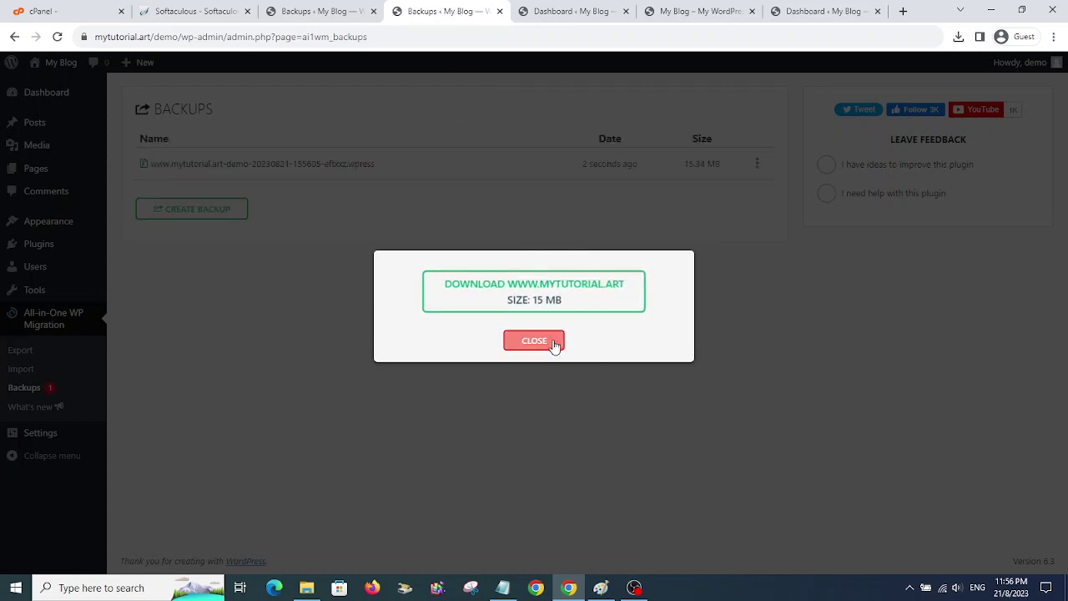
left_click(553, 344)
Open the mytutorial.art/demo homepage in a new tab, look over its content and close the tab.
mouse_move(56, 67)
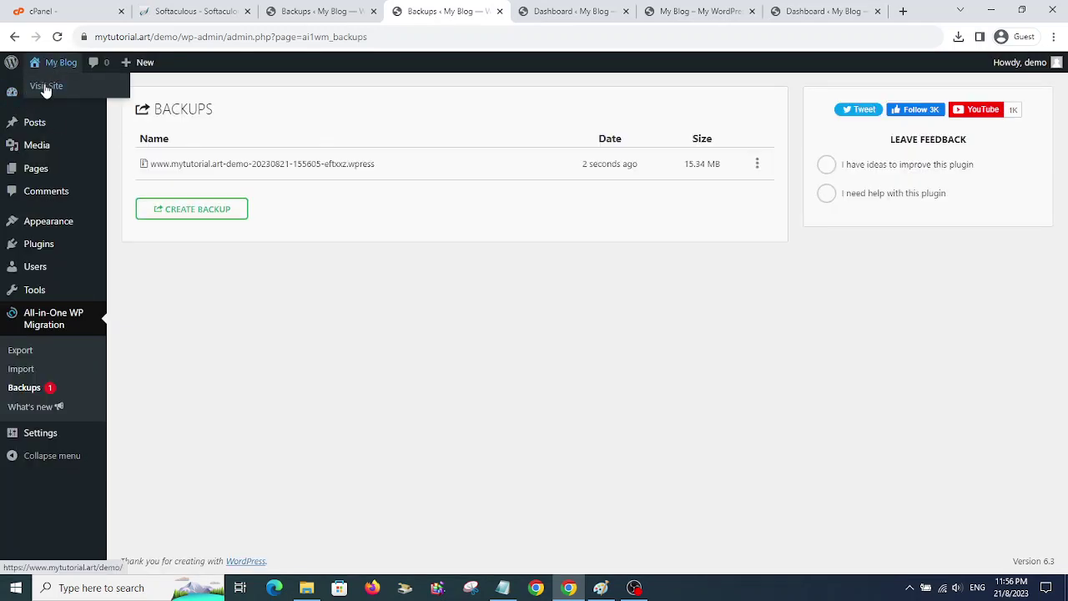
right_click(45, 86)
left_click(96, 96)
left_click(505, 11)
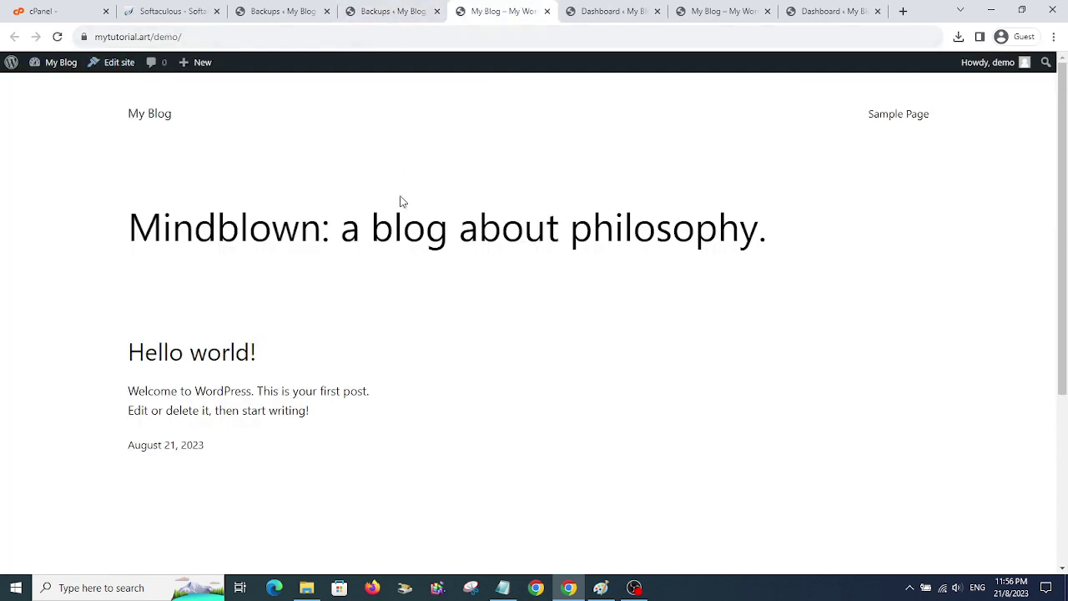
scroll(443, 222, "down", 3)
scroll(450, 188, "up", 3)
left_click(409, 10)
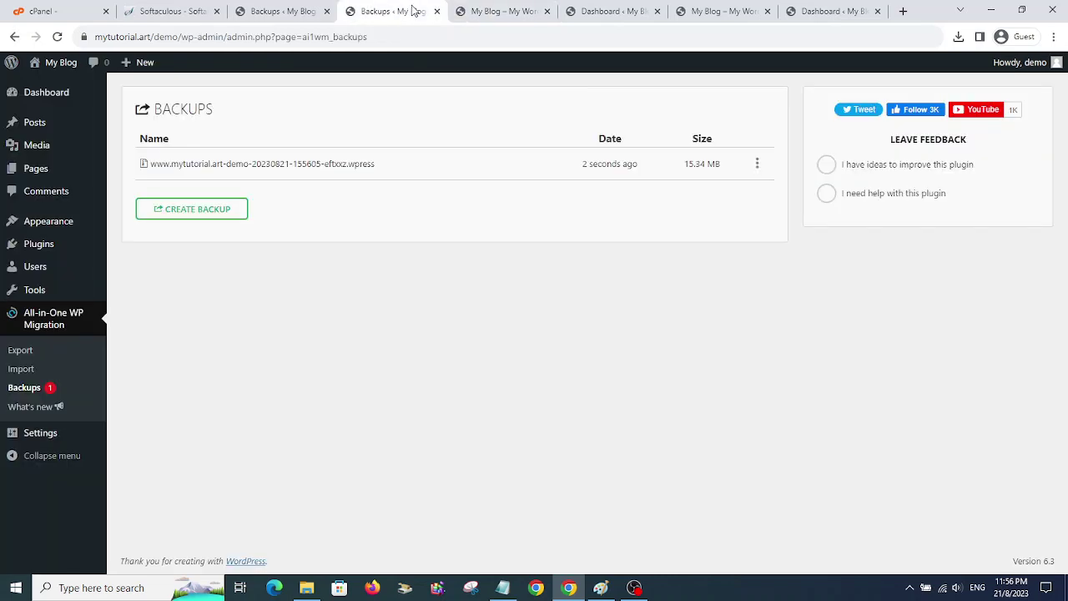
left_click(546, 11)
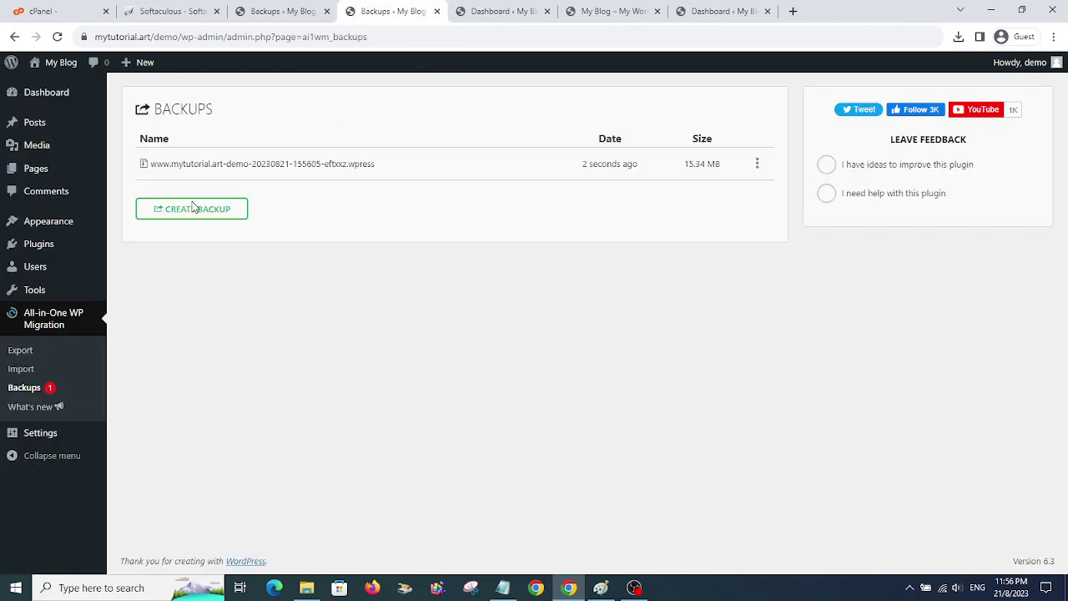
Open the demo site's import page and expand its import sources, dismissing the file chooser without picking a file.
left_click(25, 369)
left_click(460, 227)
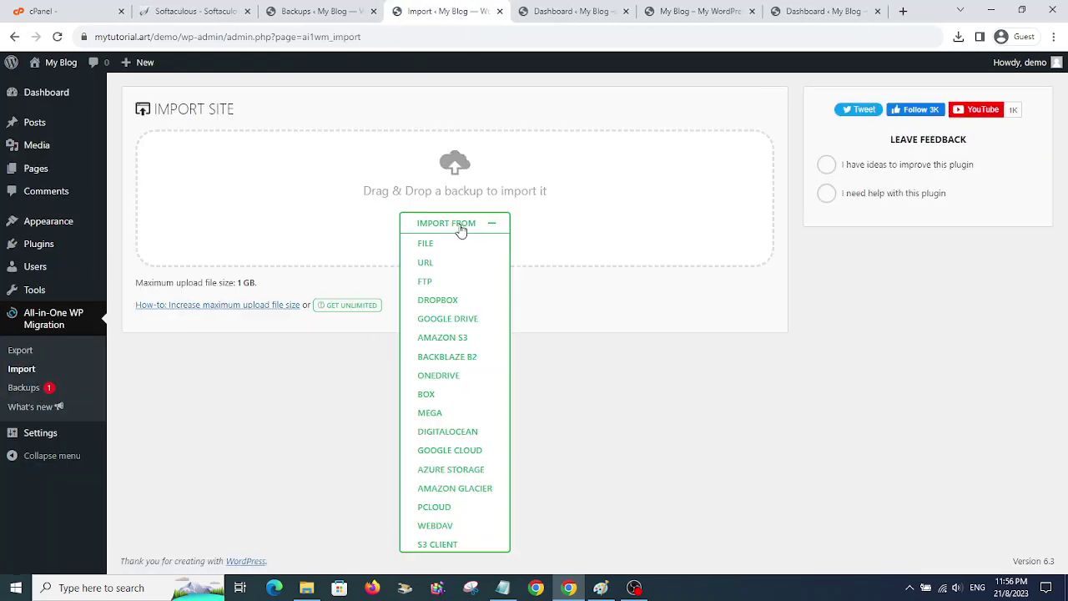
left_click(422, 242)
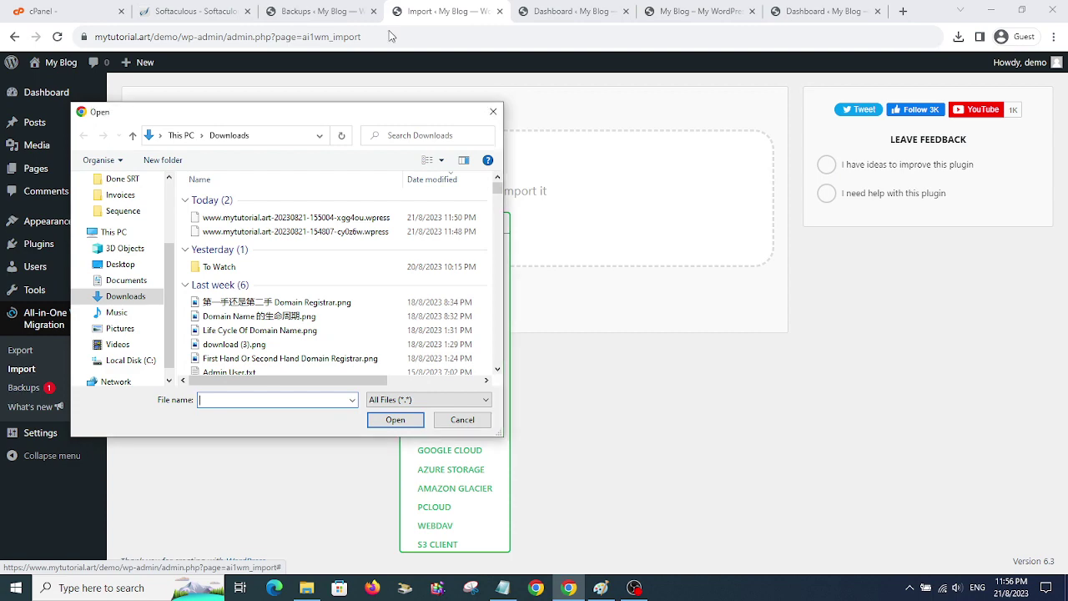
left_click(493, 111)
From the main site's backups page, open the mytutorial.art homepage in a new tab, review it and close the tab.
left_click(327, 11)
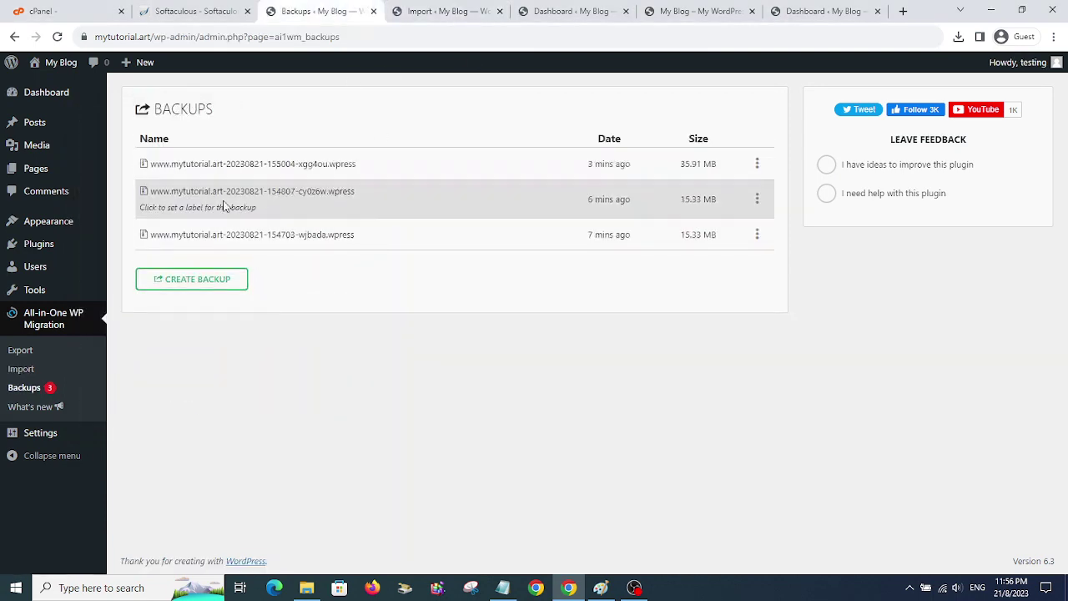
mouse_move(59, 63)
right_click(63, 87)
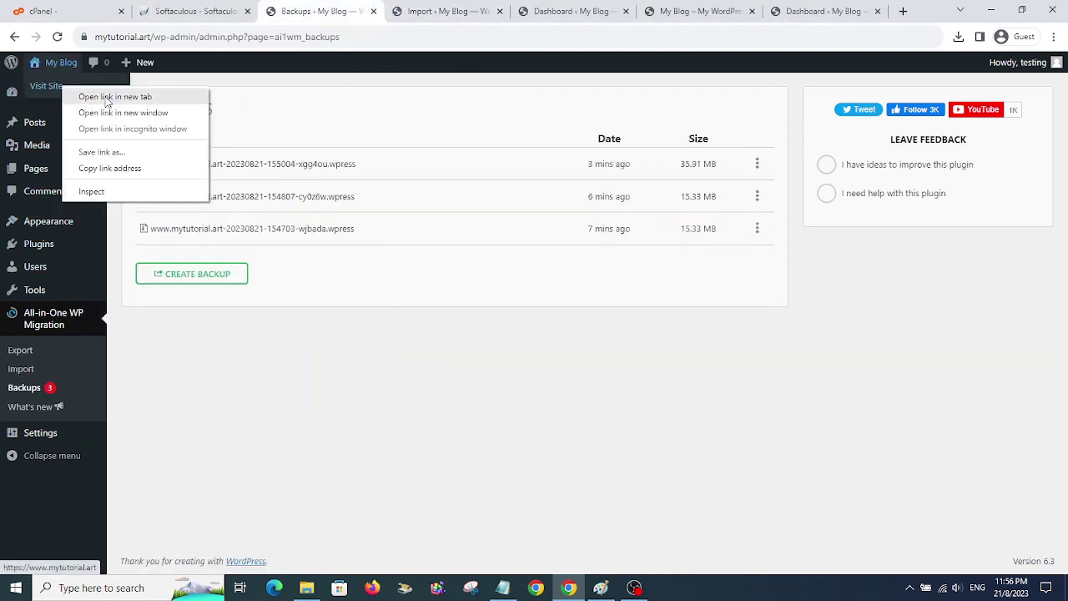
left_click(106, 97)
left_click(407, 8)
scroll(362, 260, "down", 3)
scroll(363, 260, "up", 1)
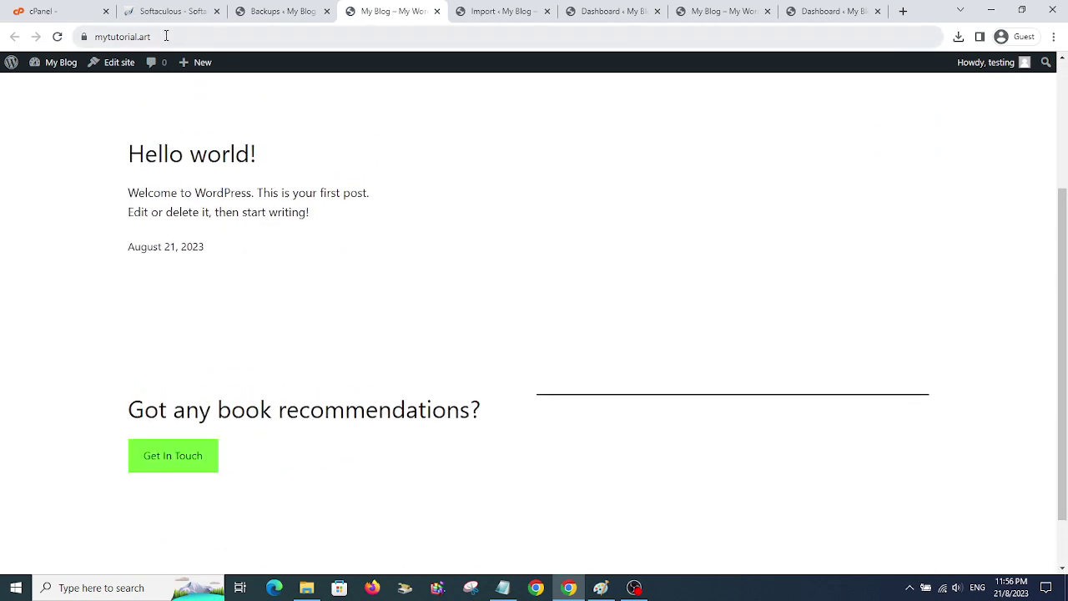
left_click(436, 11)
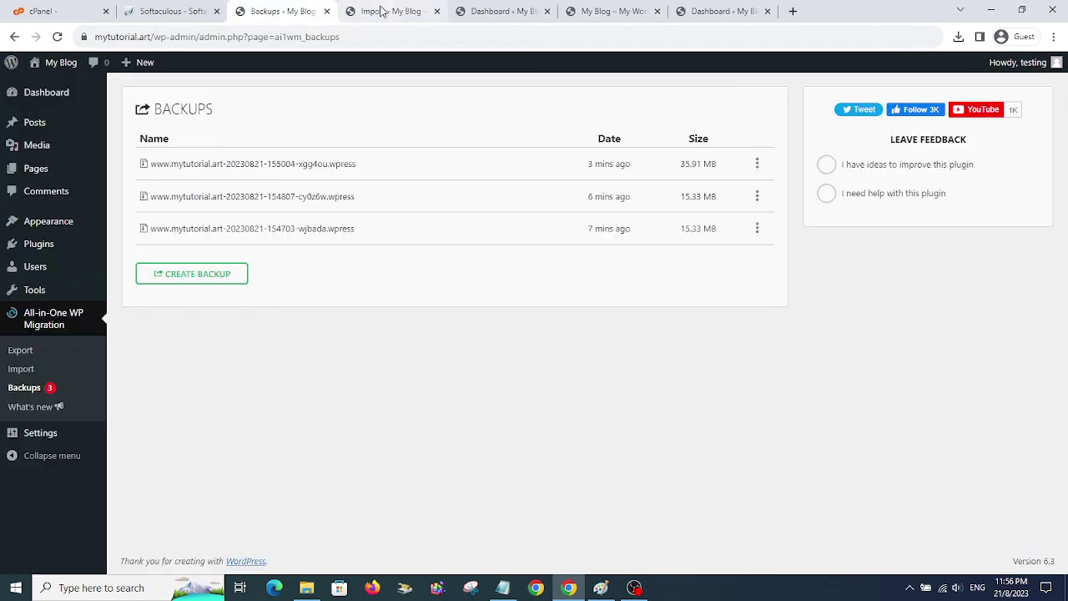
left_click(381, 10)
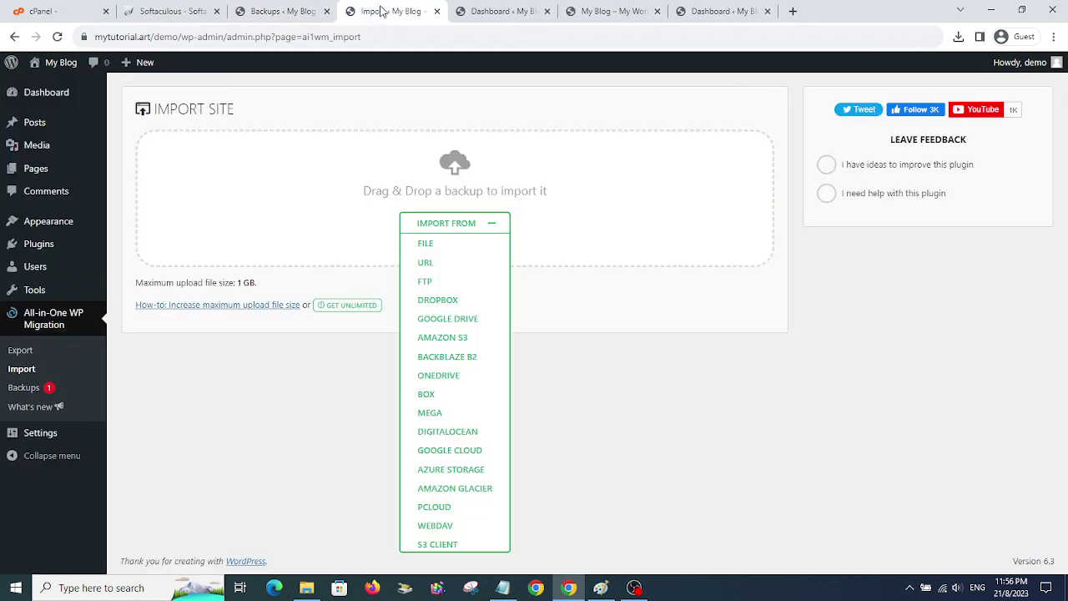
left_click(447, 245)
left_click(264, 219)
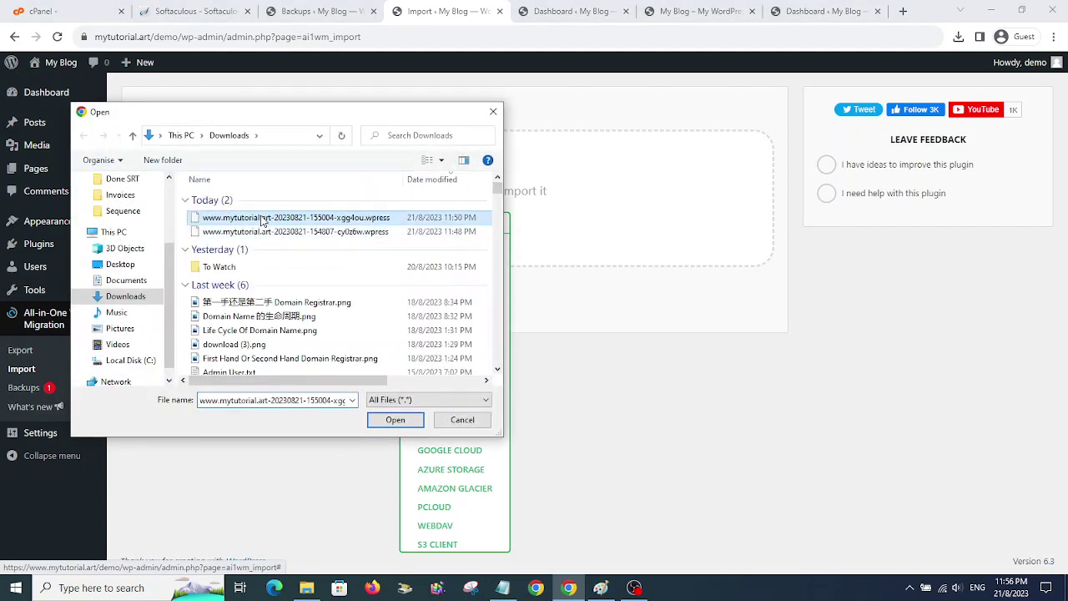
left_click(419, 420)
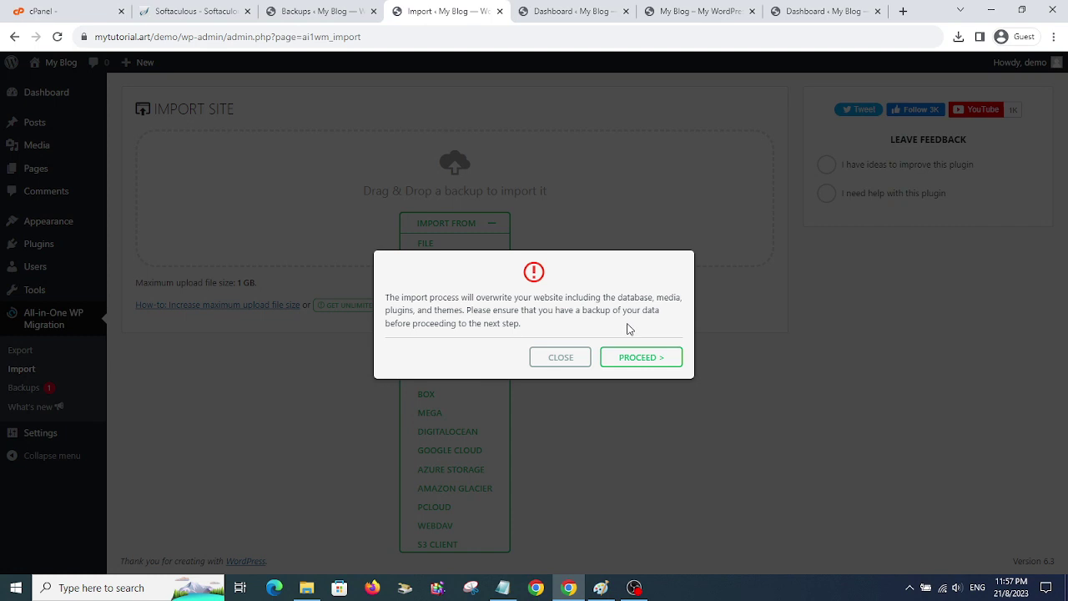
left_click(647, 362)
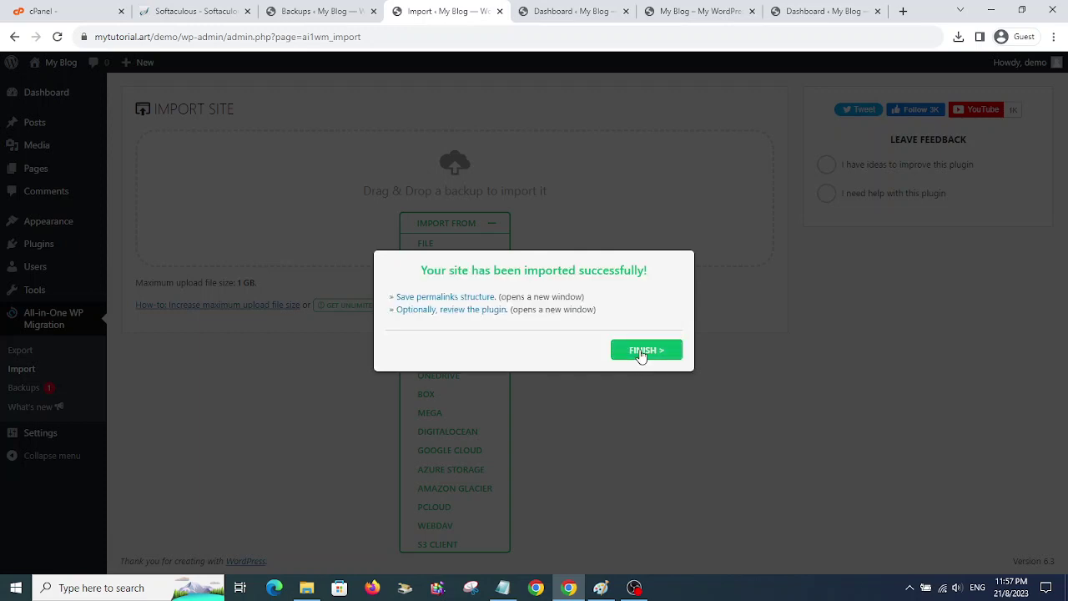
left_click(646, 351)
Open the demo site's homepage in a new tab and examine the imported design along the whole page.
mouse_move(52, 64)
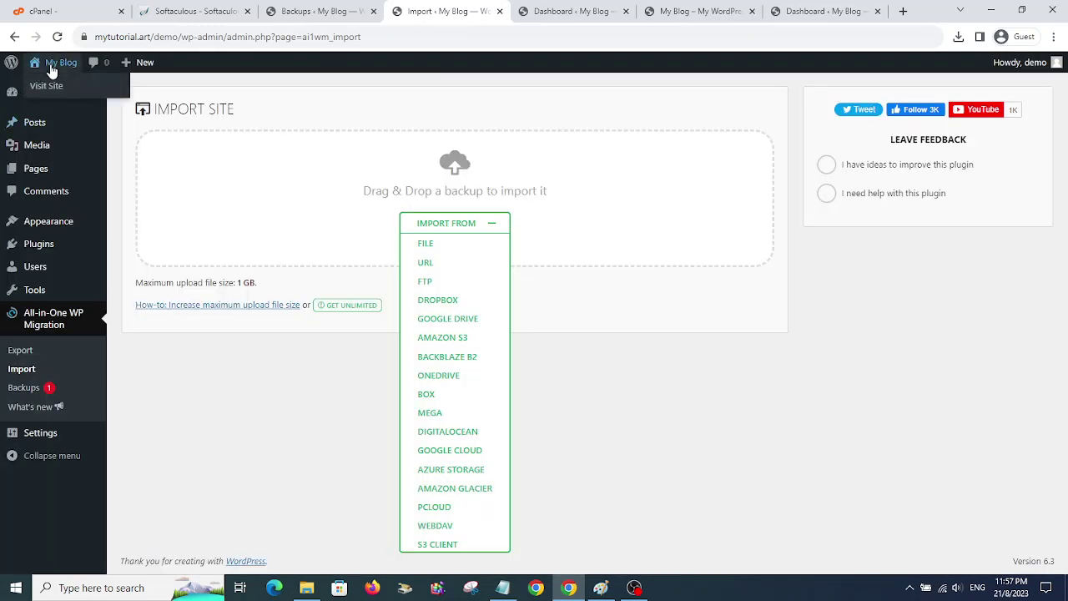
right_click(46, 90)
left_click(83, 92)
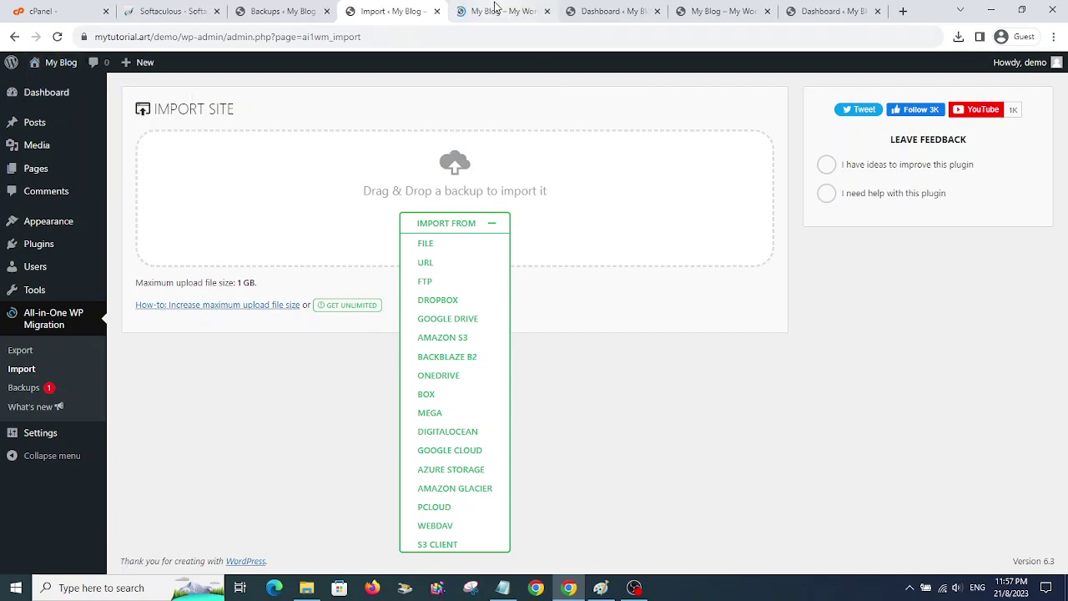
left_click(494, 11)
scroll(503, 193, "down", 20)
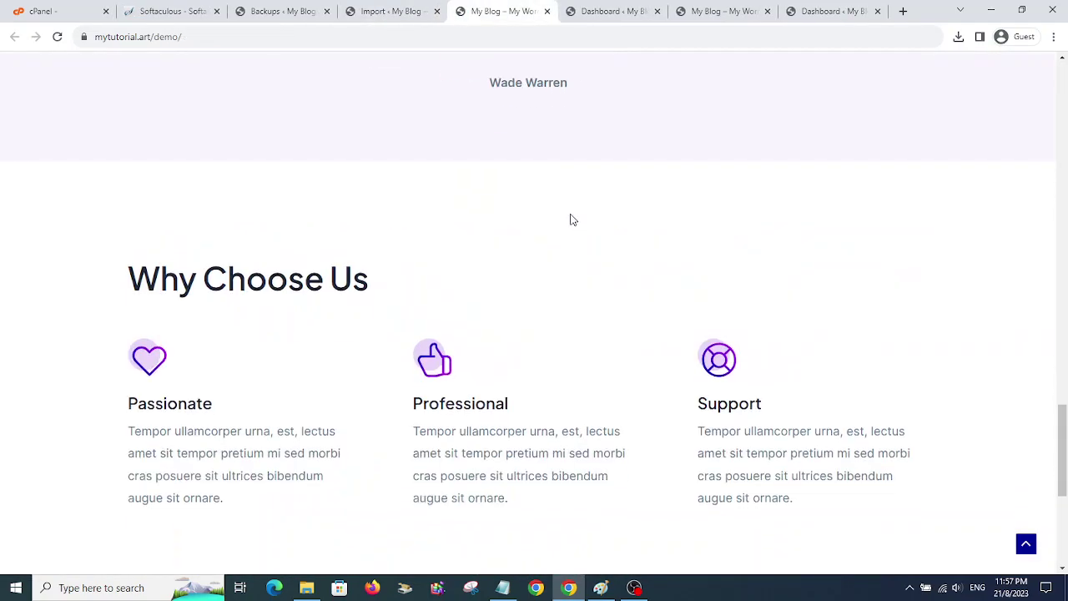
scroll(573, 219, "up", 20)
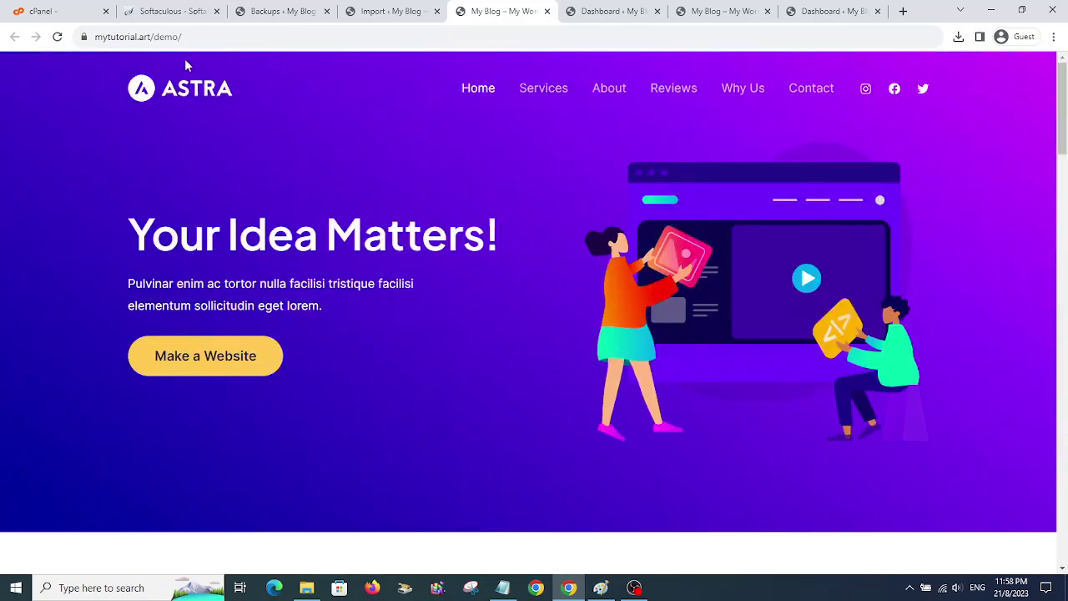
Compare the demo site's import page and the main site's backups page with the imported mytutorial.art/demo homepage.
left_click(420, 10)
mouse_move(62, 222)
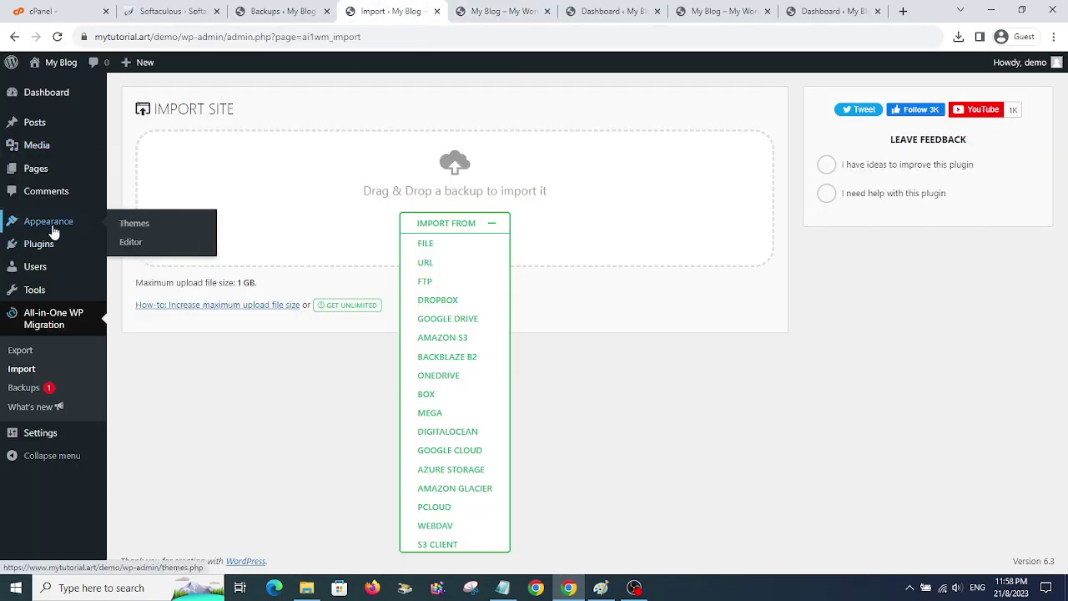
left_click(280, 12)
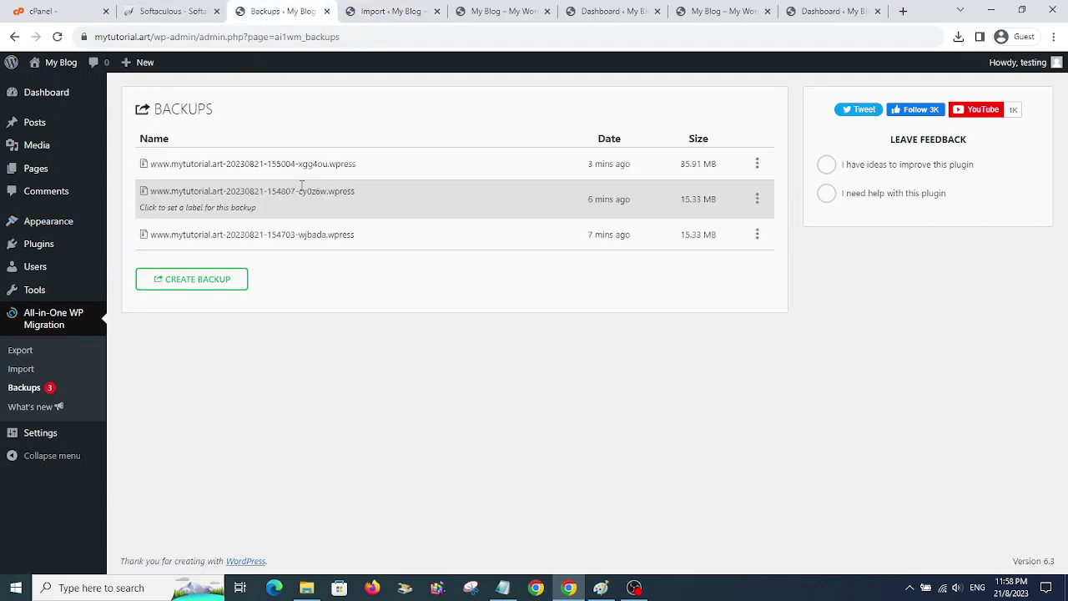
left_click(507, 12)
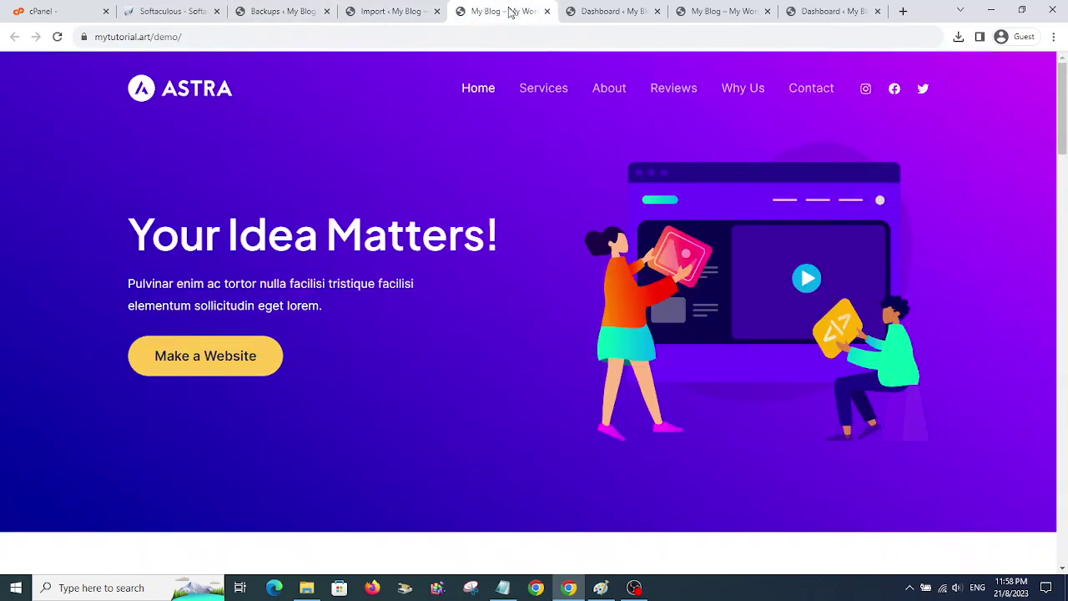
left_click(301, 11)
left_click(492, 8)
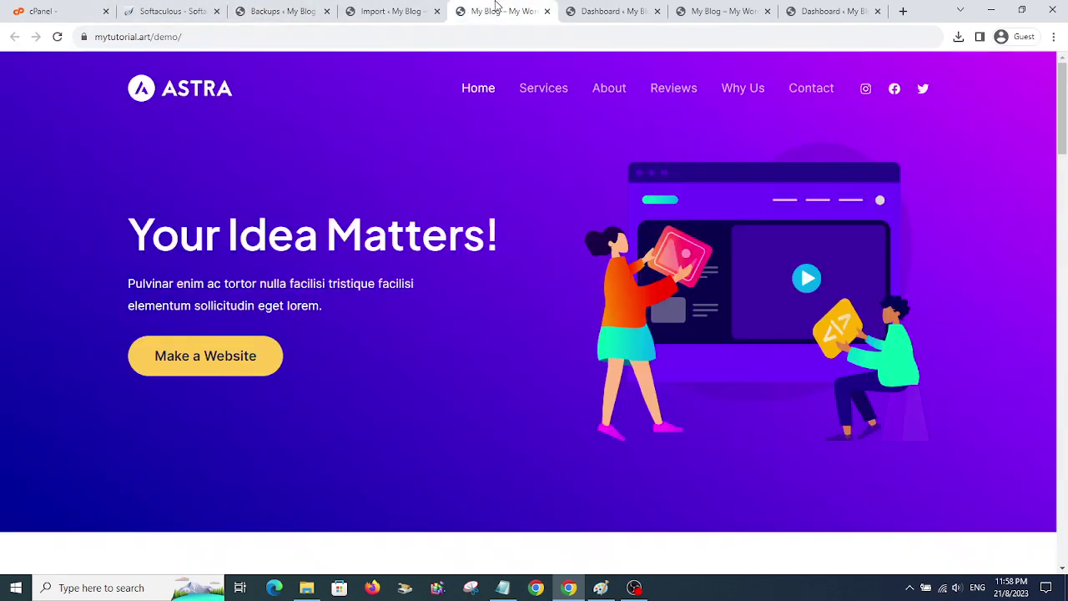
Examine the sections of the imported demo homepage, briefly checking back on the demo site's import page.
scroll(605, 75, "down", 8)
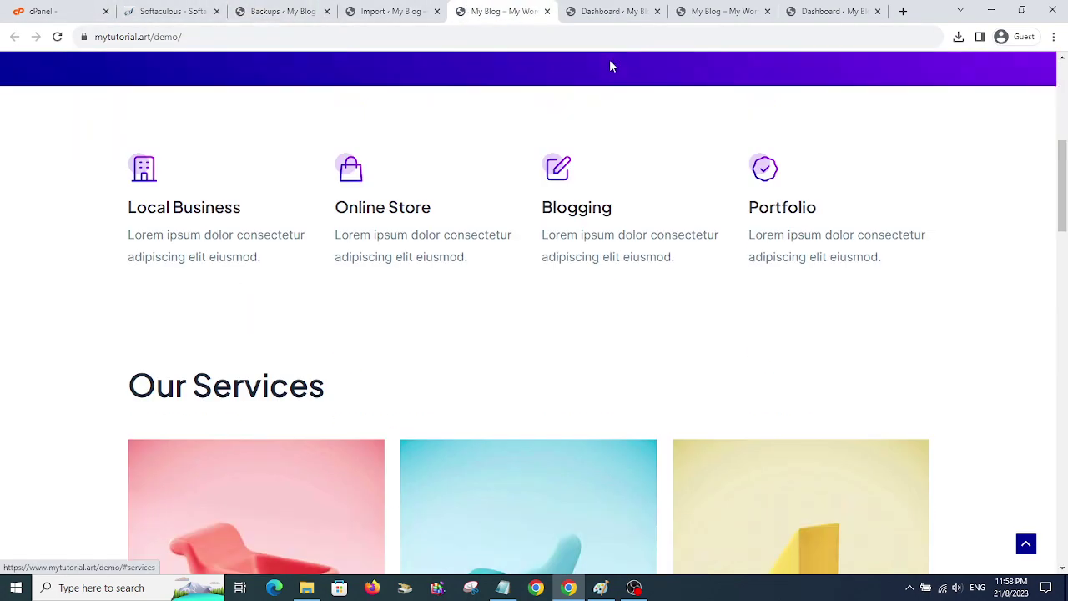
scroll(605, 78, "up", 8)
scroll(608, 81, "down", 12)
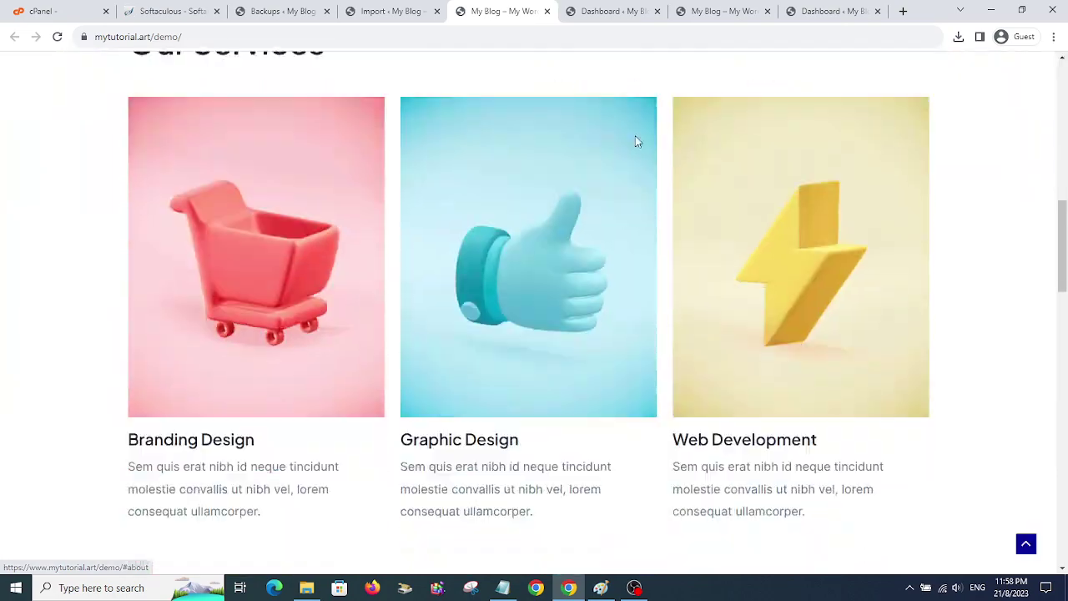
scroll(668, 196, "down", 4)
scroll(673, 188, "up", 18)
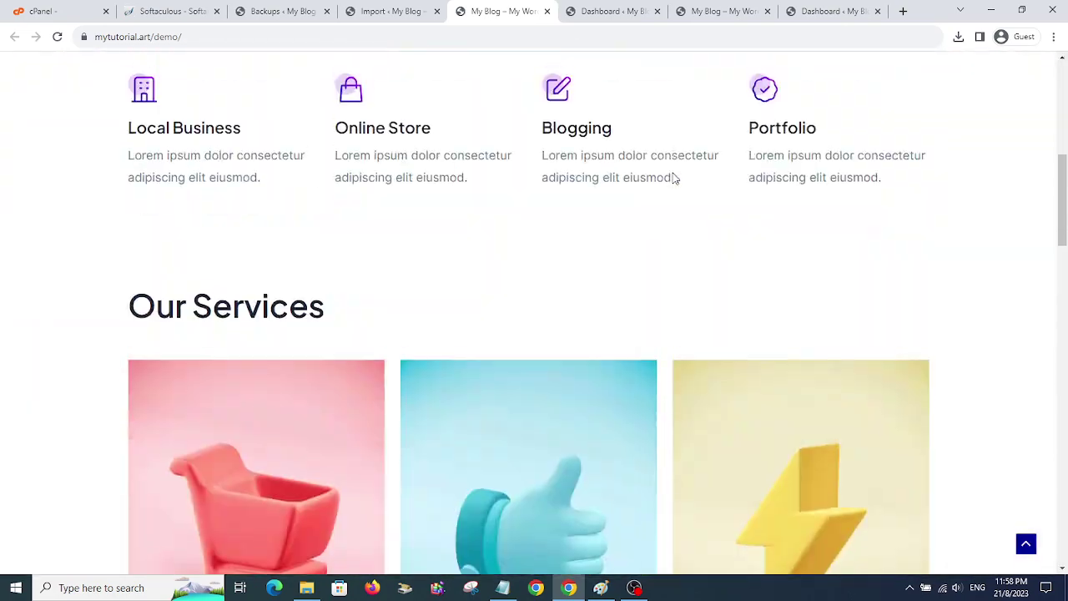
scroll(662, 100, "down", 12)
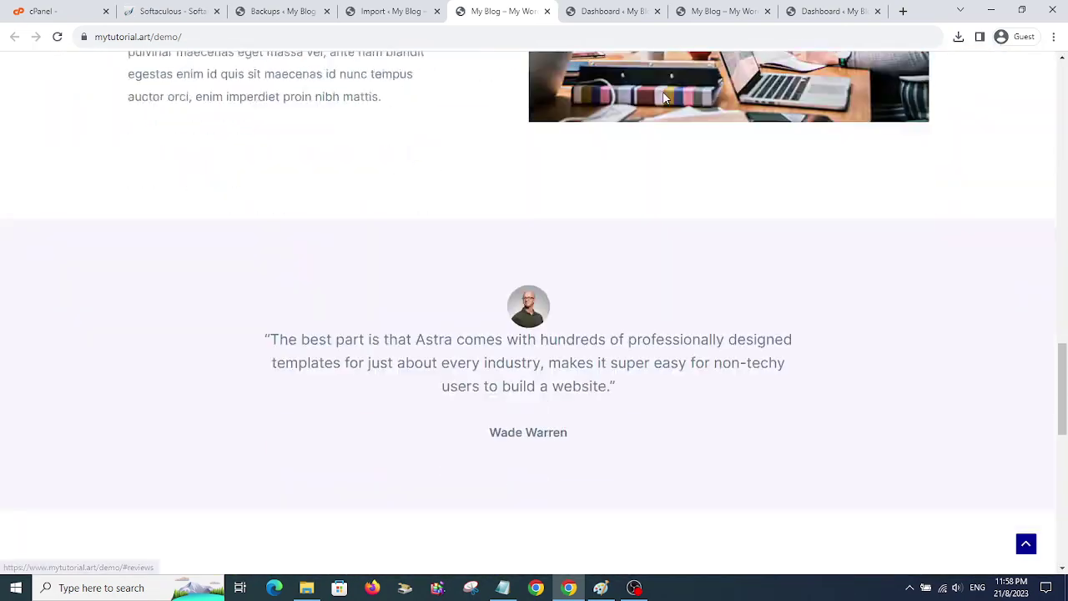
scroll(665, 98, "up", 9)
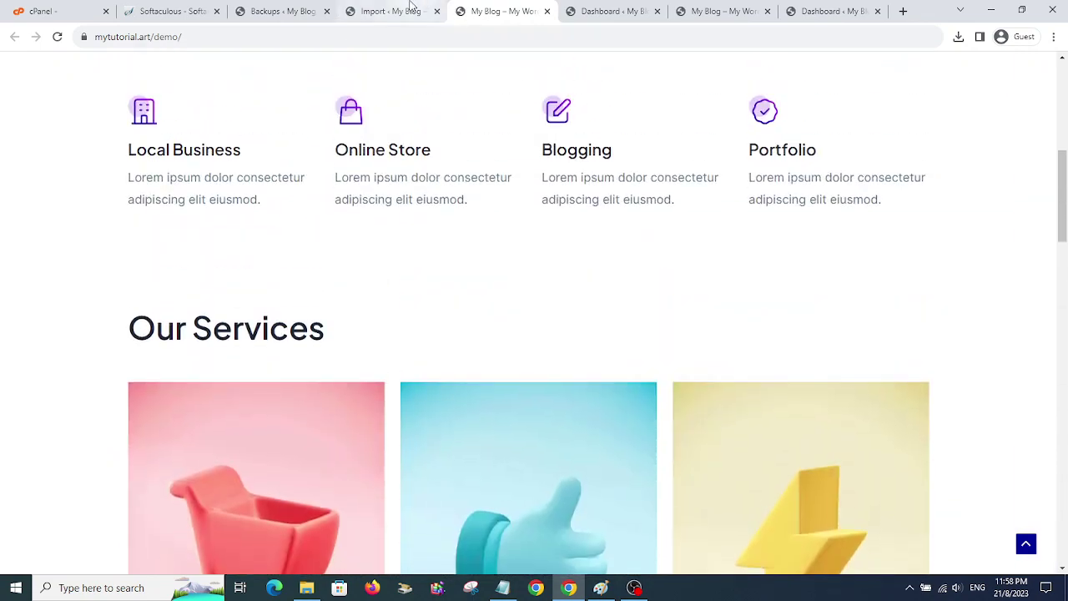
left_click(410, 10)
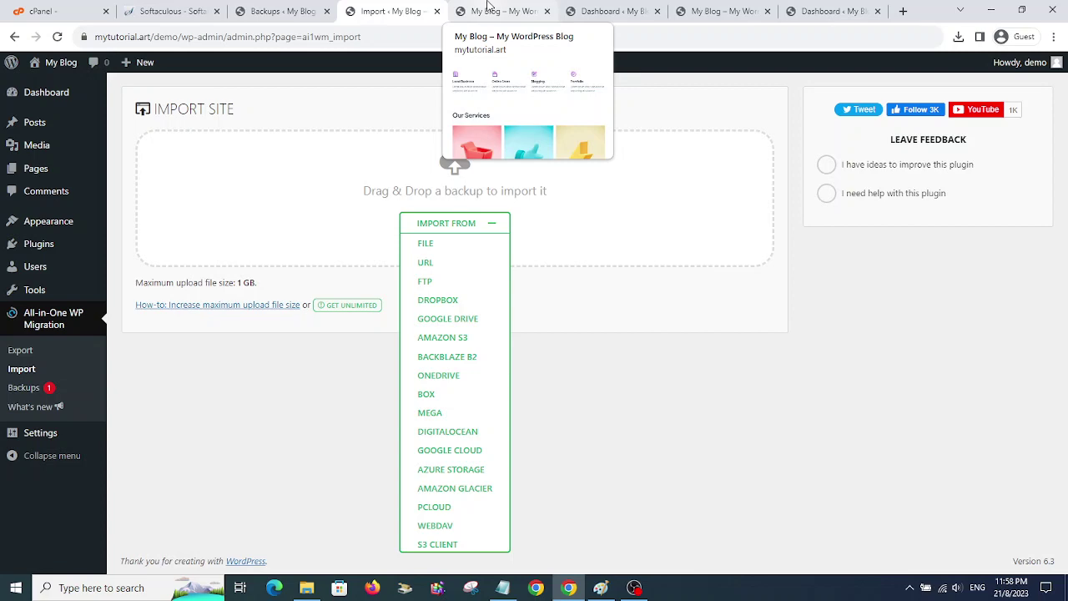
left_click(488, 10)
scroll(525, 136, "up", 6)
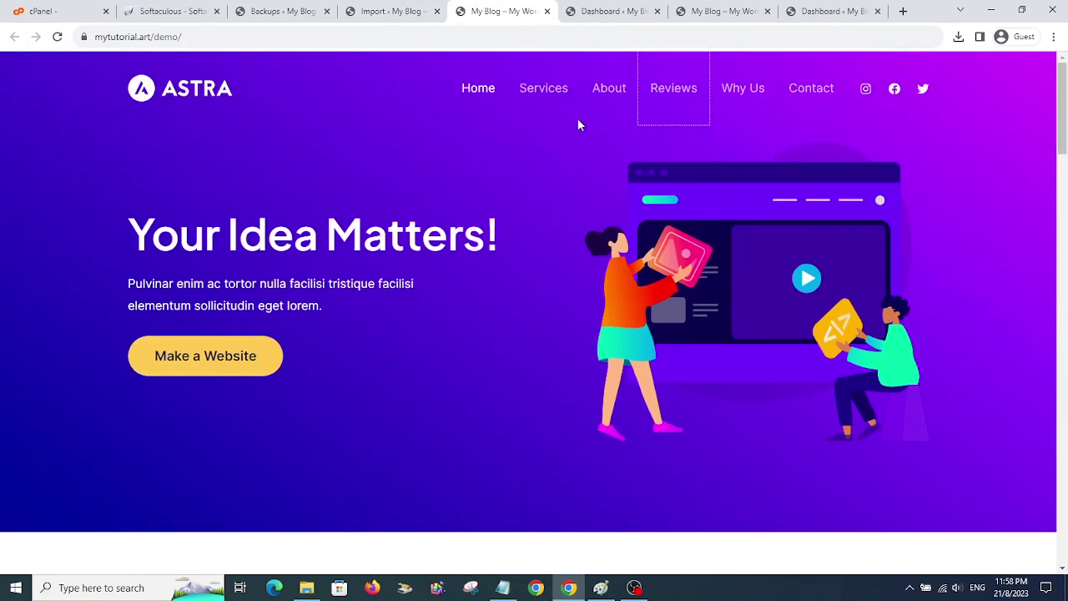
scroll(520, 92, "down", 5)
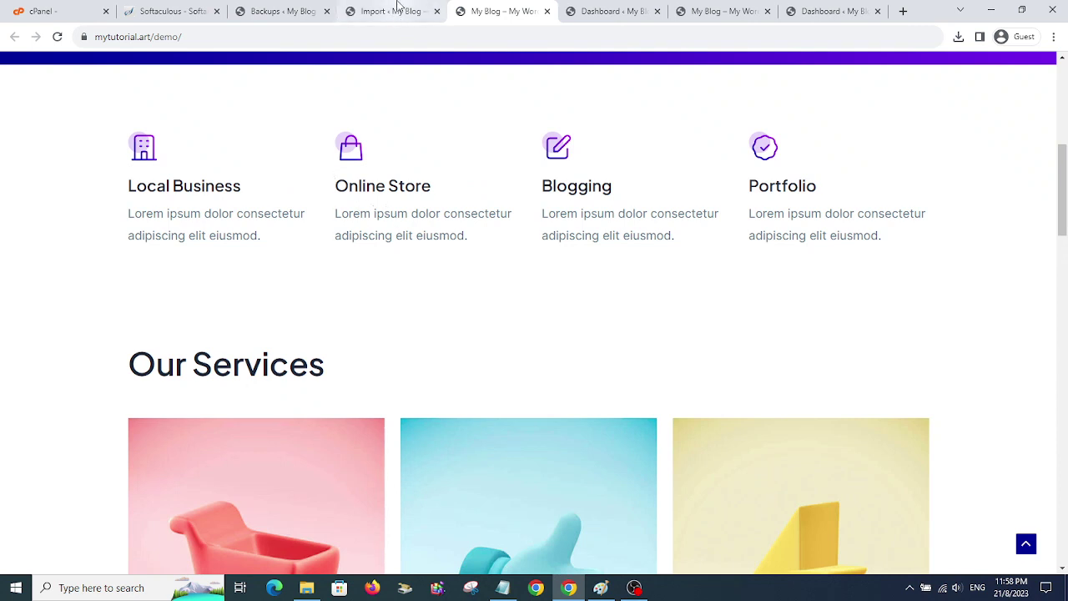
Highlight the mytutorial.art/wp-admin login address in the Notepad notes and view it against the main site's backups page.
left_click(396, 10)
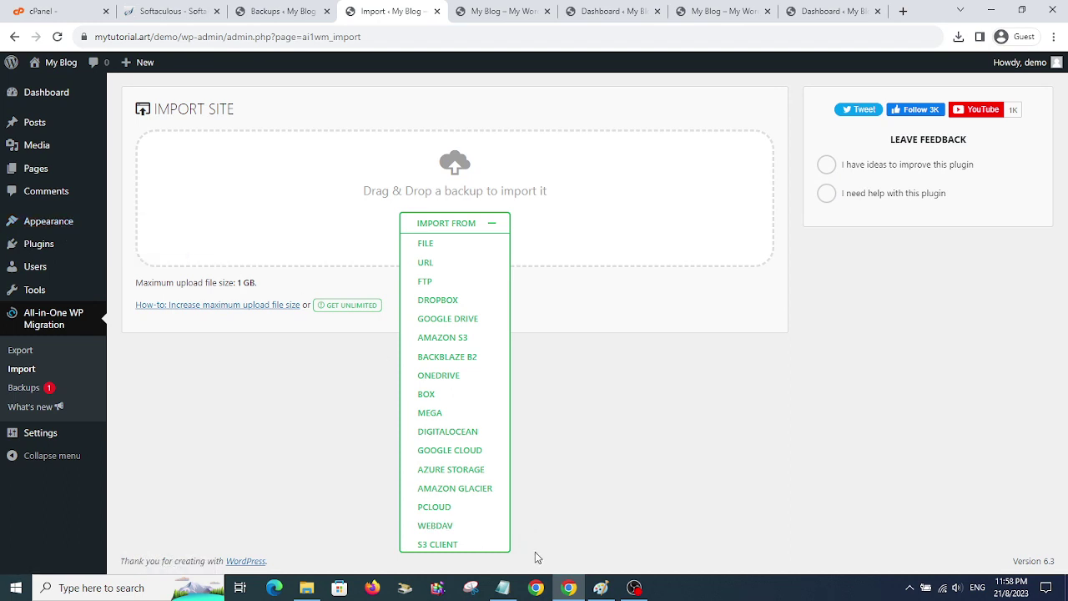
left_click(504, 588)
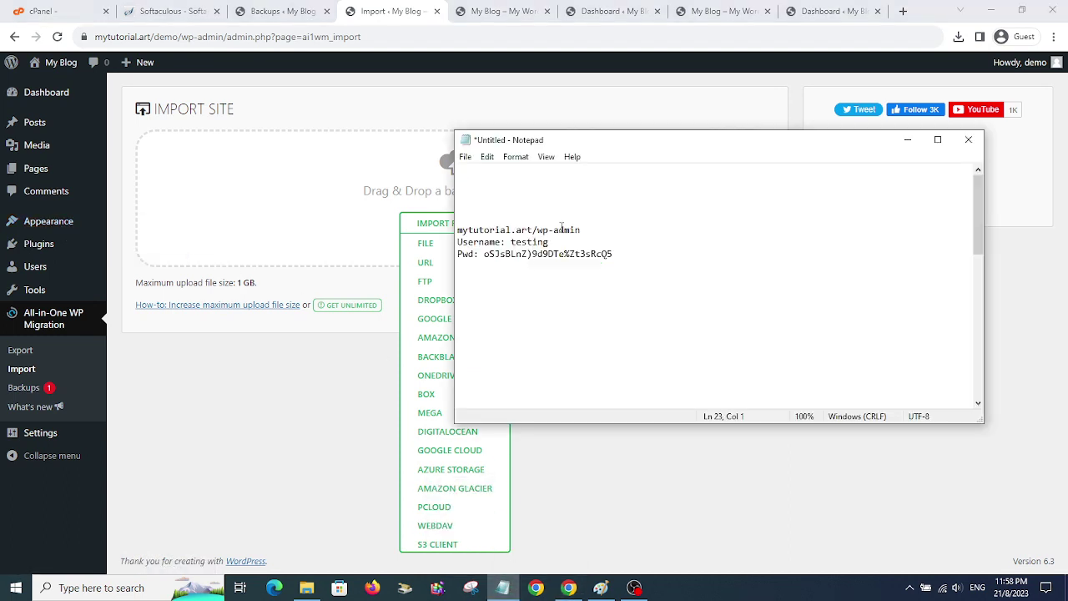
left_click_drag(588, 233, 460, 231)
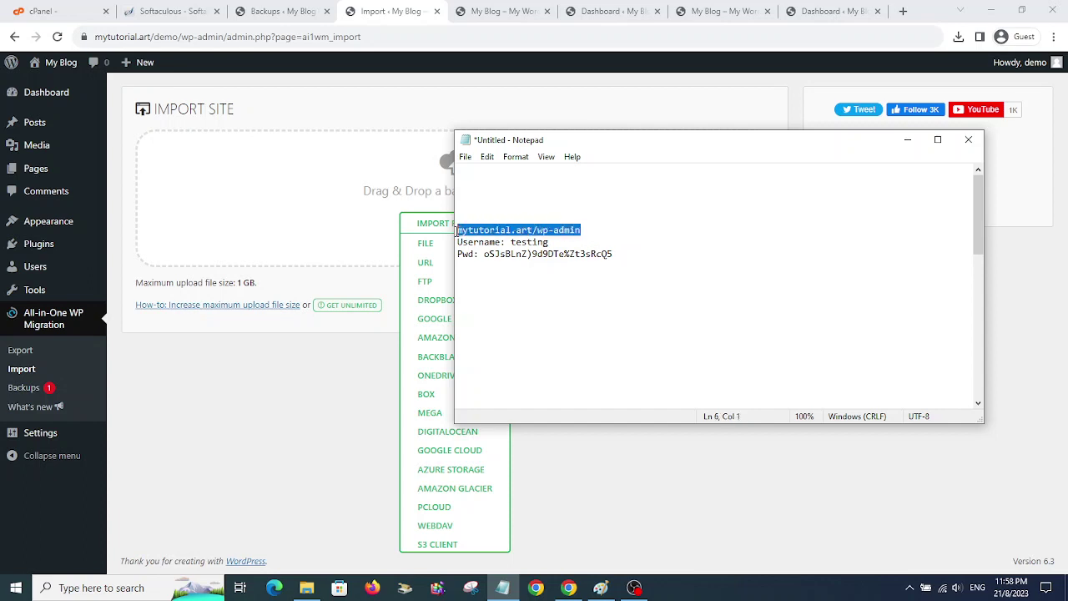
left_click(283, 11)
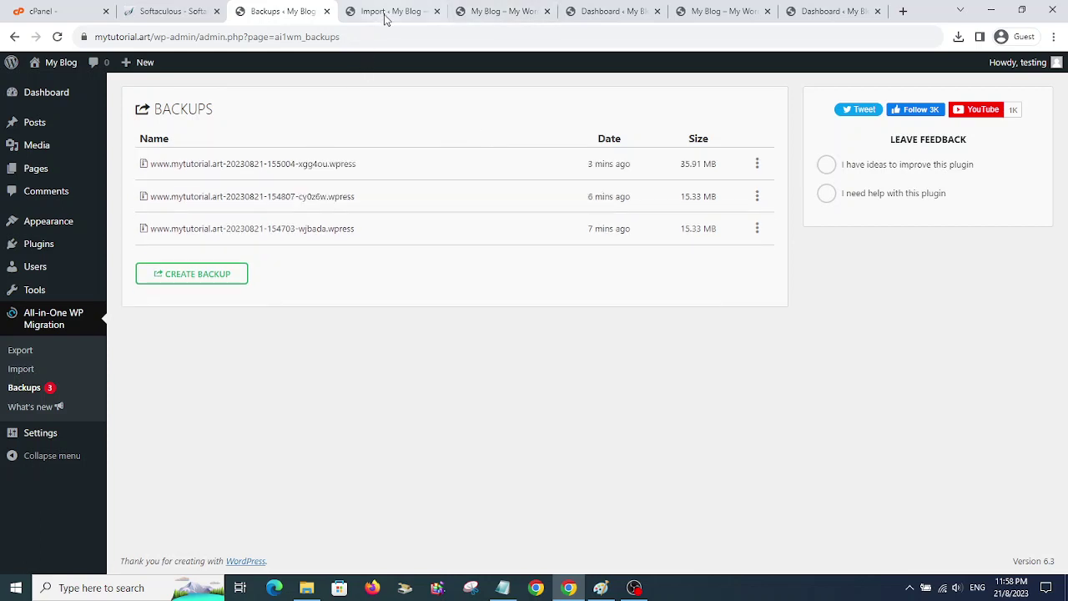
left_click(503, 587)
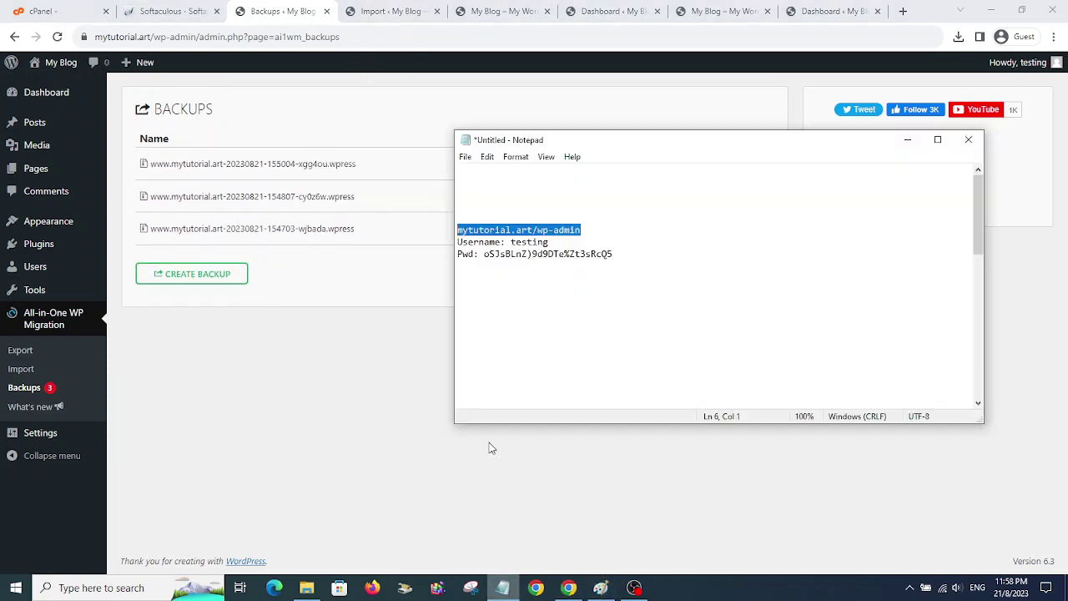
left_click(550, 227)
left_click_drag(593, 228, 458, 231)
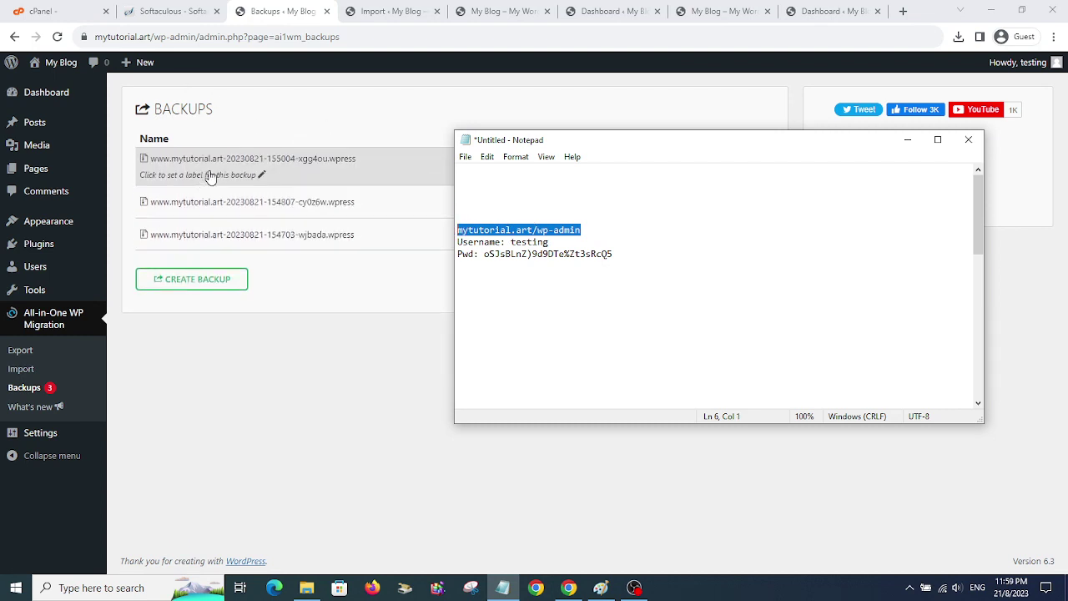
Open the demo site's theme management and enter the main site's username testing from the Notepad notes in the login form.
left_click(400, 7)
left_click(401, 8)
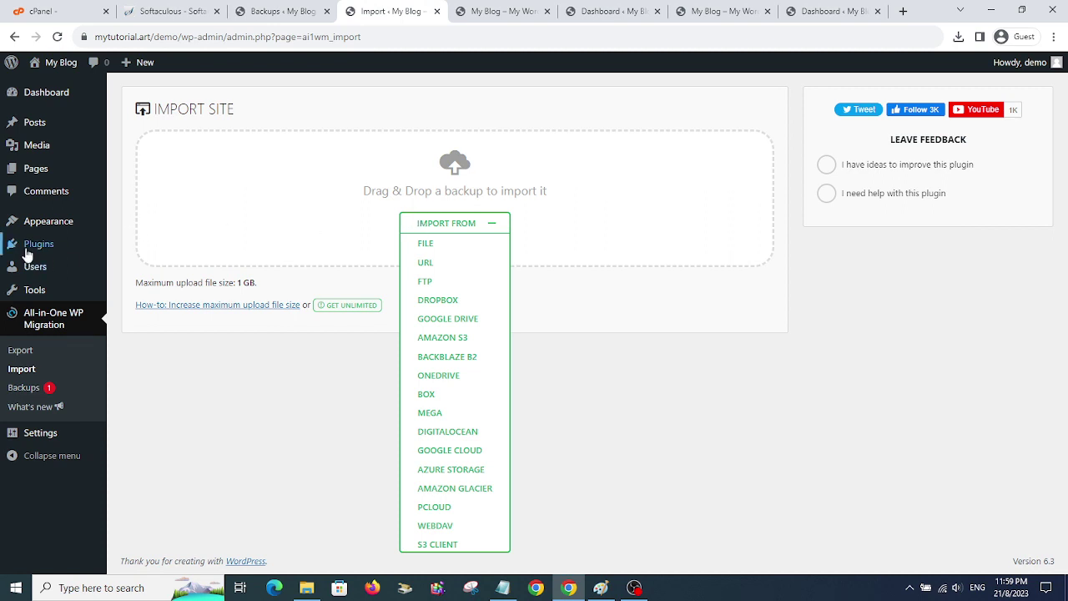
left_click(34, 224)
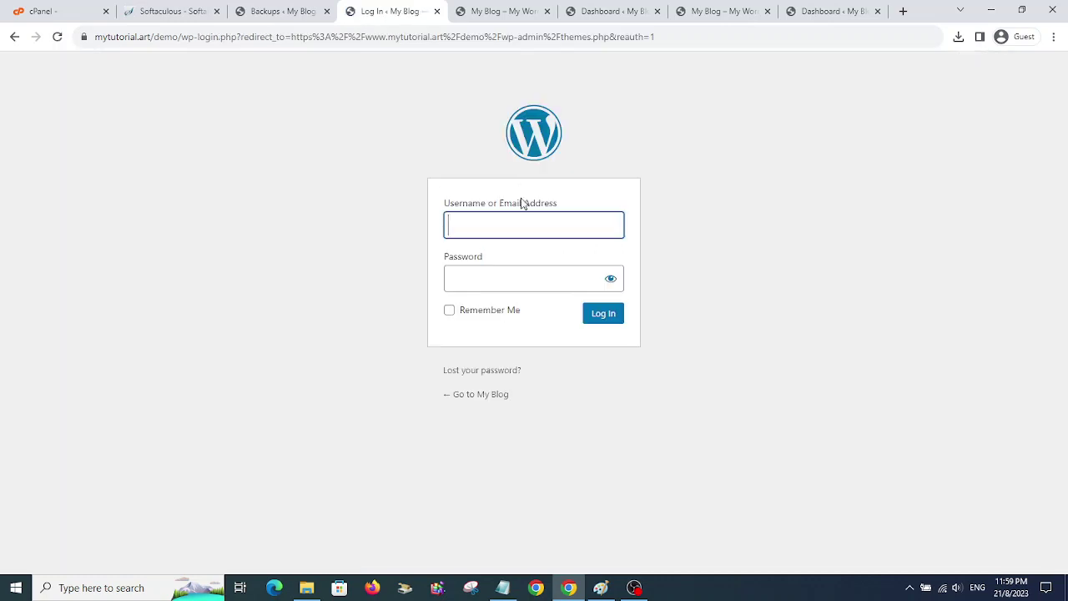
left_click(502, 588)
left_click_drag(550, 242, 514, 247)
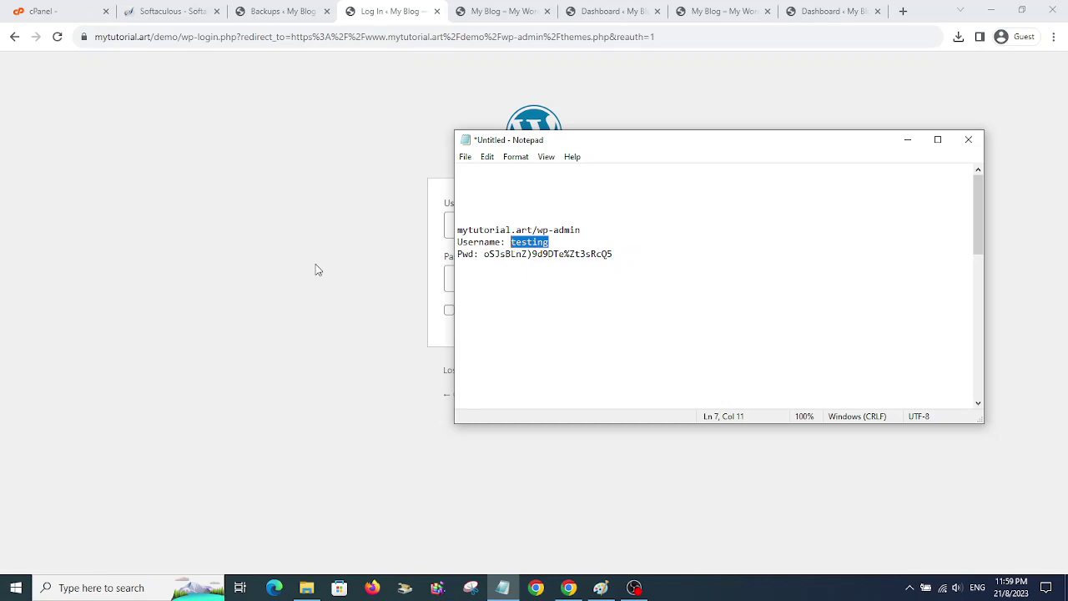
left_click(321, 269)
left_click(474, 231)
type("testing")
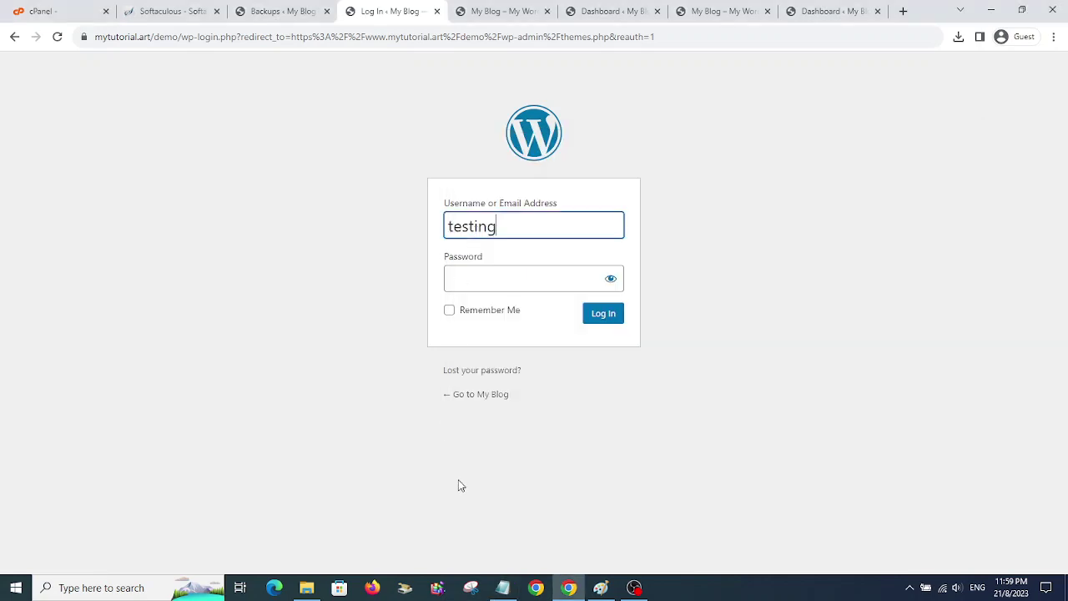
Copy the account password from the Notepad notes into the password field, log in and look over the installed themes.
left_click(504, 588)
left_click_drag(484, 255, 595, 263)
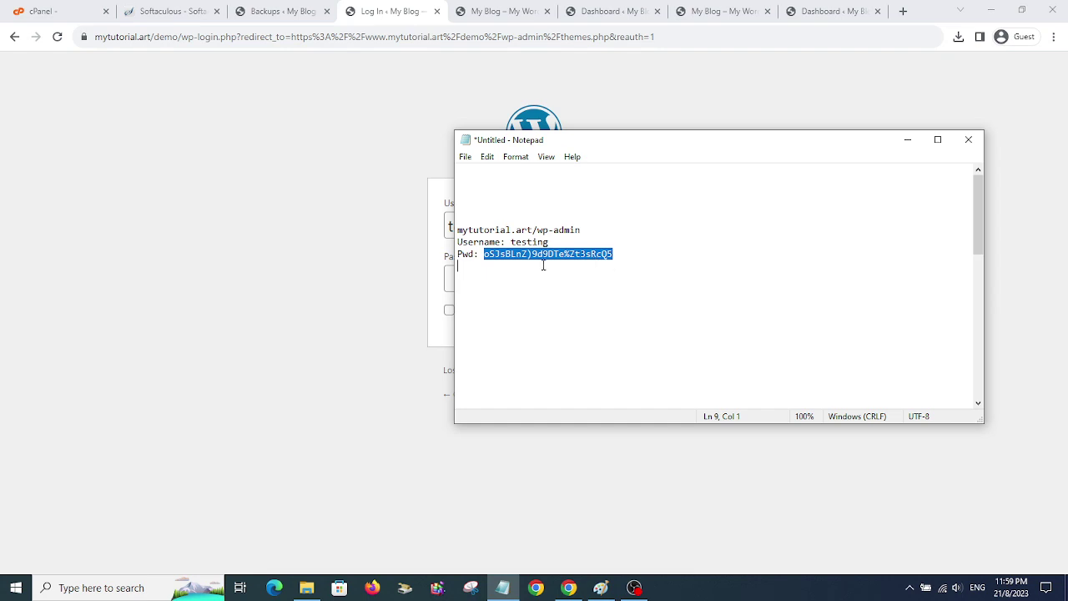
left_click(326, 290)
left_click(503, 286)
key("ctrl+v")
left_click(588, 317)
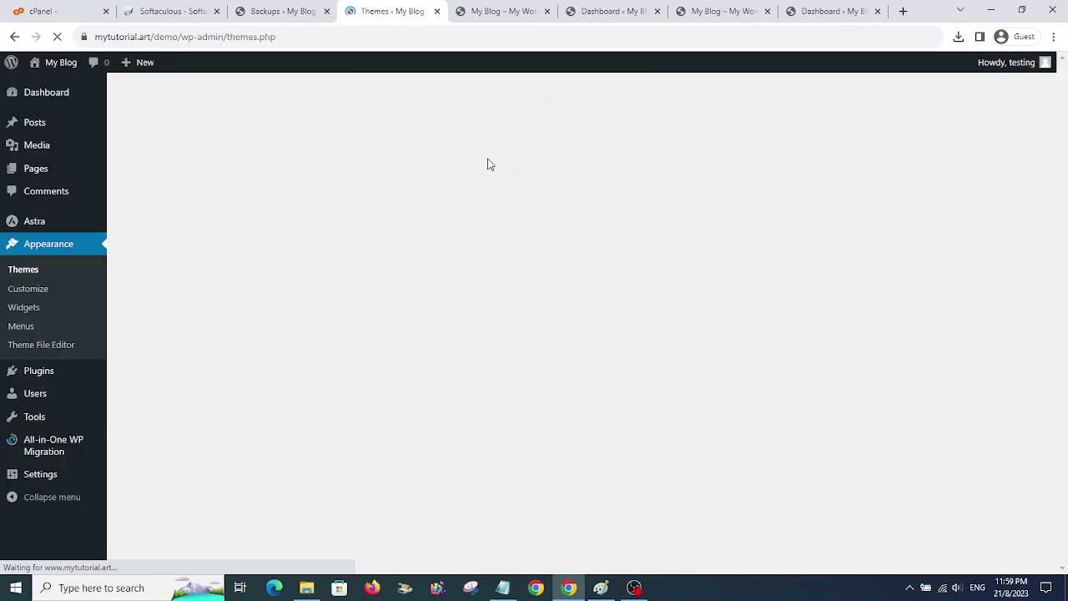
scroll(447, 193, "down", 2)
scroll(448, 193, "up", 2)
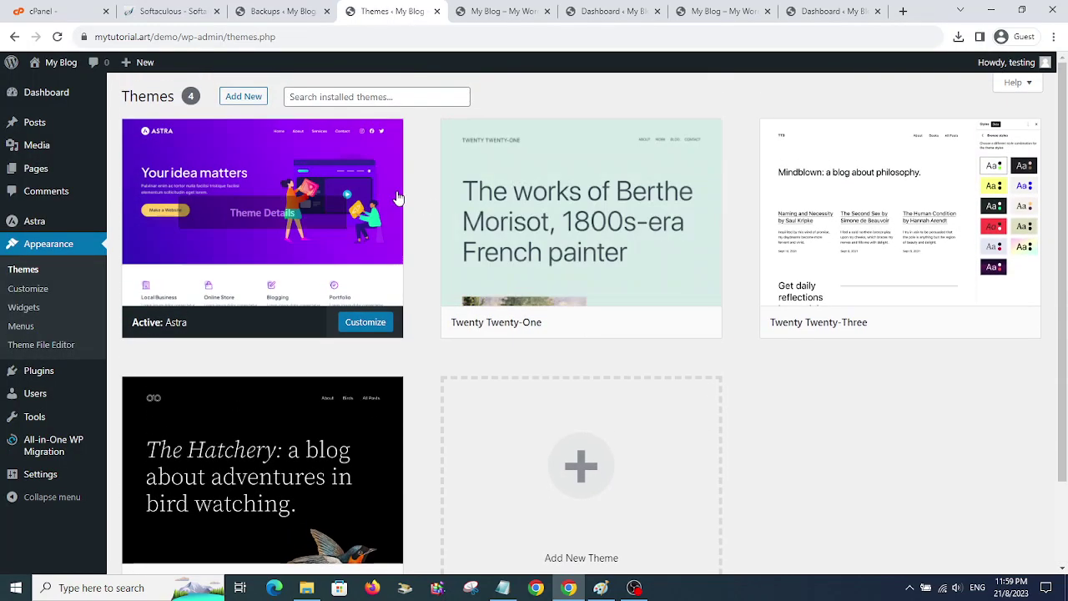
Locate the mytutorial.art/demo entry in Softaculous's list of WordPress installations, checking back on the demo site's themes page.
left_click(145, 7)
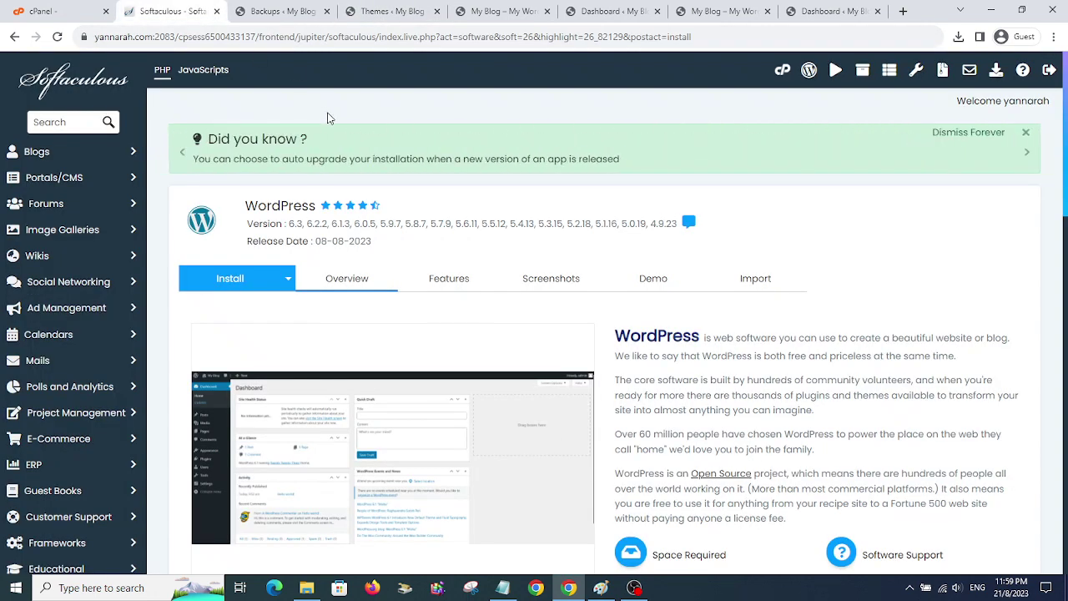
scroll(329, 117, "down", 15)
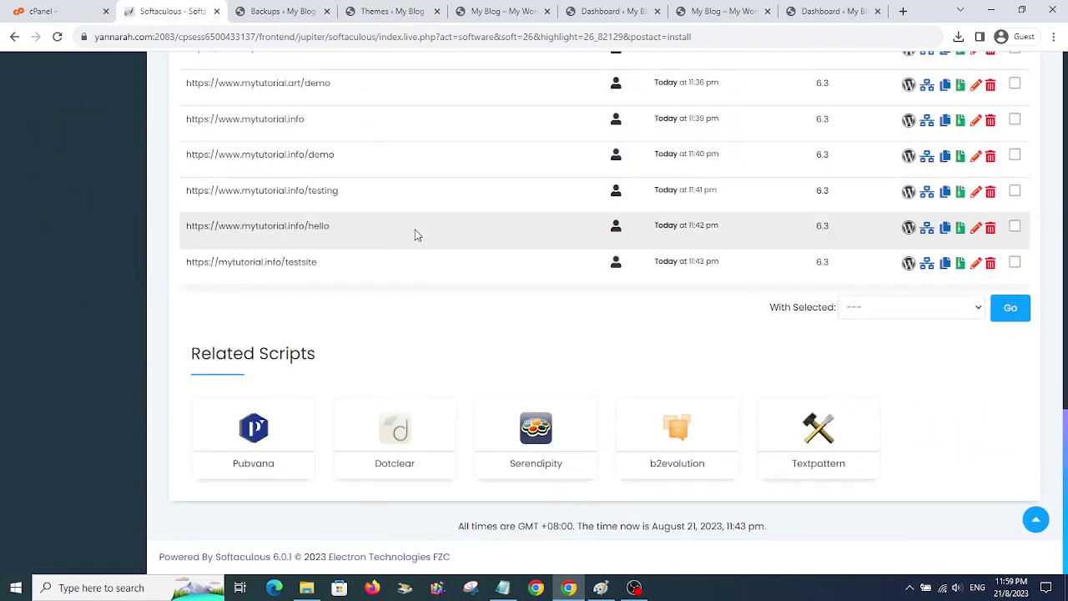
left_click(409, 7)
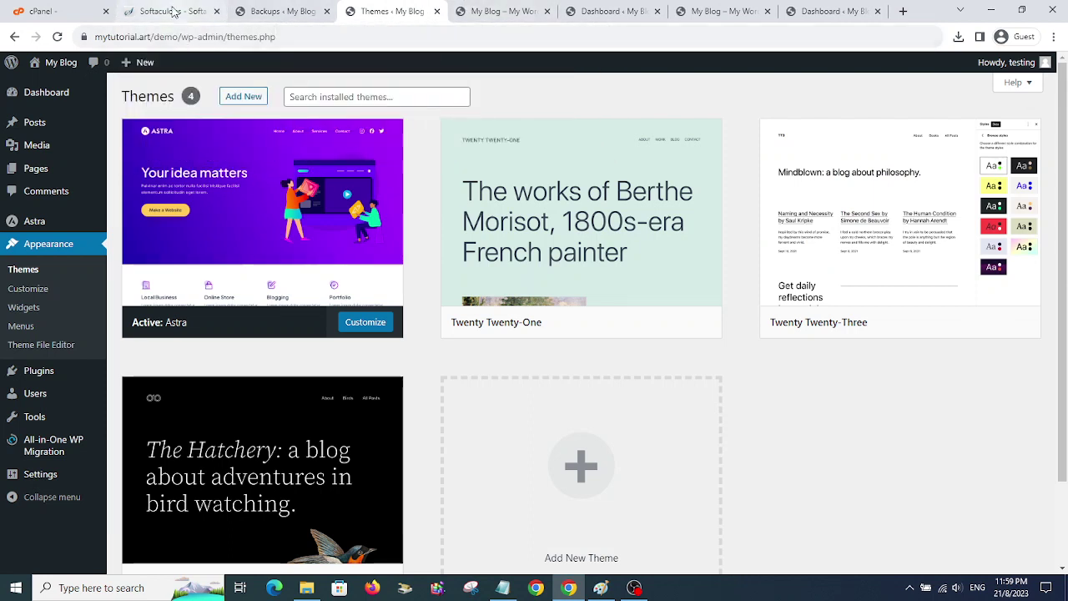
left_click(172, 11)
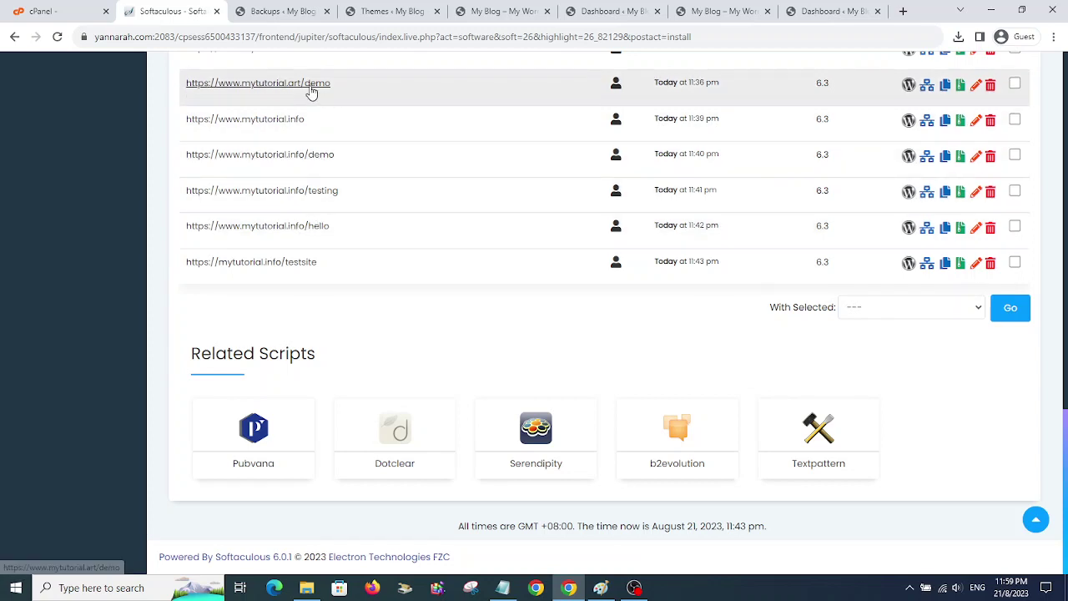
Log in as admin from the mytutorial.art/demo installation entry, review the demo dashboard and close its tab.
left_click(616, 83)
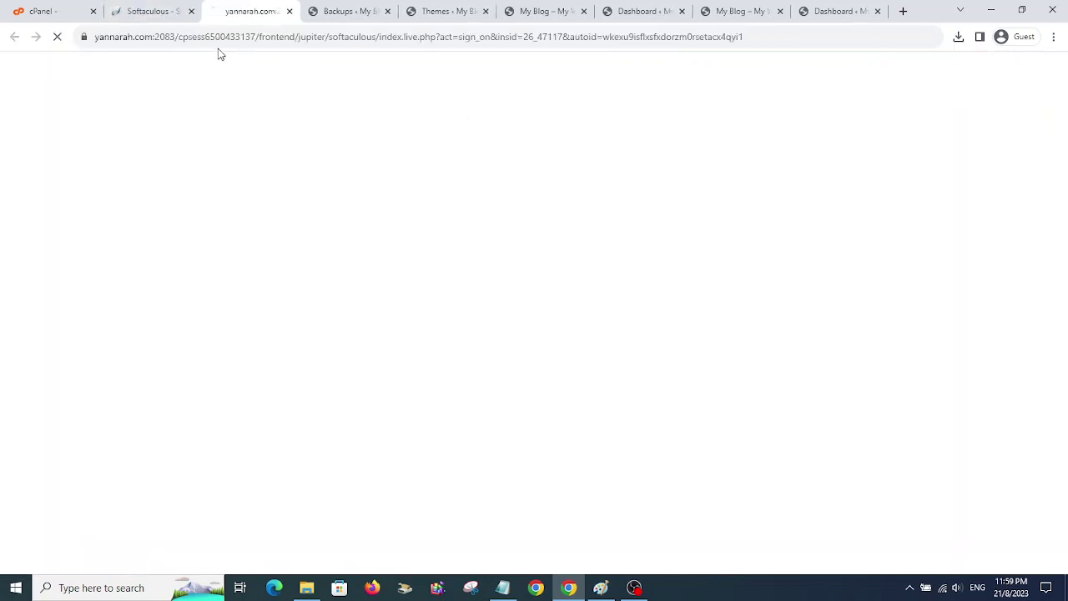
left_click(150, 11)
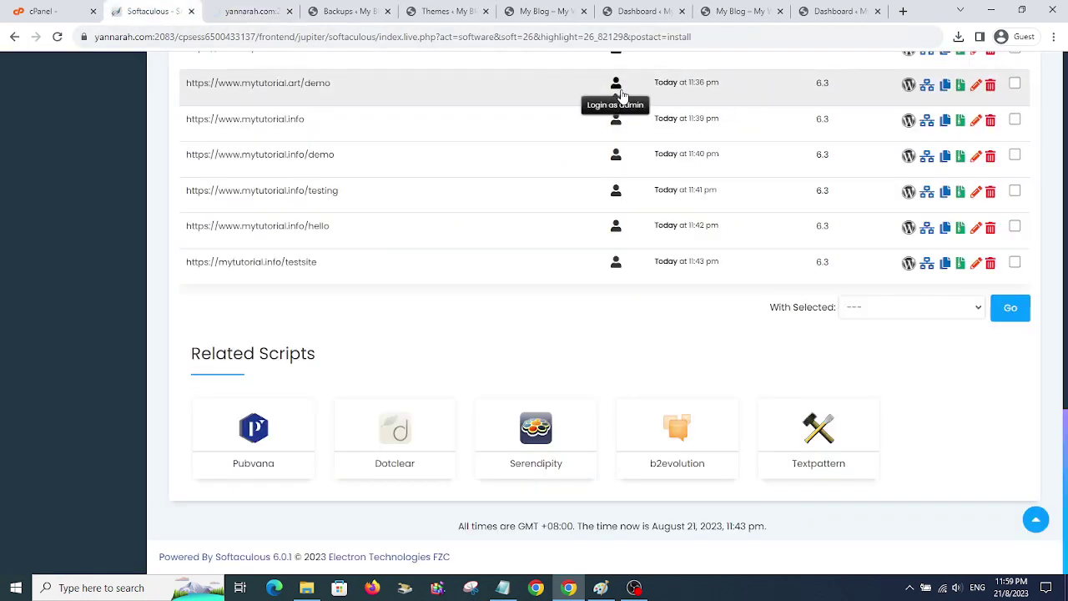
left_click(618, 86)
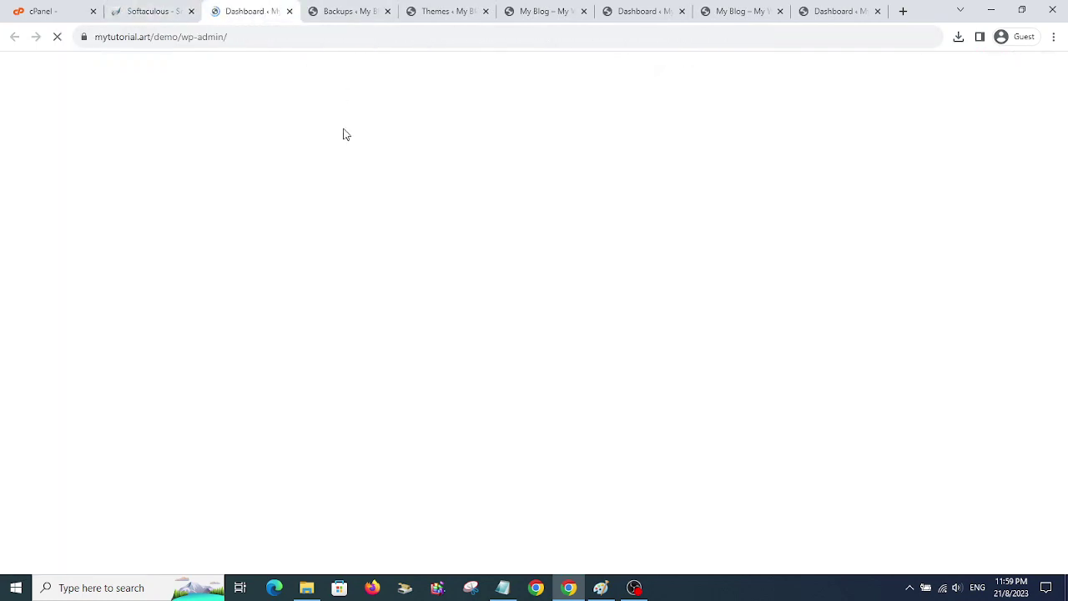
scroll(353, 136, "down", 6)
scroll(362, 172, "up", 4)
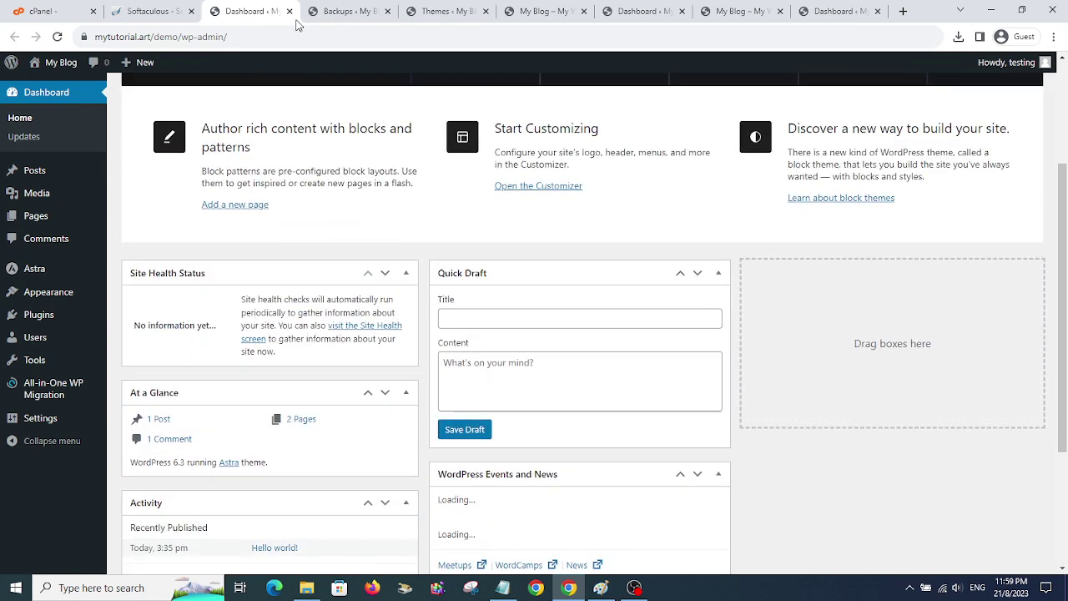
left_click(292, 11)
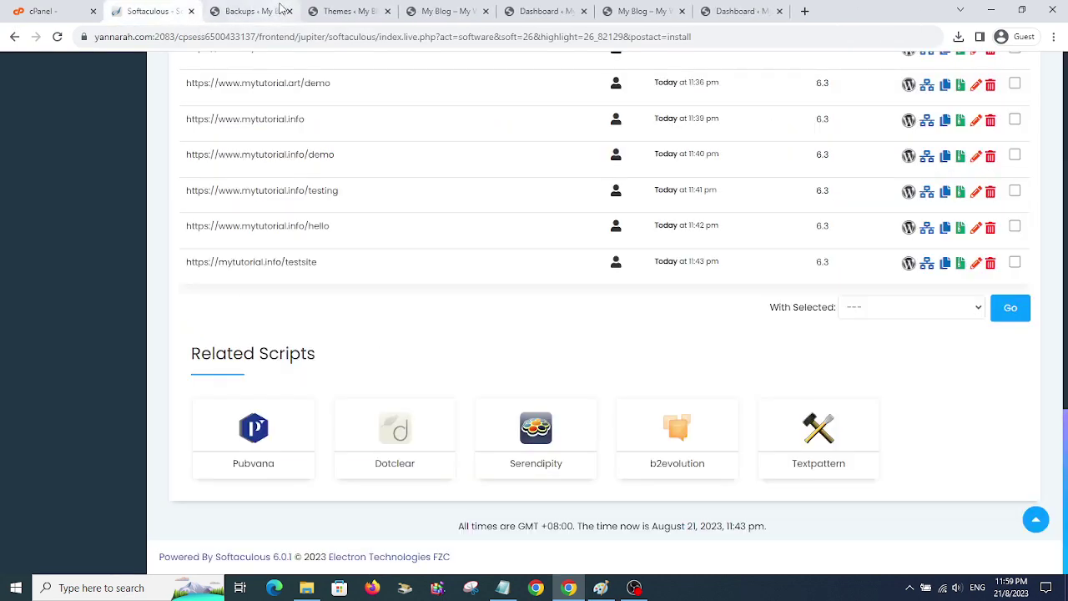
View the main site's backups page and the demo site's themes page, ending on the mytutorial.art/demo homepage.
left_click(274, 10)
left_click(334, 11)
left_click(436, 10)
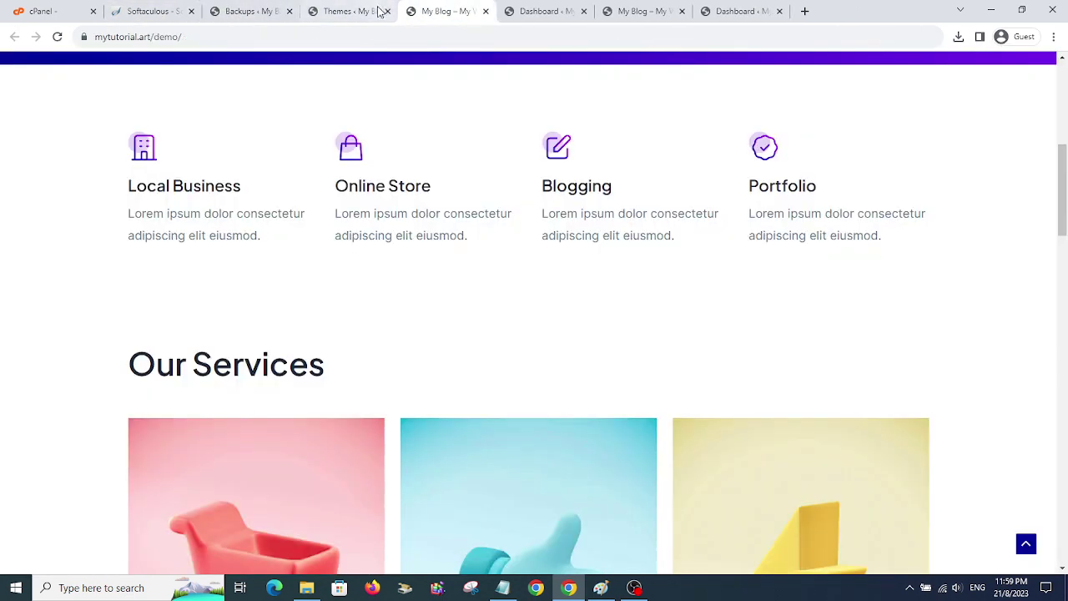
Check the main site's backups page, open the demo site's homepage in a new tab from its themes page, and close that tab after viewing.
left_click(350, 10)
key("ctrl+Page_Up")
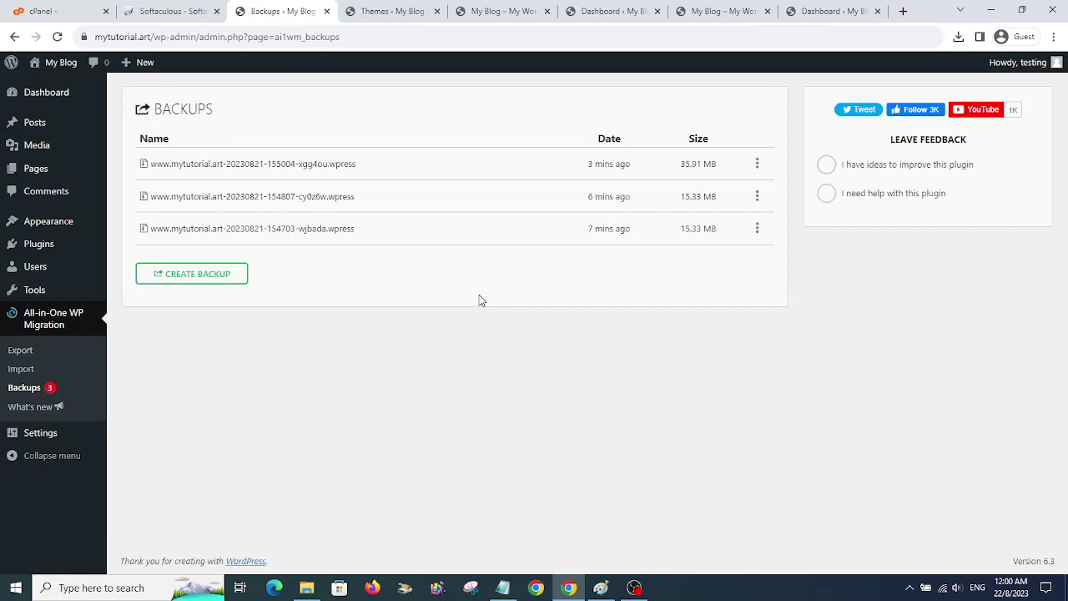
left_click(357, 12)
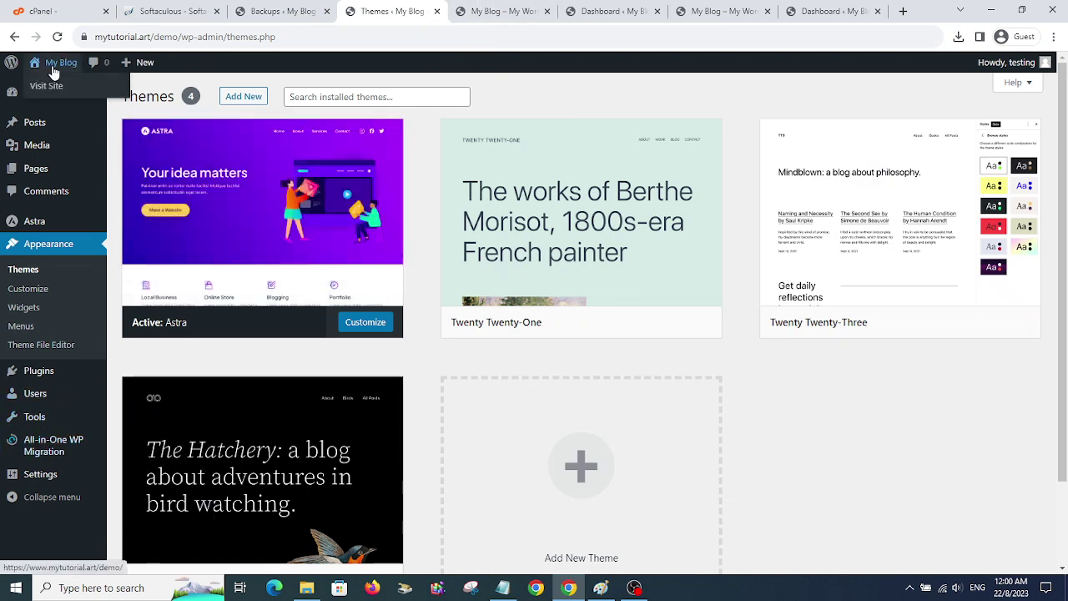
mouse_move(52, 67)
right_click(64, 85)
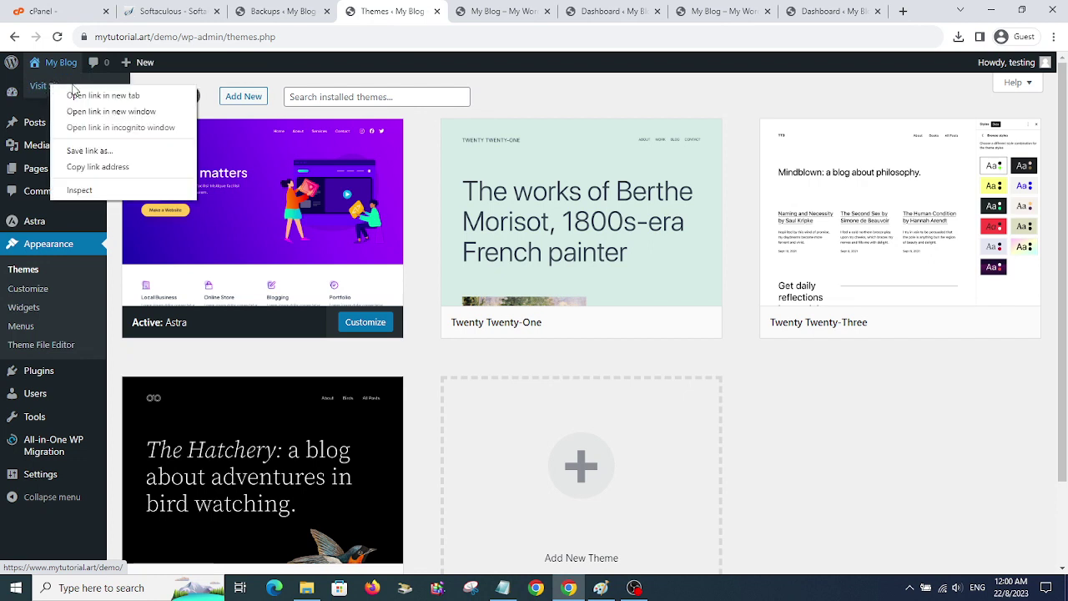
left_click(92, 93)
left_click(442, 11)
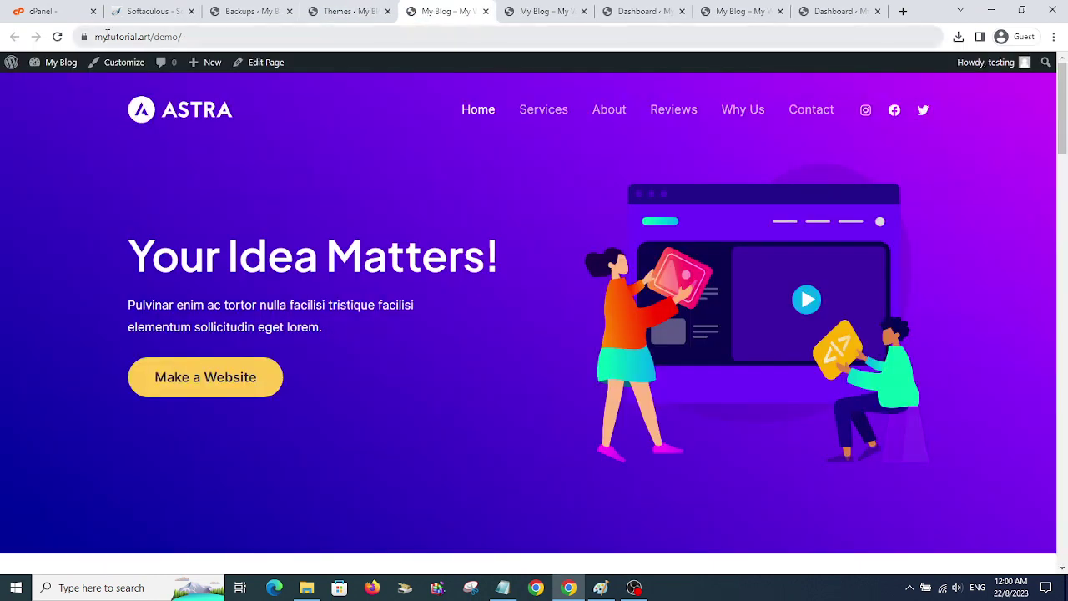
left_click(486, 11)
Compare the main site's backups page with the demo homepage, then inspect the domain in the mytutorial.info dashboard's address.
left_click(250, 10)
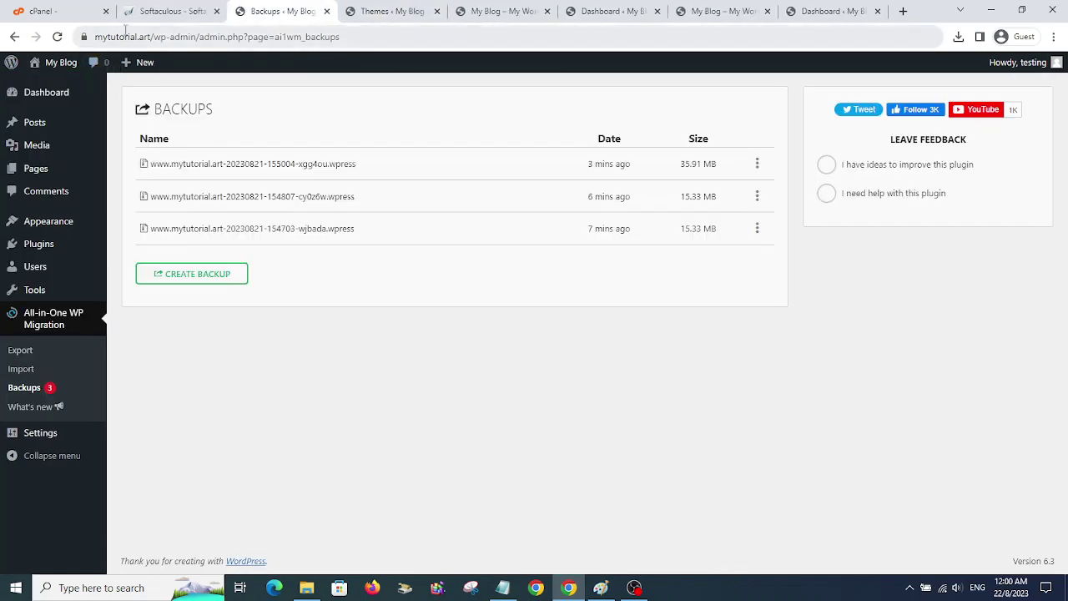
key("ctrl+Tab")
key("ctrl+Tab")
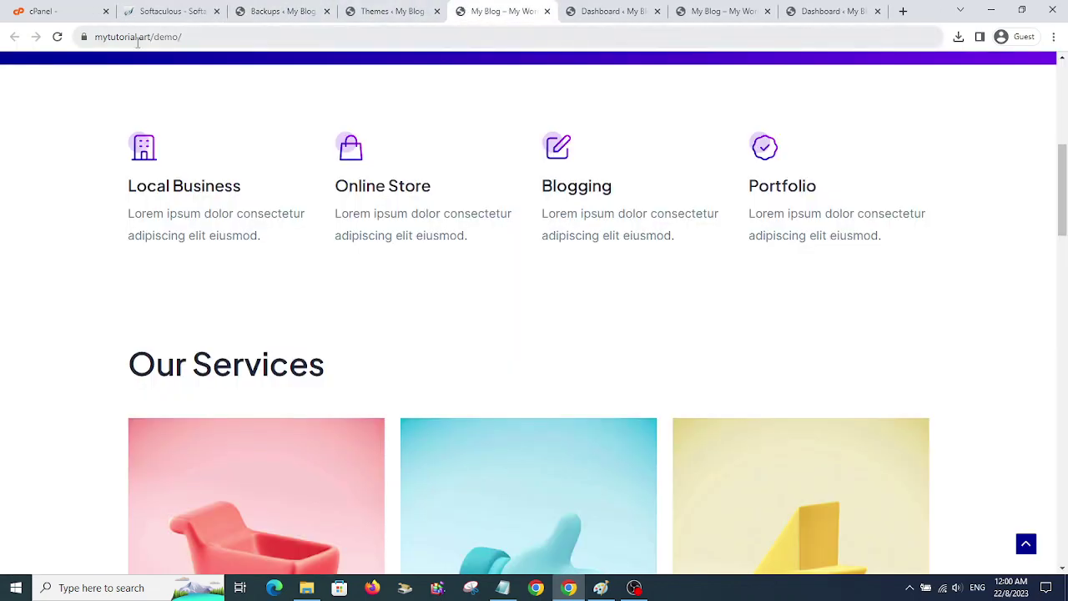
left_click(605, 11)
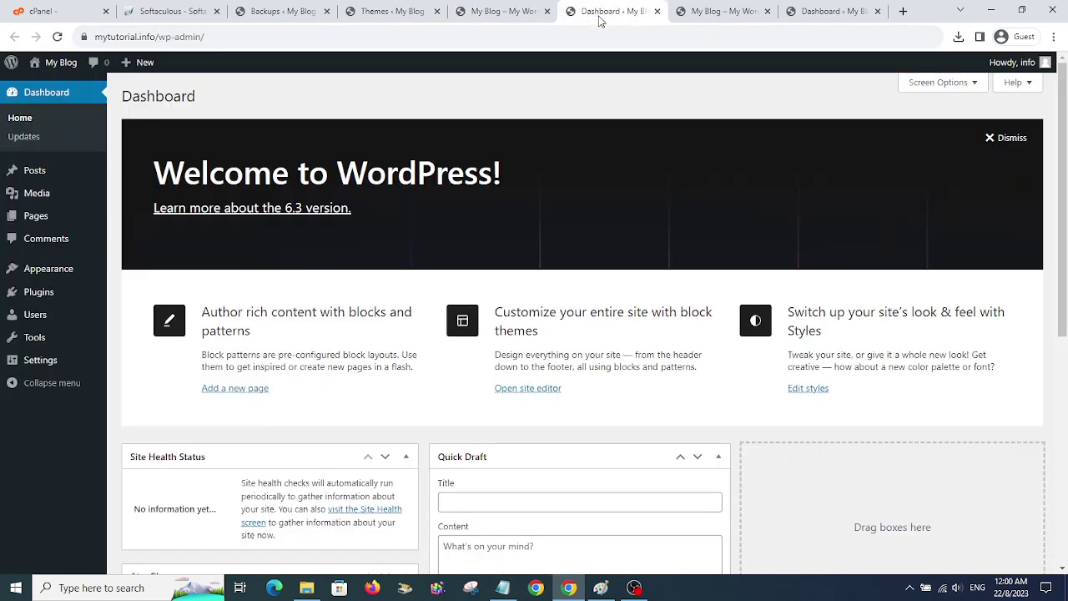
left_click(134, 37)
left_click_drag(207, 36, 155, 42)
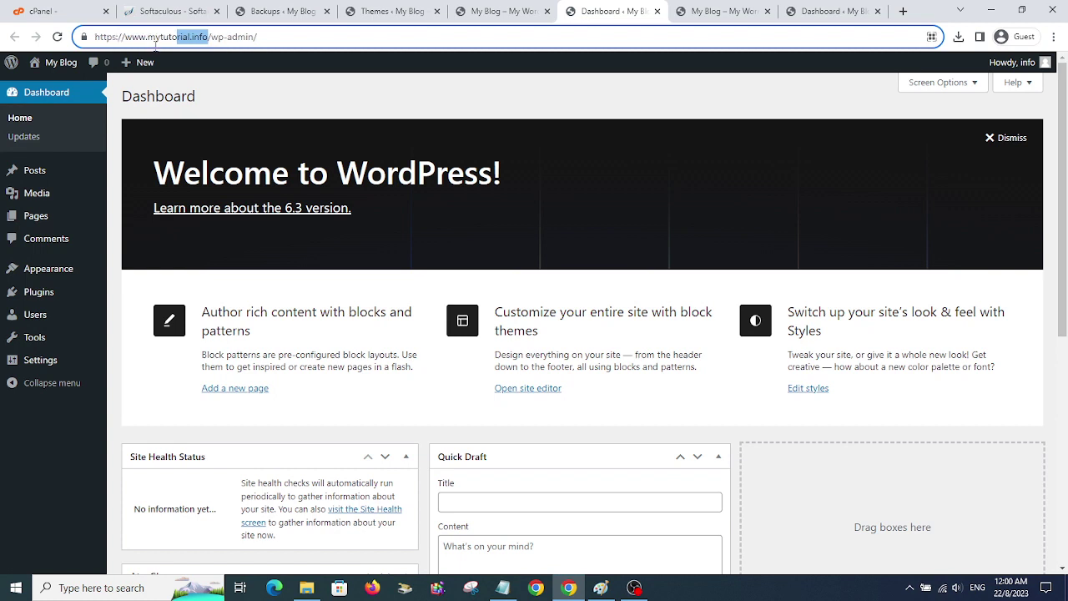
Search for the plugin "all in one migration" on mytutorial.info, then install and activate All-in-One WP Migration.
mouse_move(35, 296)
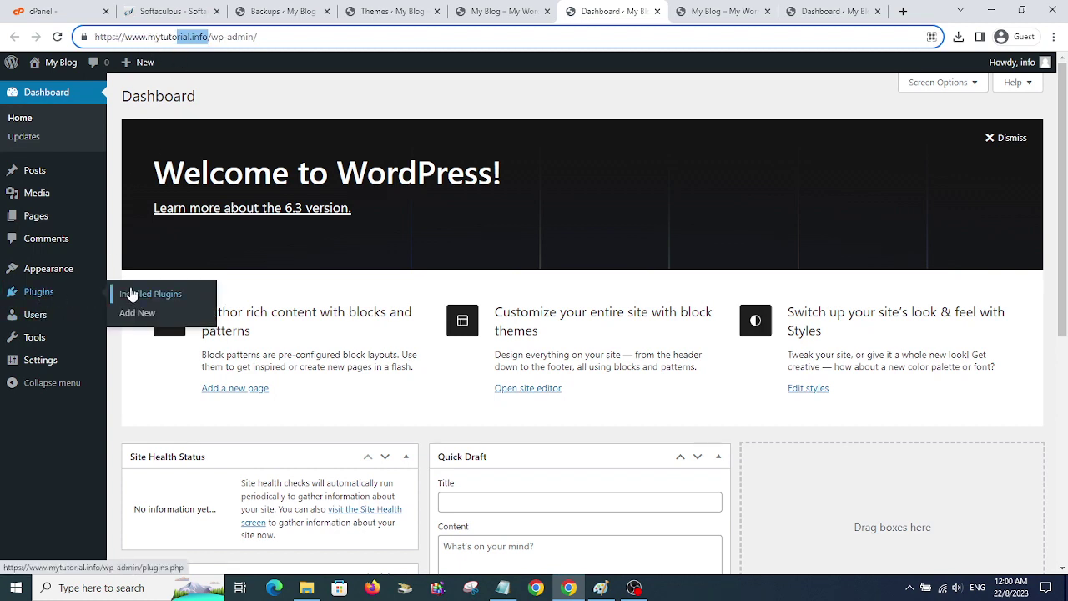
left_click(137, 312)
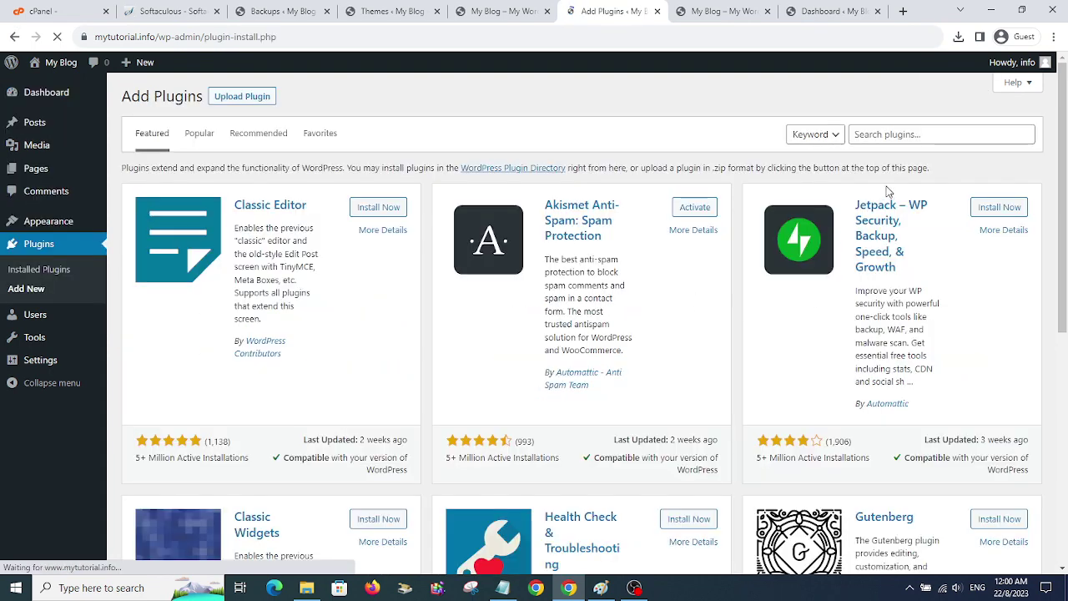
left_click(900, 134)
type("all in one migration")
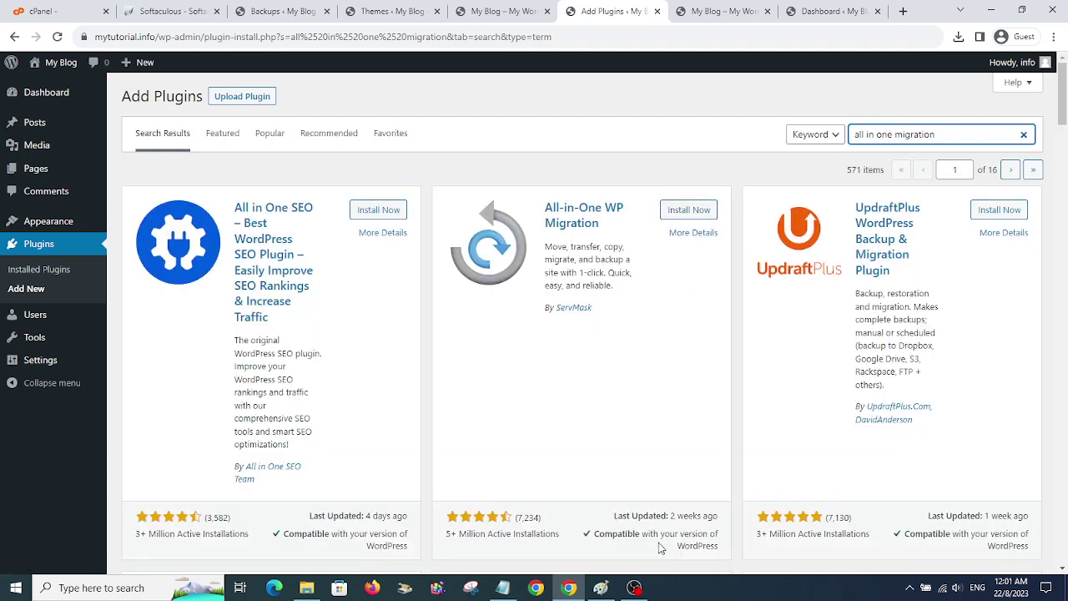
left_click(678, 218)
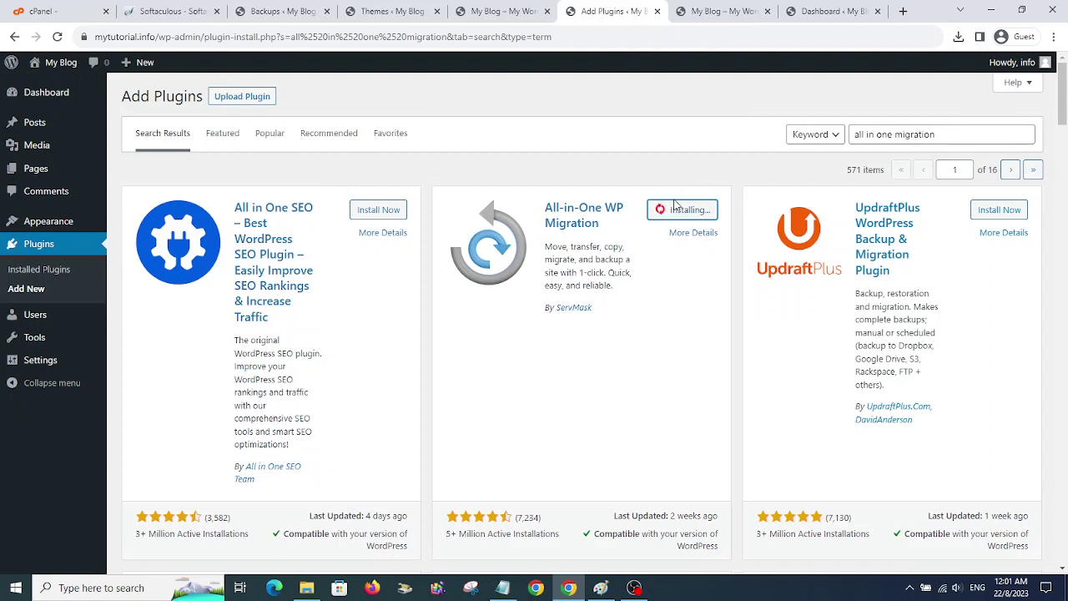
left_click(677, 214)
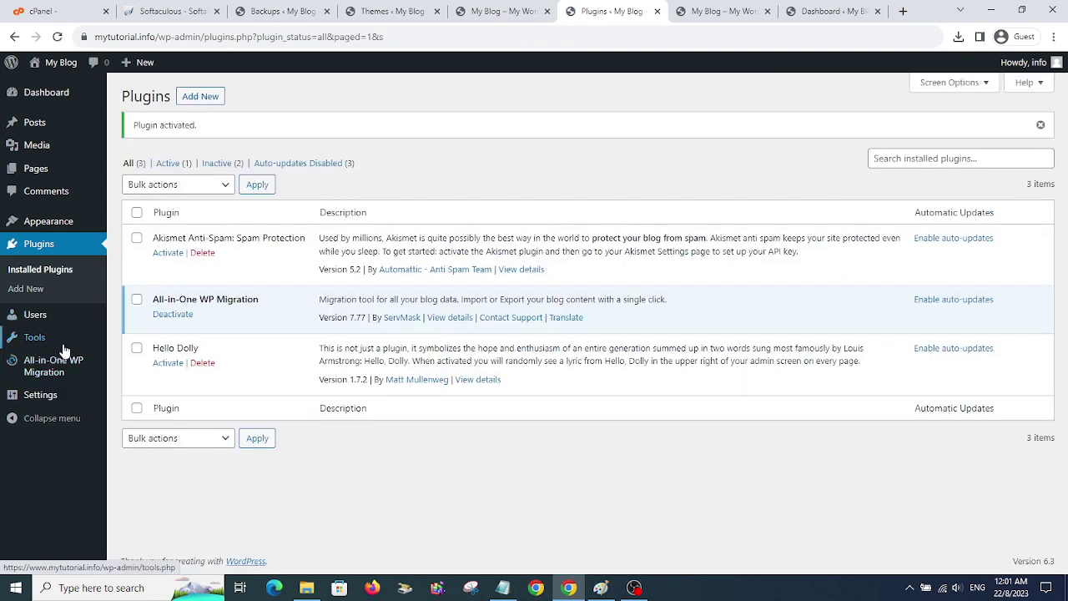
Open the mytutorial.info homepage in a new tab, view its current design and return to the installed plugins page.
mouse_move(42, 367)
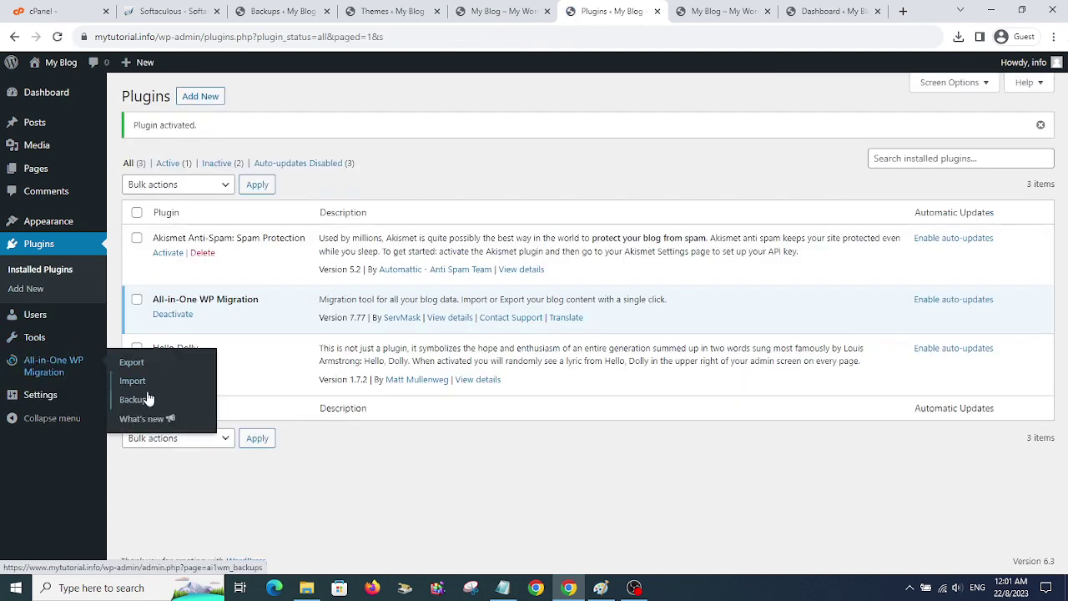
mouse_move(60, 63)
right_click(67, 86)
left_click(121, 96)
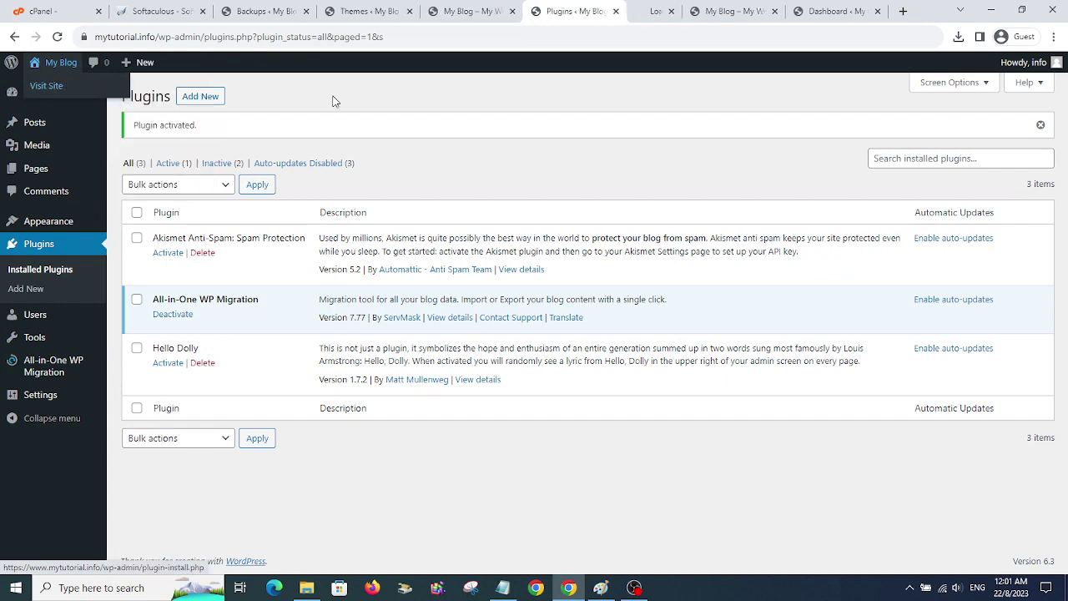
left_click(635, 11)
scroll(512, 182, "down", 3)
scroll(513, 182, "up", 3)
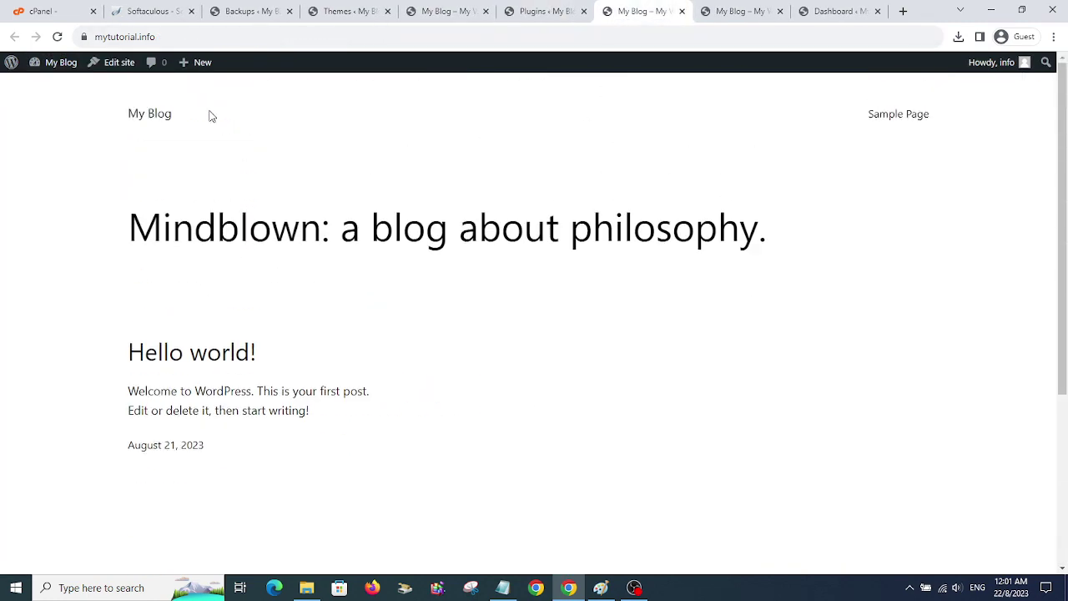
left_click(546, 11)
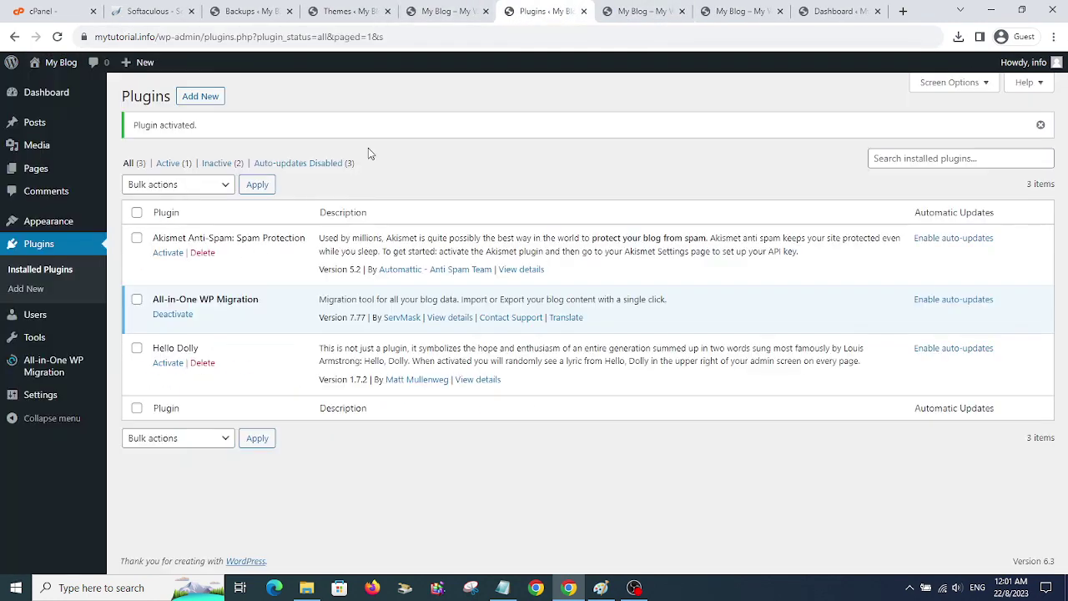
Create an All-in-One WP Migration backup of mytutorial.info and close the download dialog without downloading it.
mouse_move(47, 372)
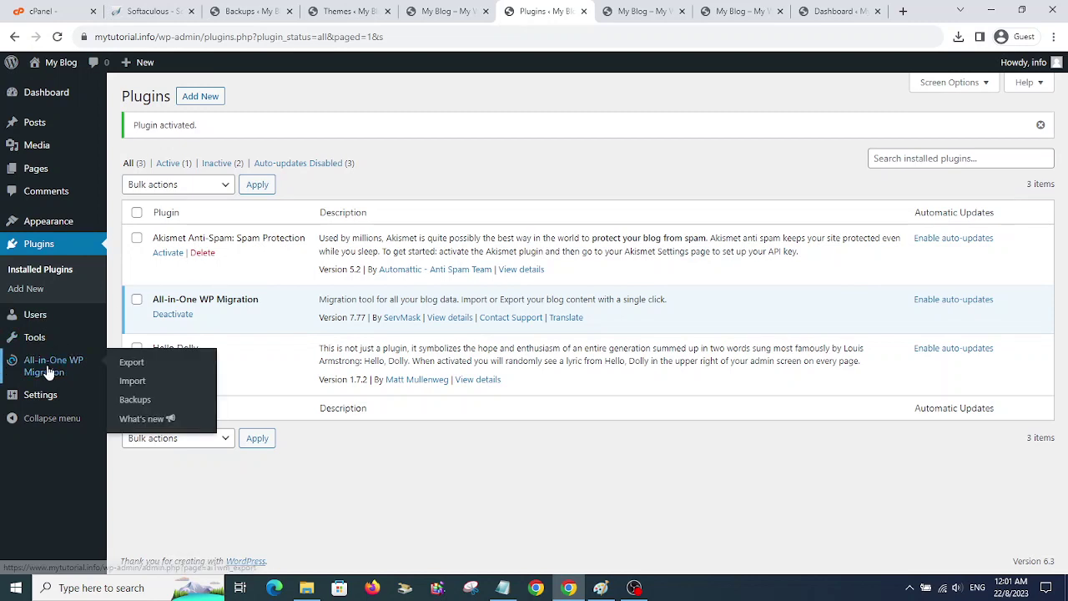
left_click(147, 401)
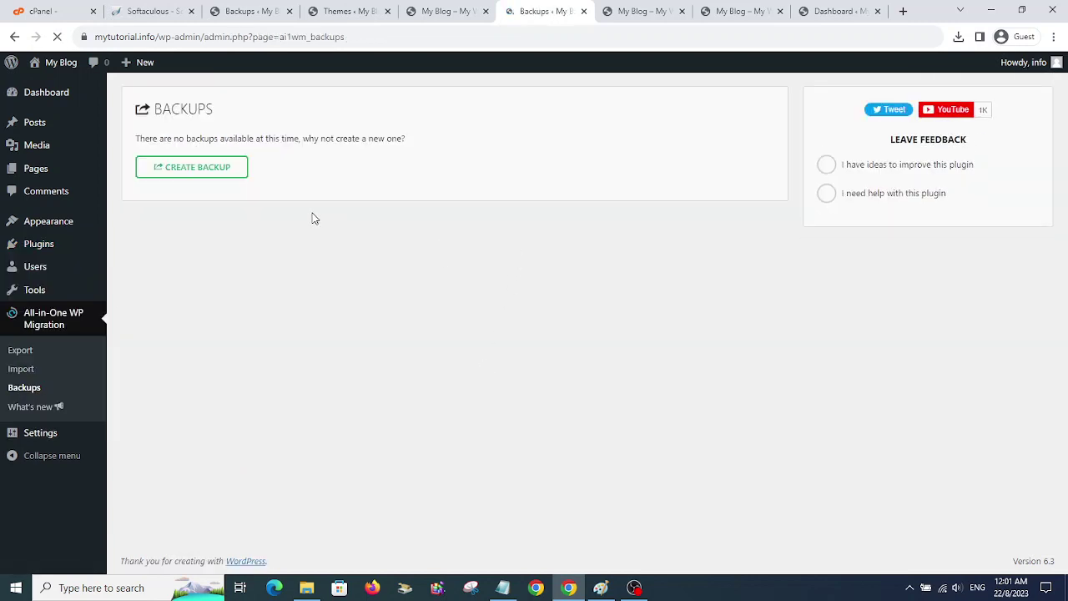
left_click(222, 177)
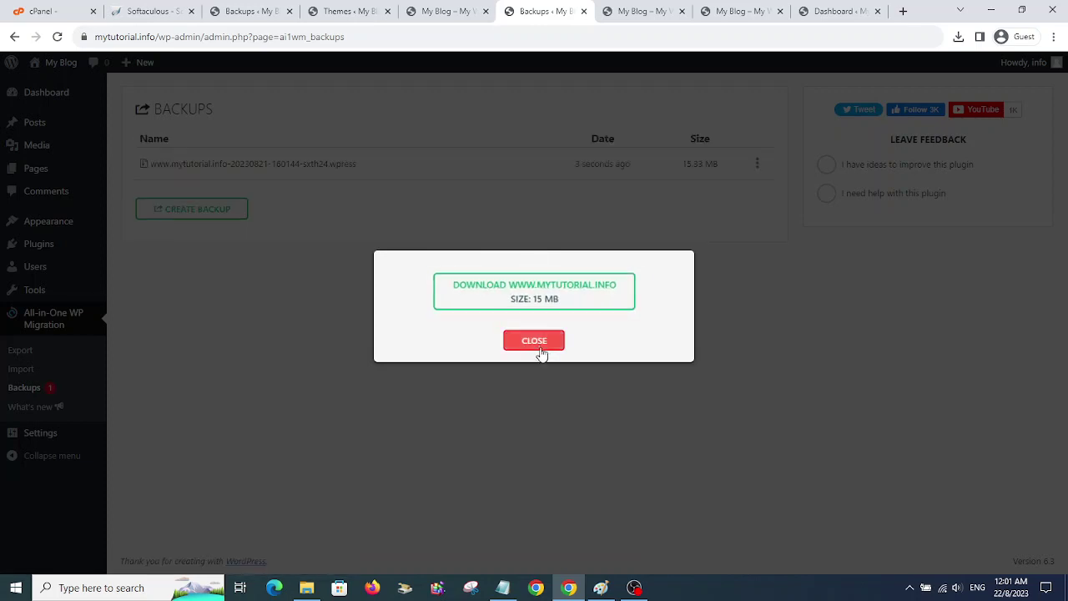
left_click(540, 349)
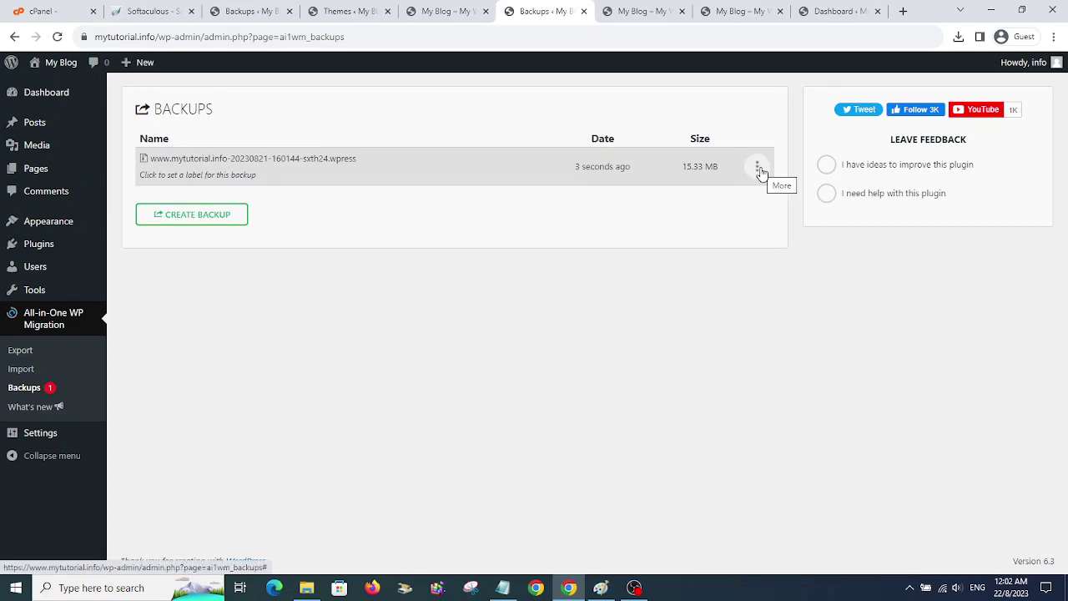
mouse_move(34, 267)
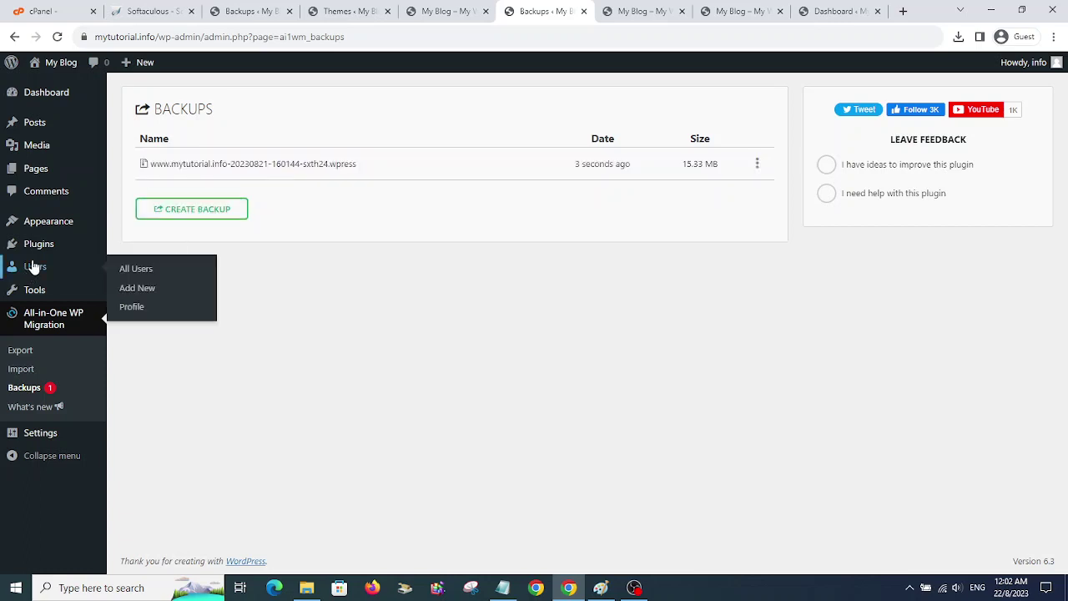
mouse_move(40, 248)
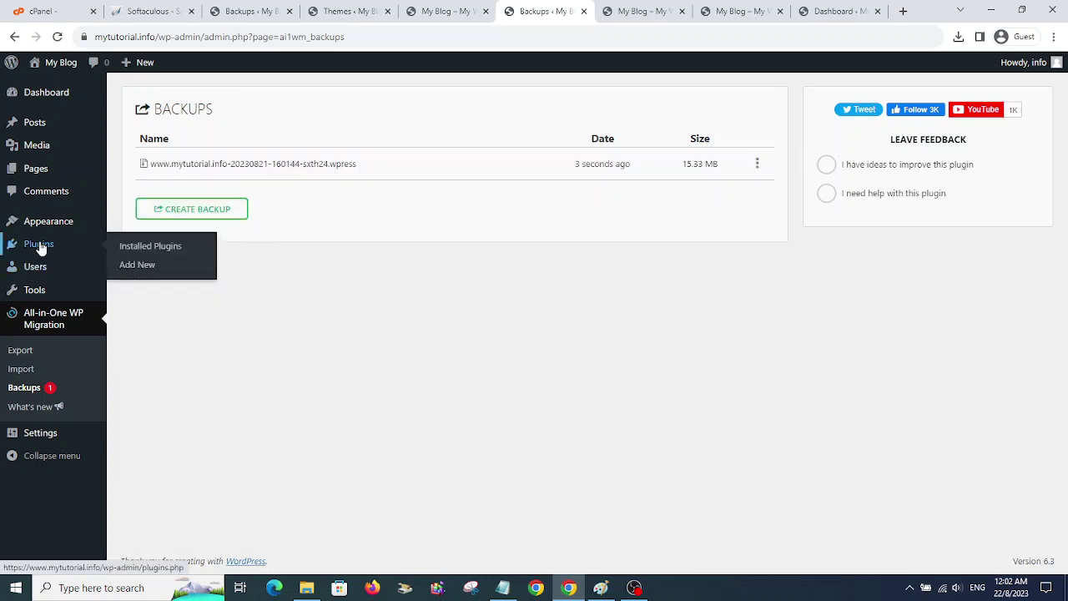
left_click(42, 371)
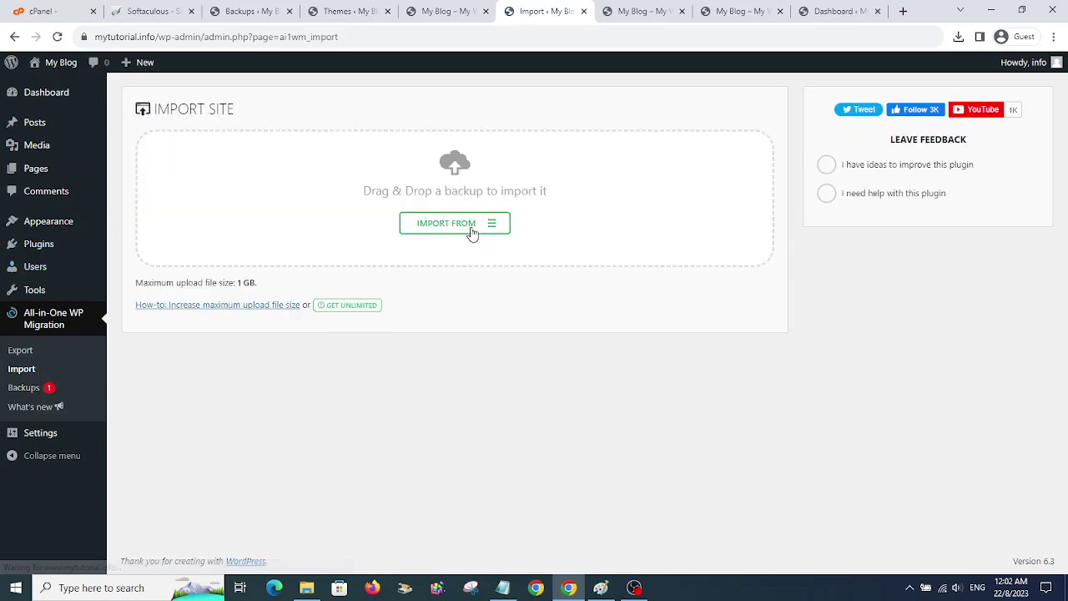
left_click(471, 230)
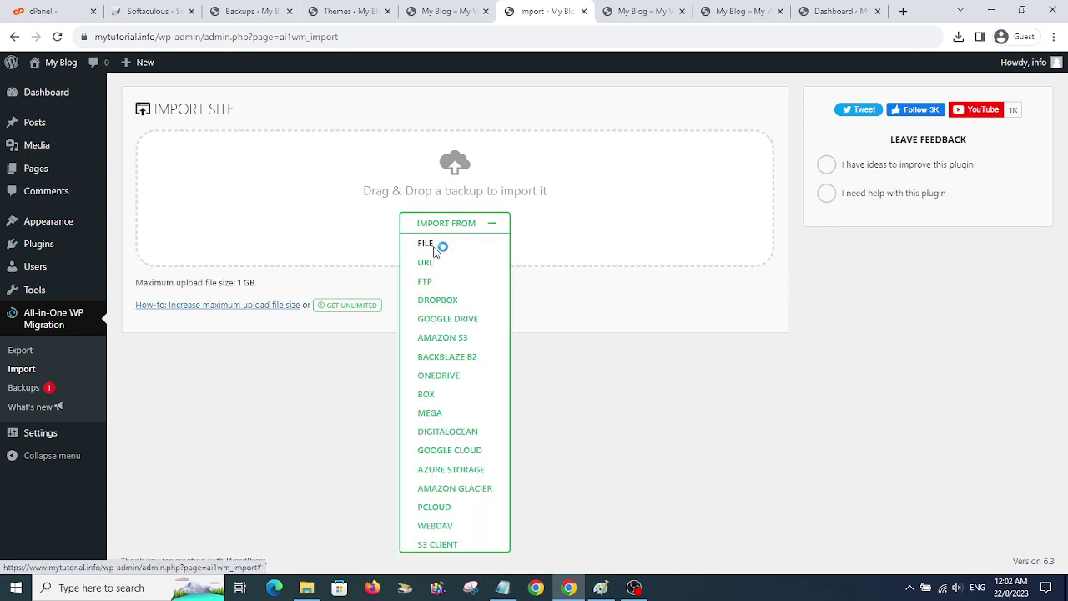
left_click(431, 246)
left_click(246, 217)
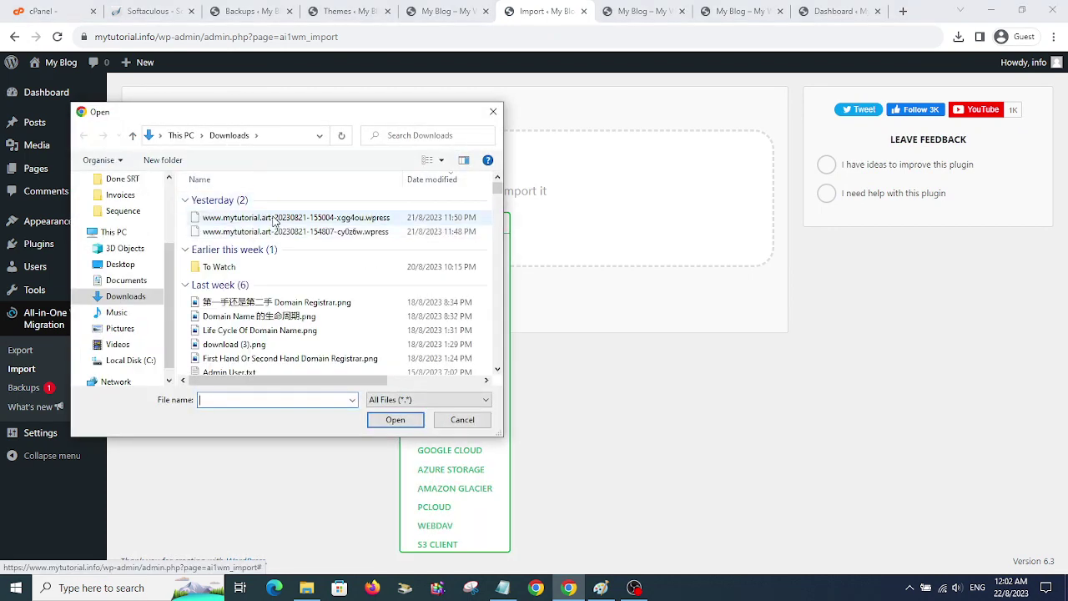
left_click(399, 419)
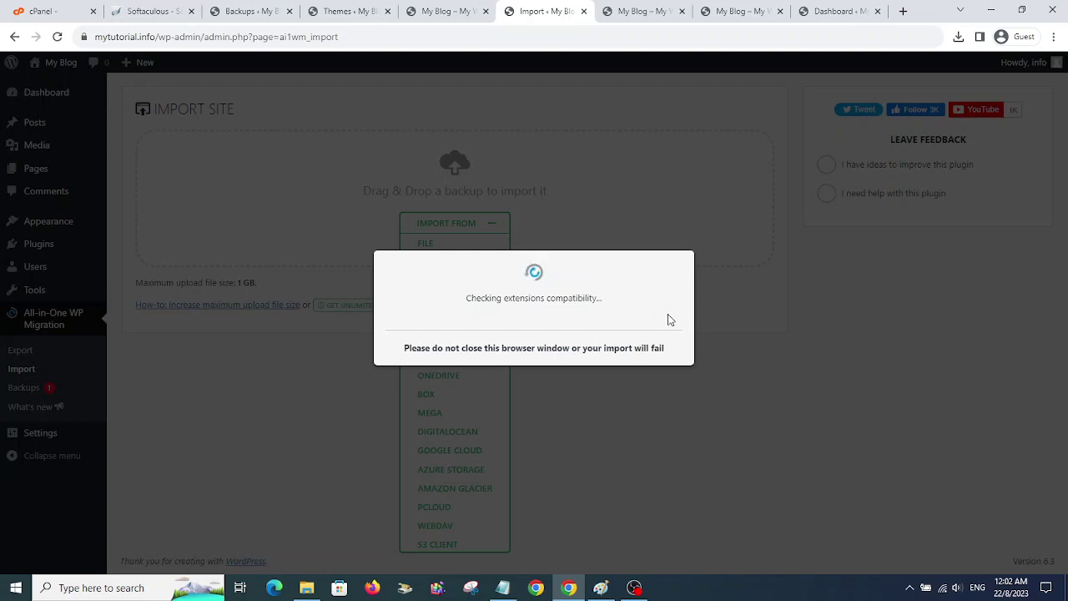
left_click(621, 362)
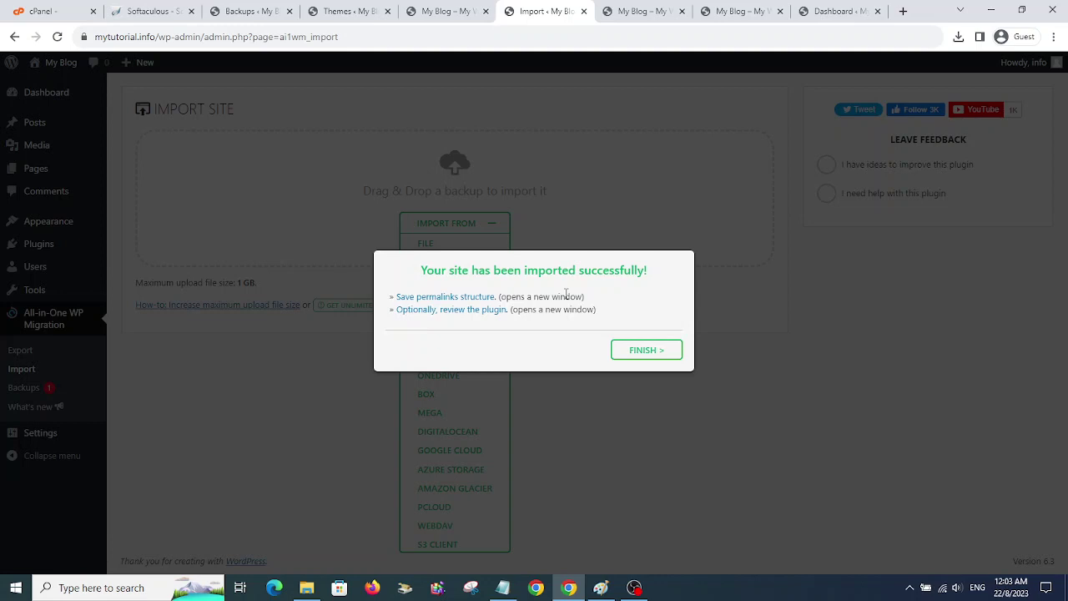
left_click(680, 355)
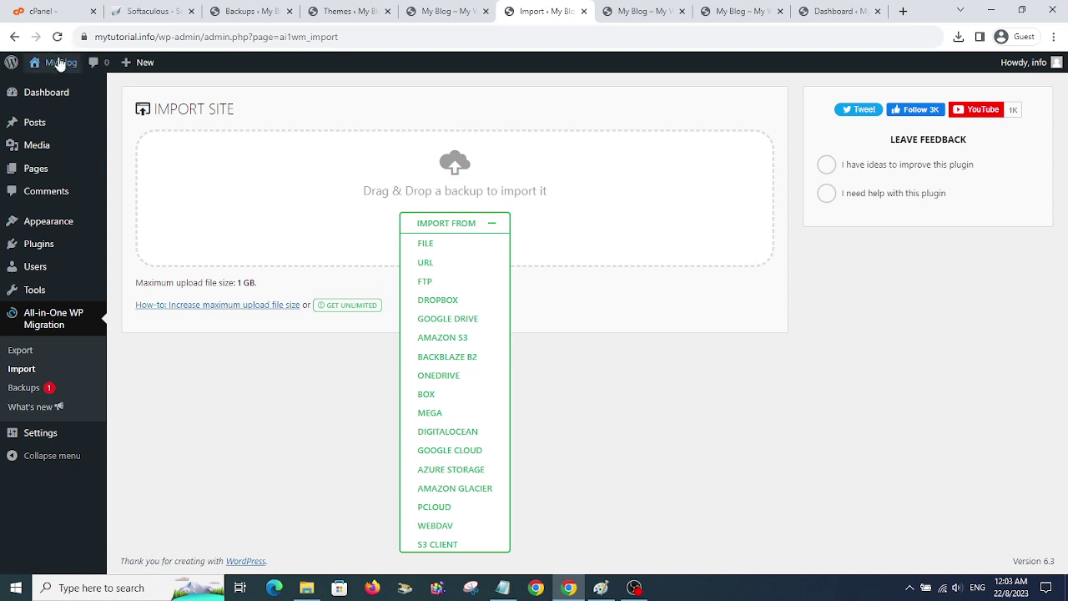
Open the mytutorial.info homepage in another new tab and compare it with the homepage tab loaded before the import.
mouse_move(59, 64)
right_click(49, 87)
left_click(84, 98)
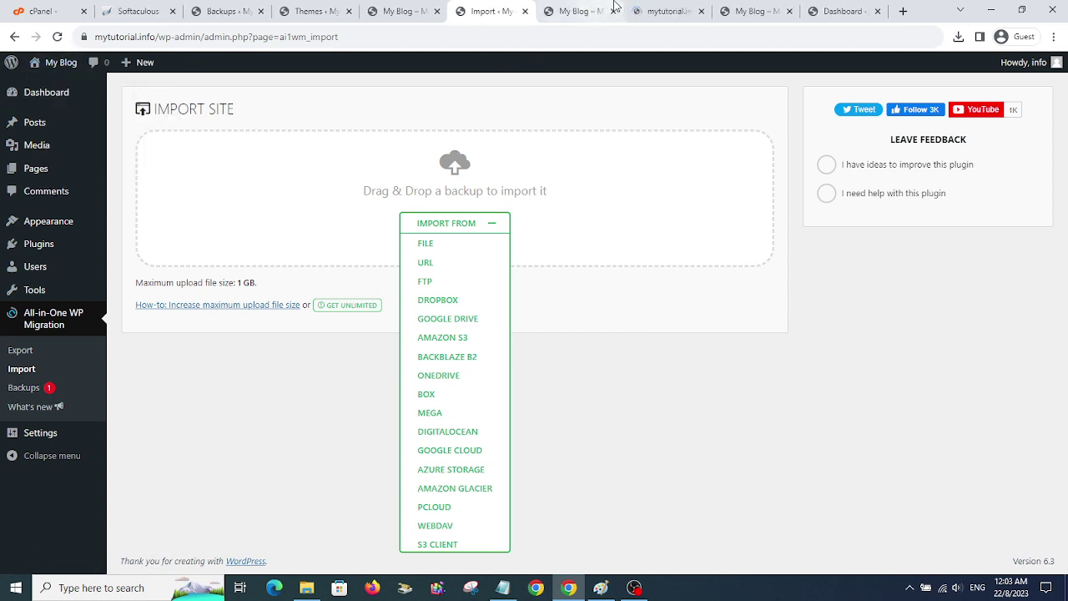
left_click(580, 11)
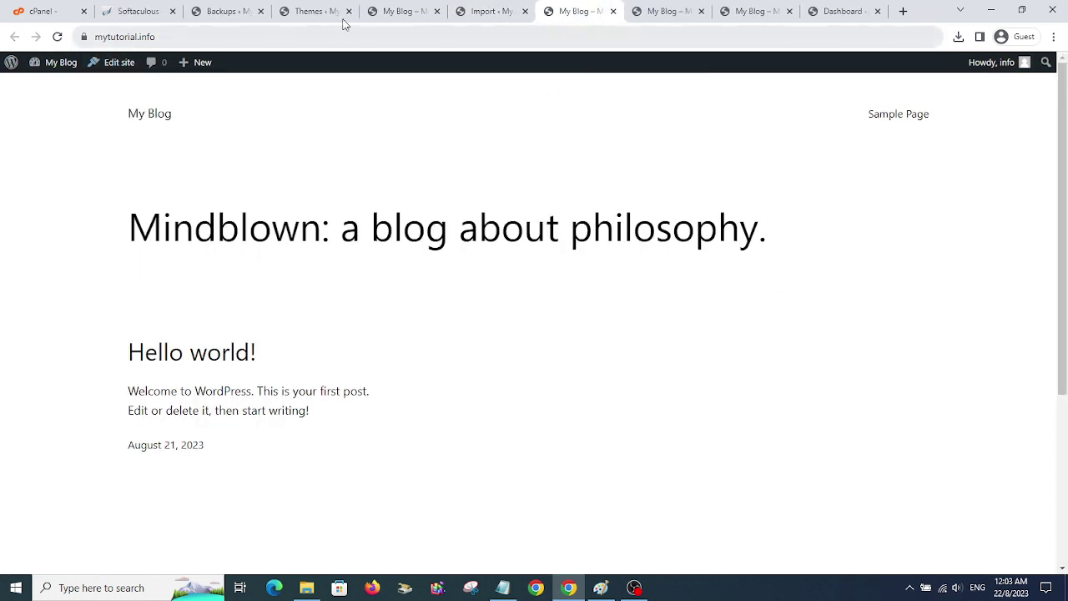
left_click(668, 11)
Examine the sections of the migrated mytutorial.info homepage, following its About and Reviews navigation links.
scroll(586, 153, "down", 15)
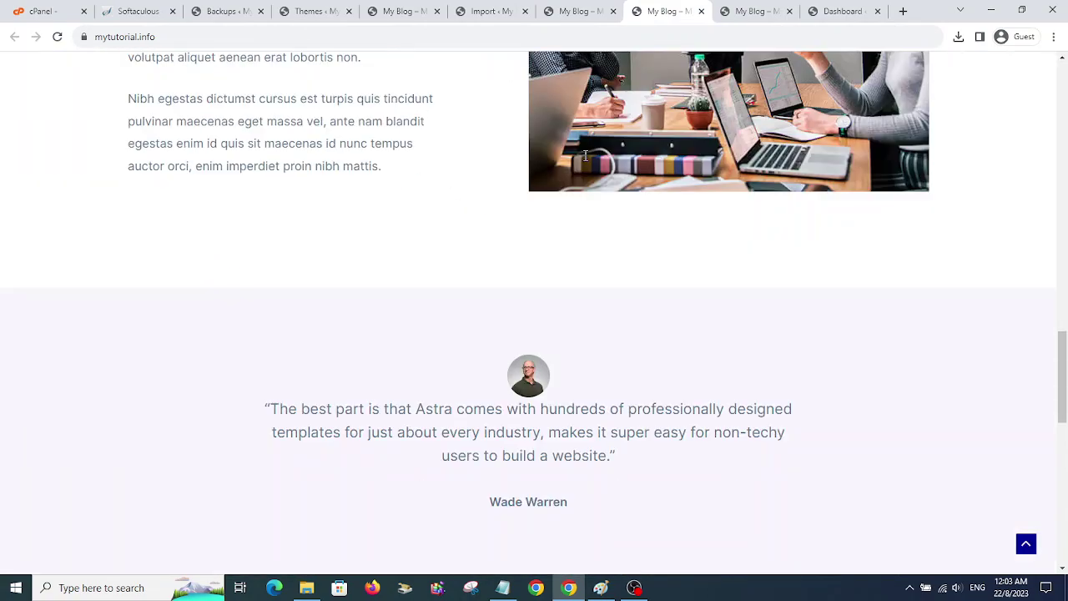
scroll(586, 156, "up", 15)
scroll(518, 112, "down", 1)
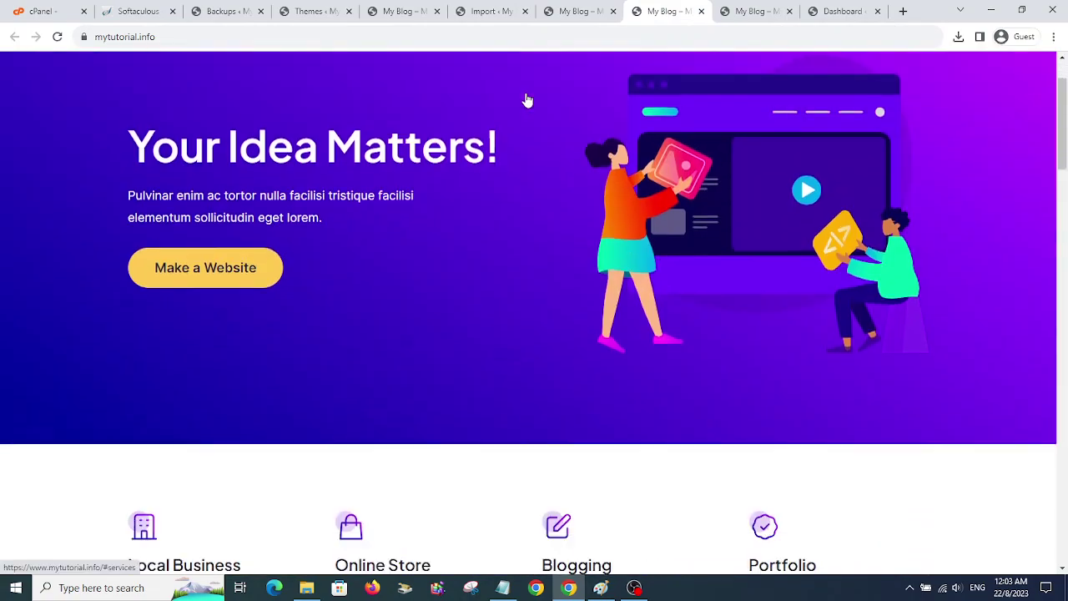
scroll(539, 93, "down", 7)
scroll(567, 80, "up", 8)
left_click(628, 96)
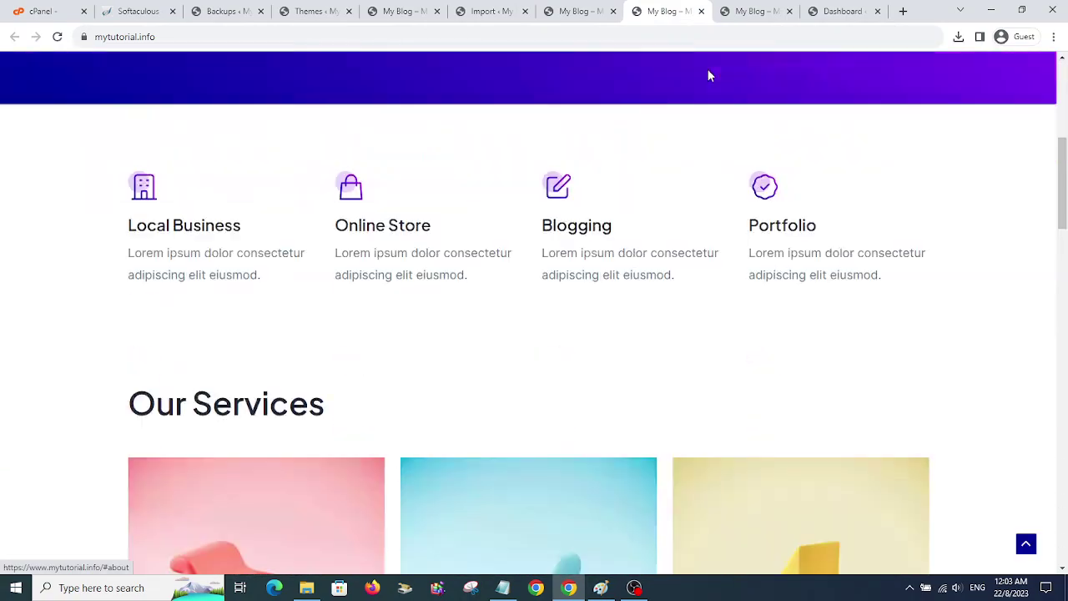
scroll(709, 76, "down", 5)
scroll(706, 83, "up", 10)
left_click(699, 95)
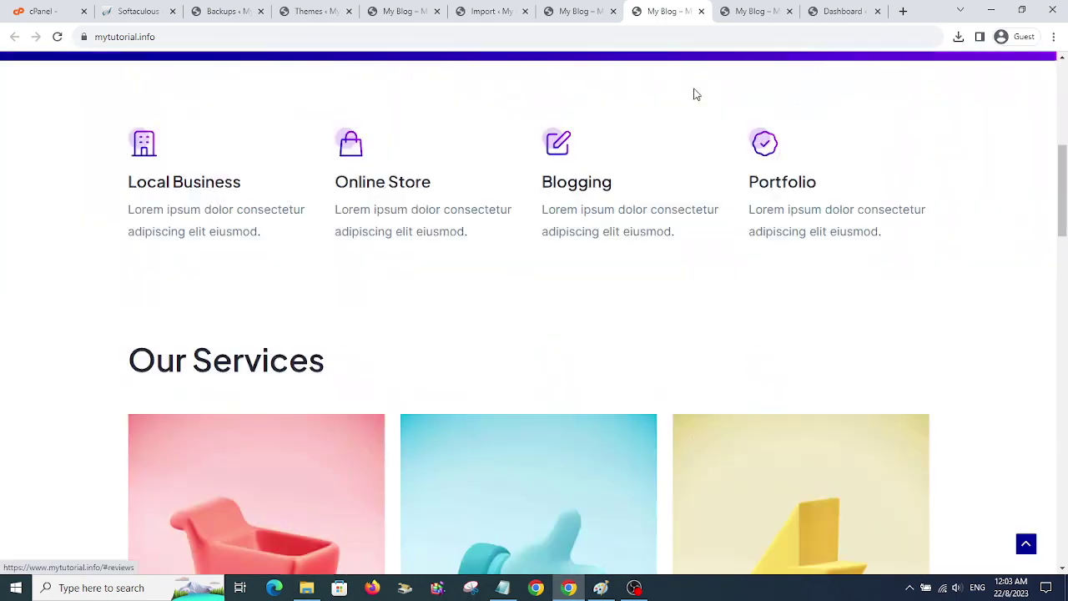
Follow the migrated homepage's navigation to the Why Choose Us section and compare the page with the homepage tab loaded before the import.
scroll(693, 94, "up", 12)
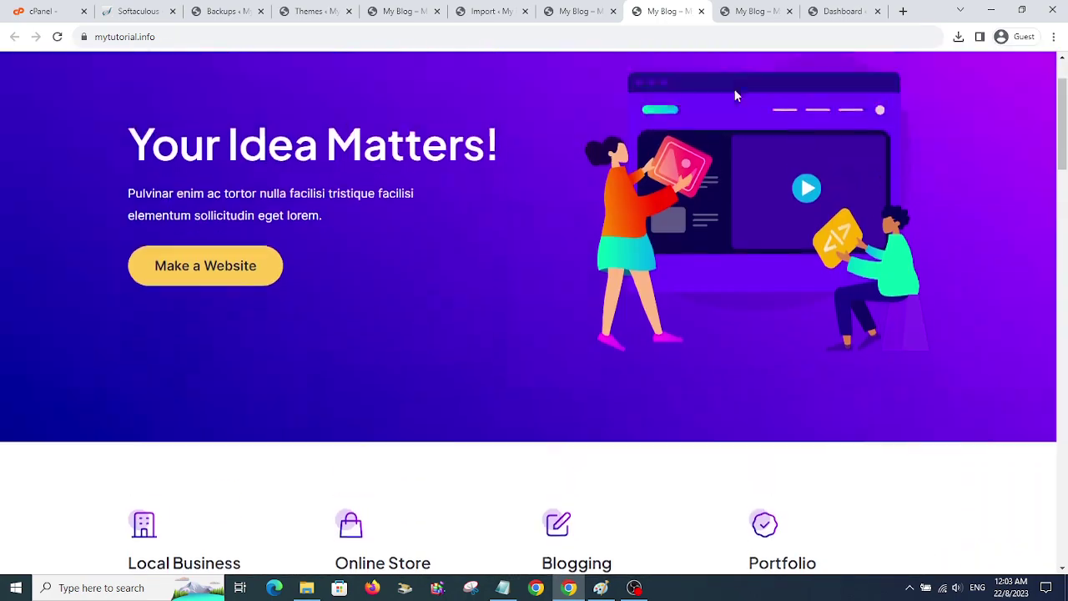
scroll(739, 94, "up", 2)
left_click(746, 90)
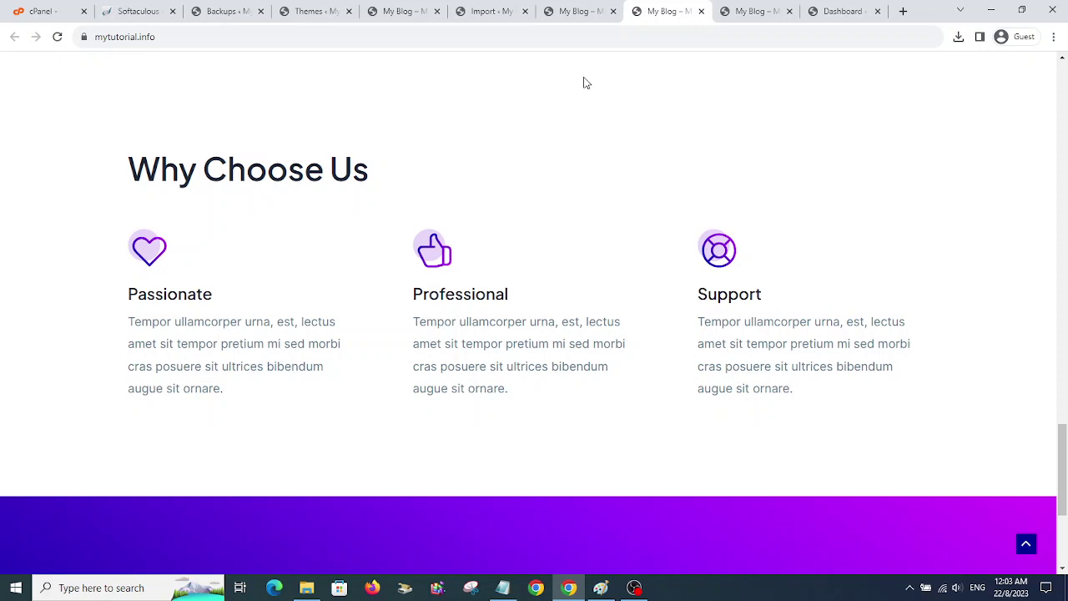
left_click(582, 13)
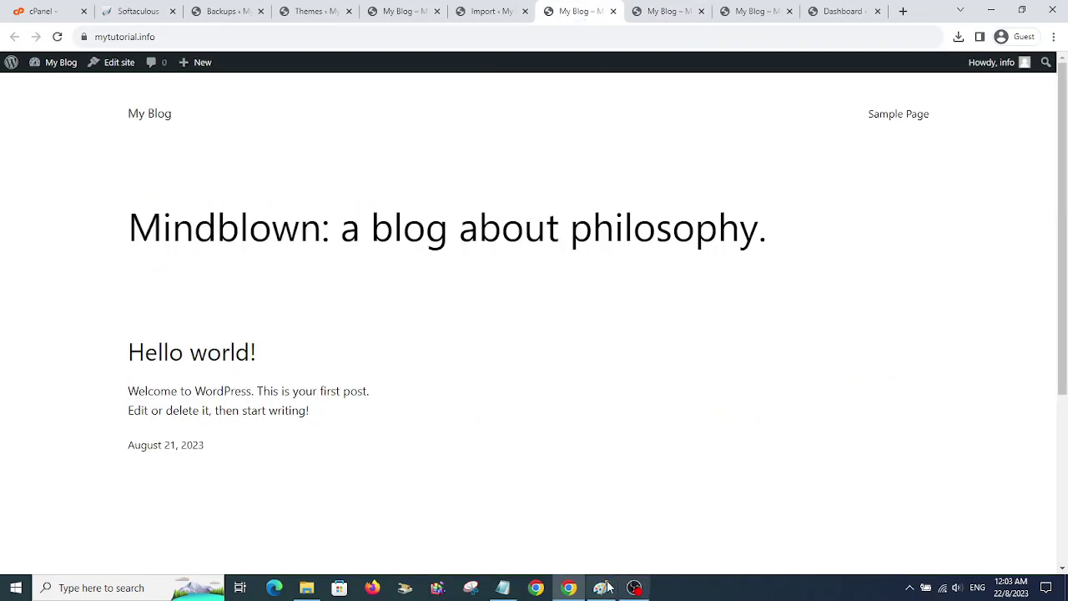
Return to the mytutorial.info dashboard's Import page and open the Appearance Themes page from there.
left_click(494, 10)
mouse_move(86, 215)
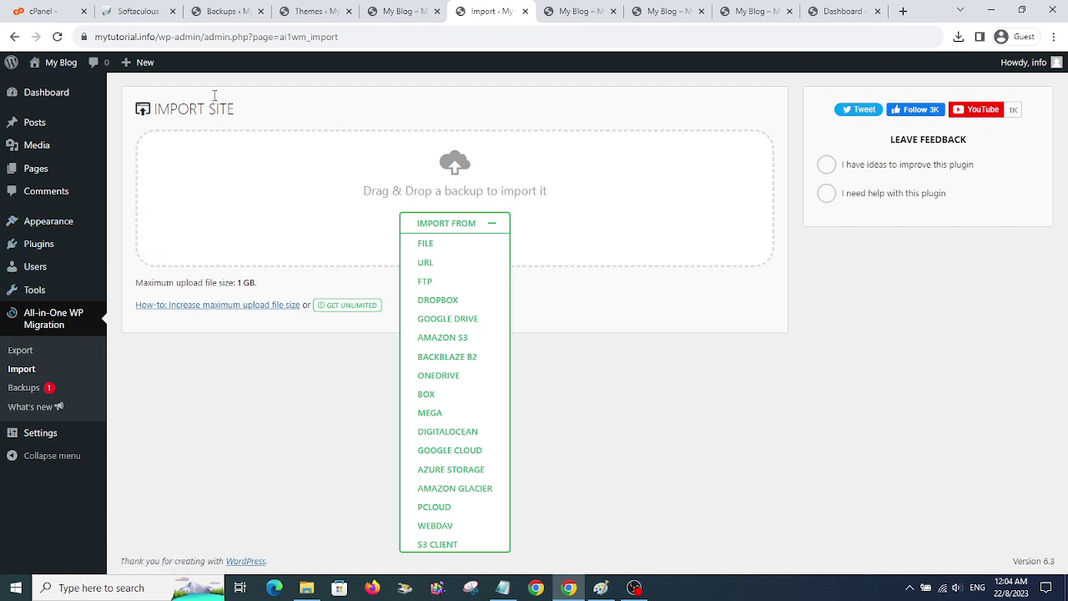
mouse_move(129, 58)
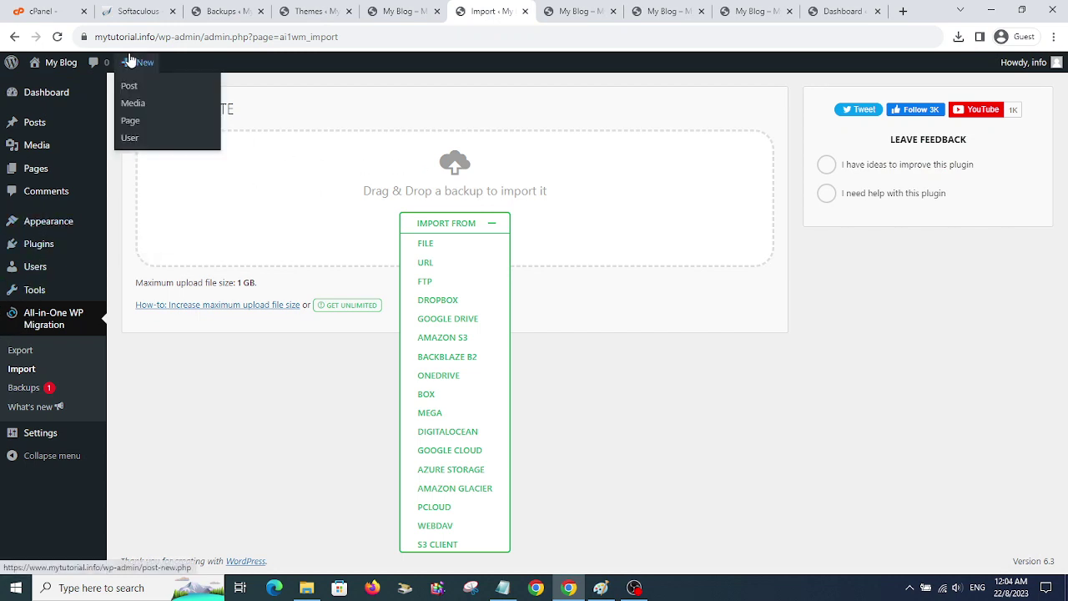
left_click(143, 123)
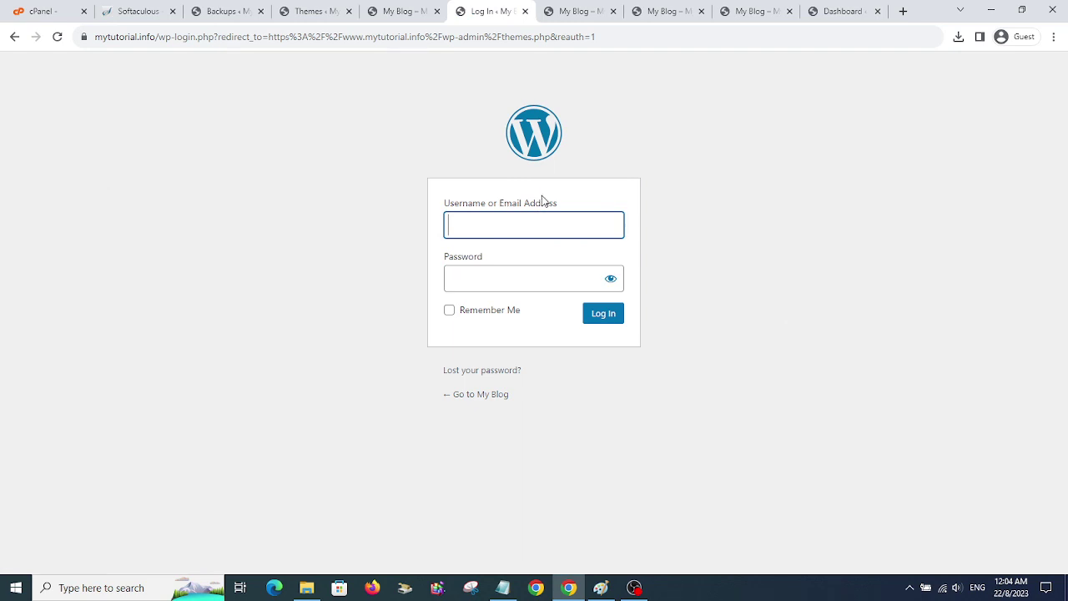
Copy the username testing from the Notepad credentials into the mytutorial.info login form.
left_click(503, 588)
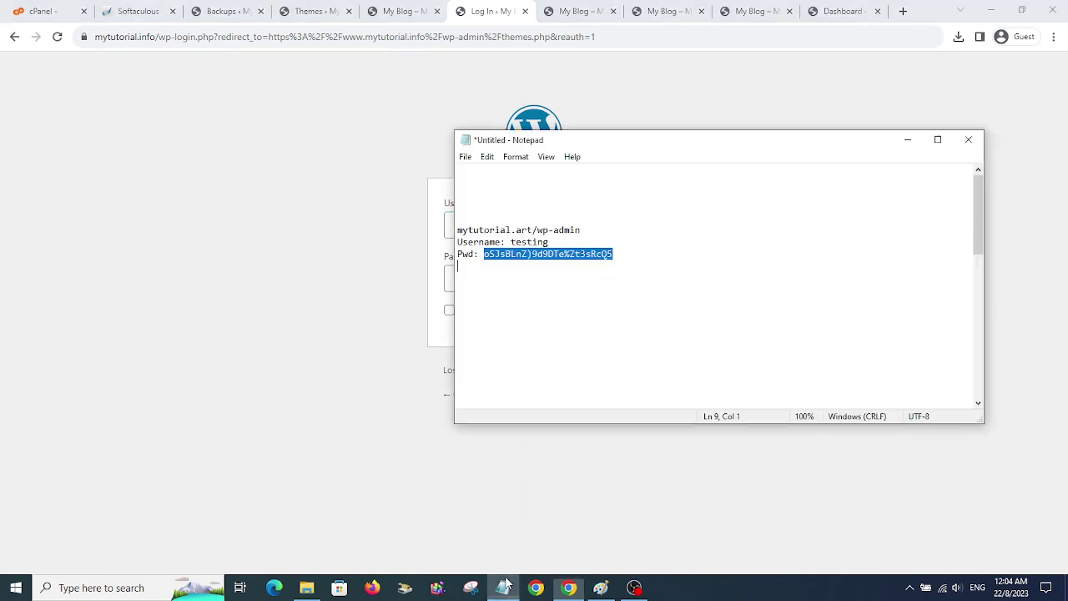
left_click(565, 242)
left_click_drag(565, 242, 510, 242)
key("ctrl+c")
left_click(376, 271)
key("ctrl+v")
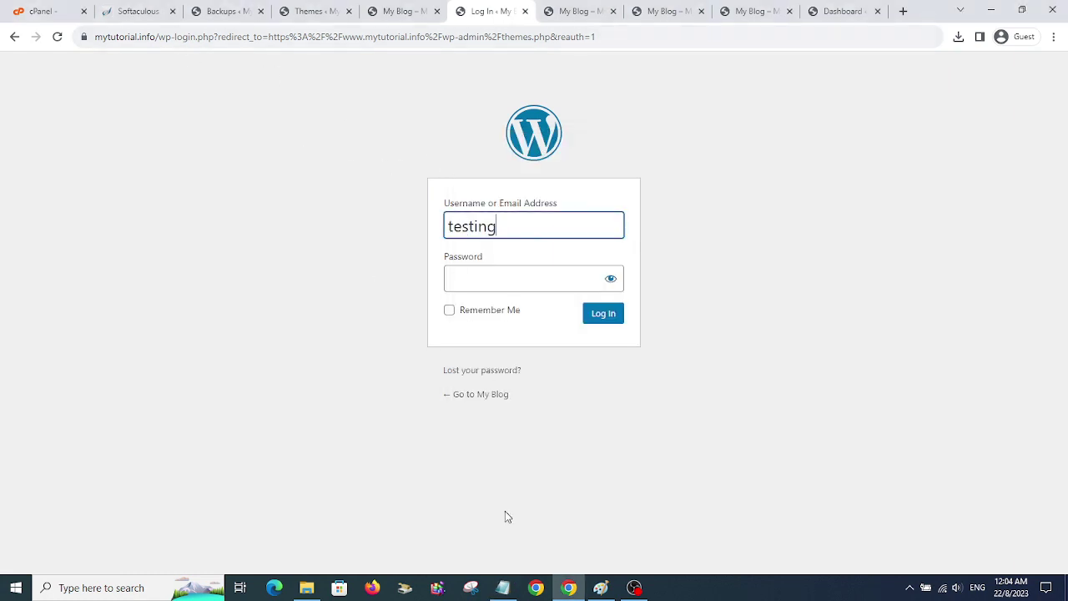
Copy the account password from the Notepad credentials into the login form and log in to mytutorial.info.
left_click(502, 588)
left_click_drag(485, 253, 634, 255)
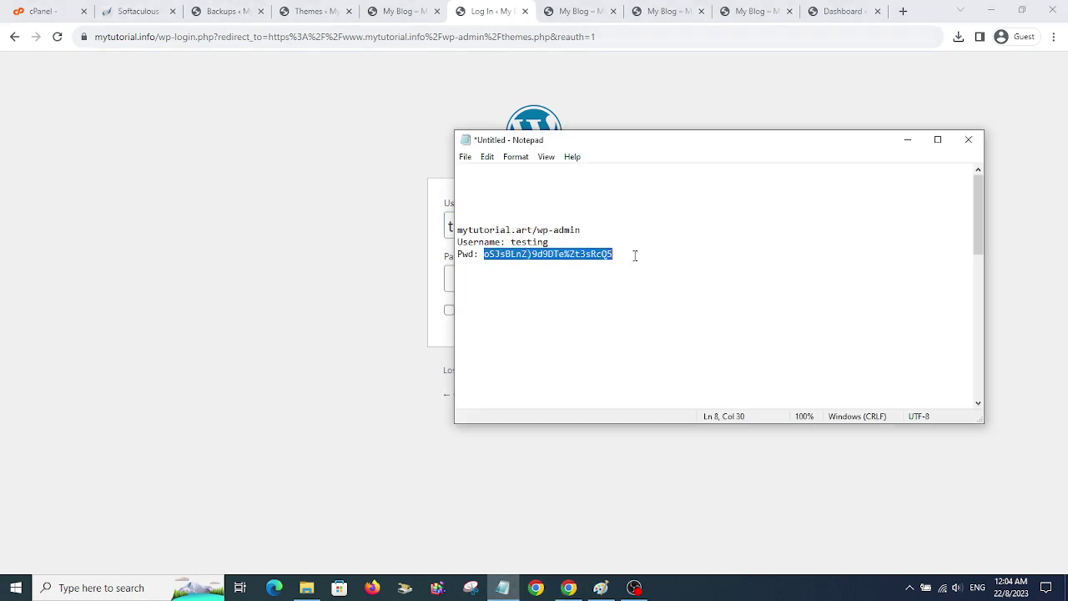
key("ctrl+c")
left_click(379, 289)
left_click(460, 274)
key("ctrl+v")
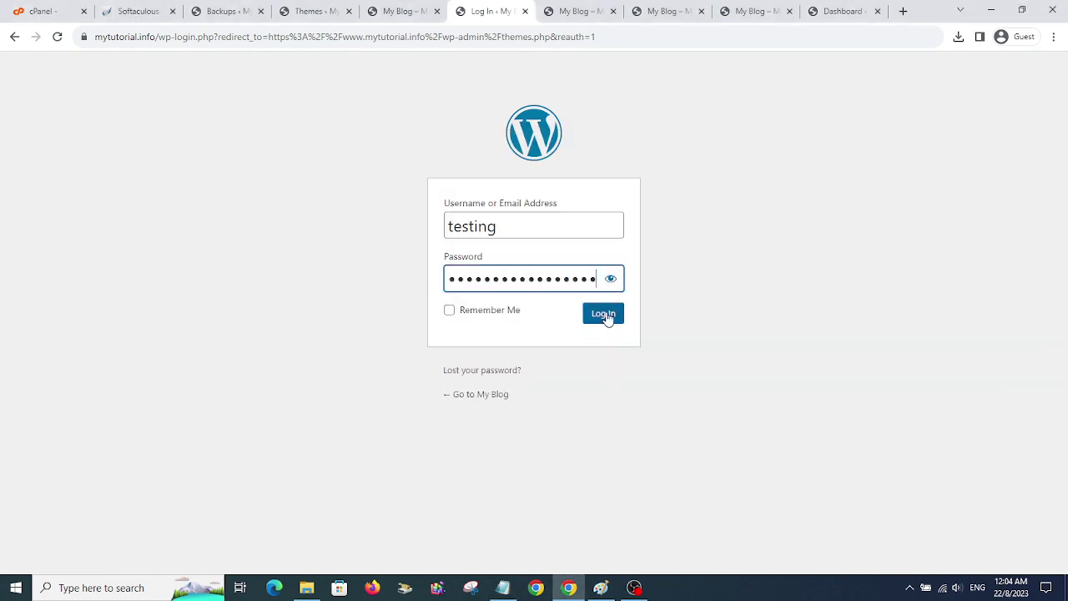
left_click(604, 316)
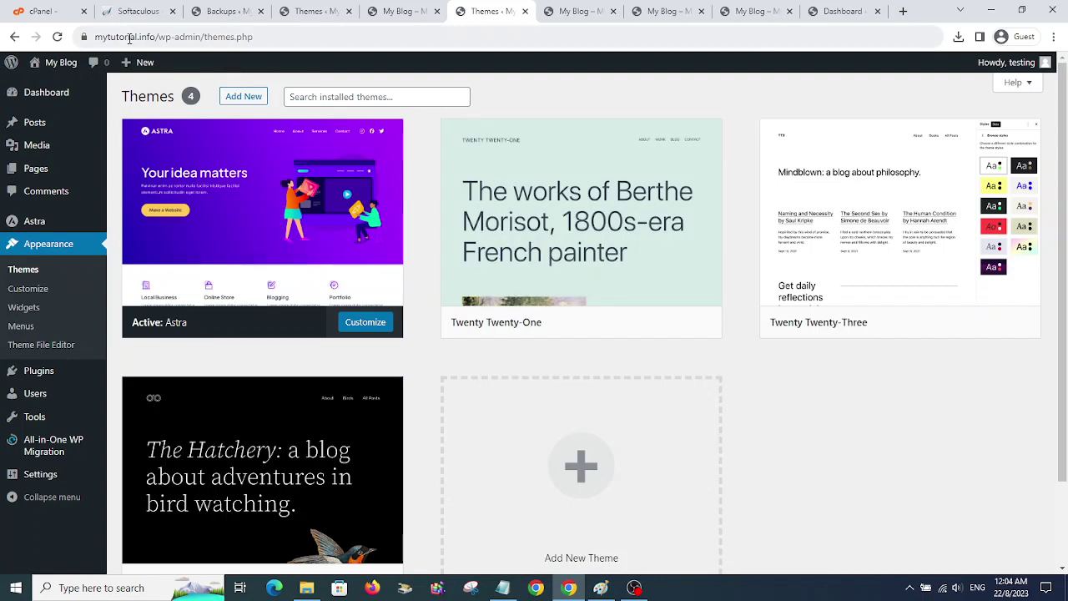
Review the Softaculous installation list, the migrated homepage and the Themes page, and switch to the backup and restore outline in Paint.
left_click(127, 13)
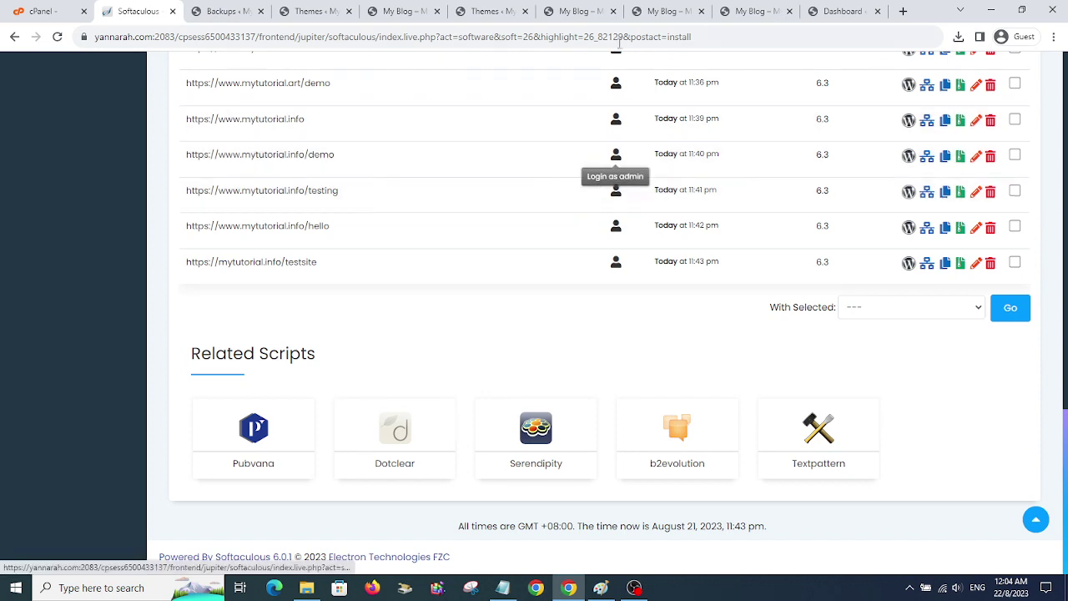
left_click(603, 11)
left_click(638, 8)
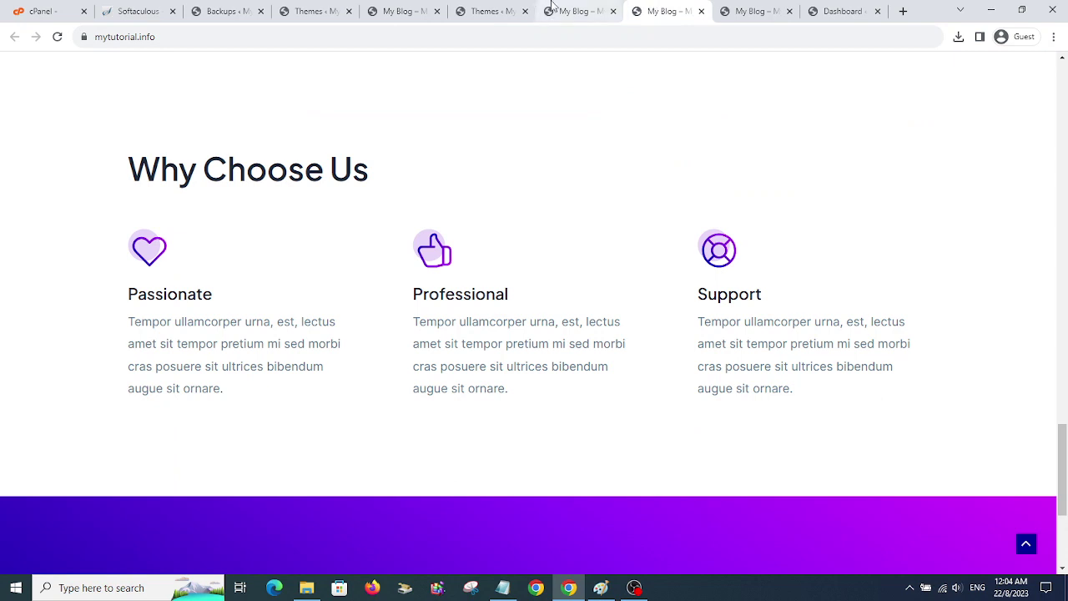
left_click(501, 10)
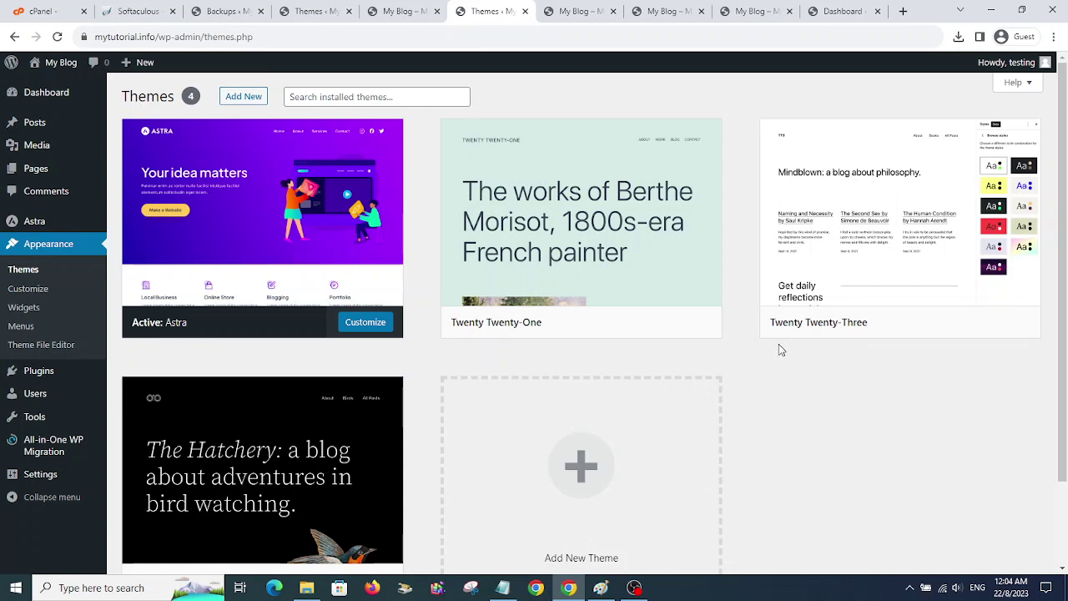
left_click(599, 589)
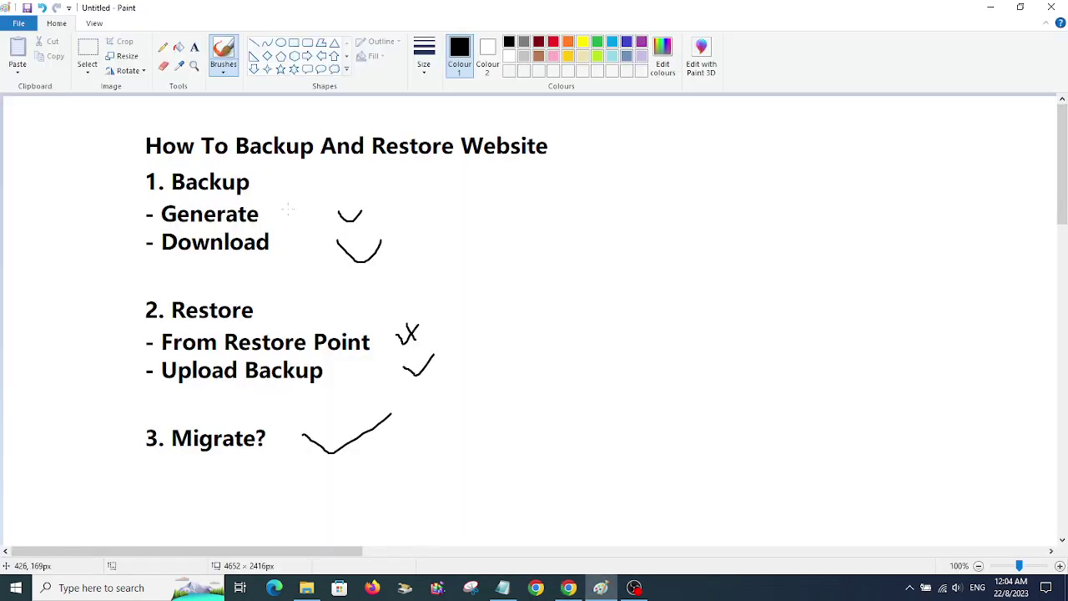